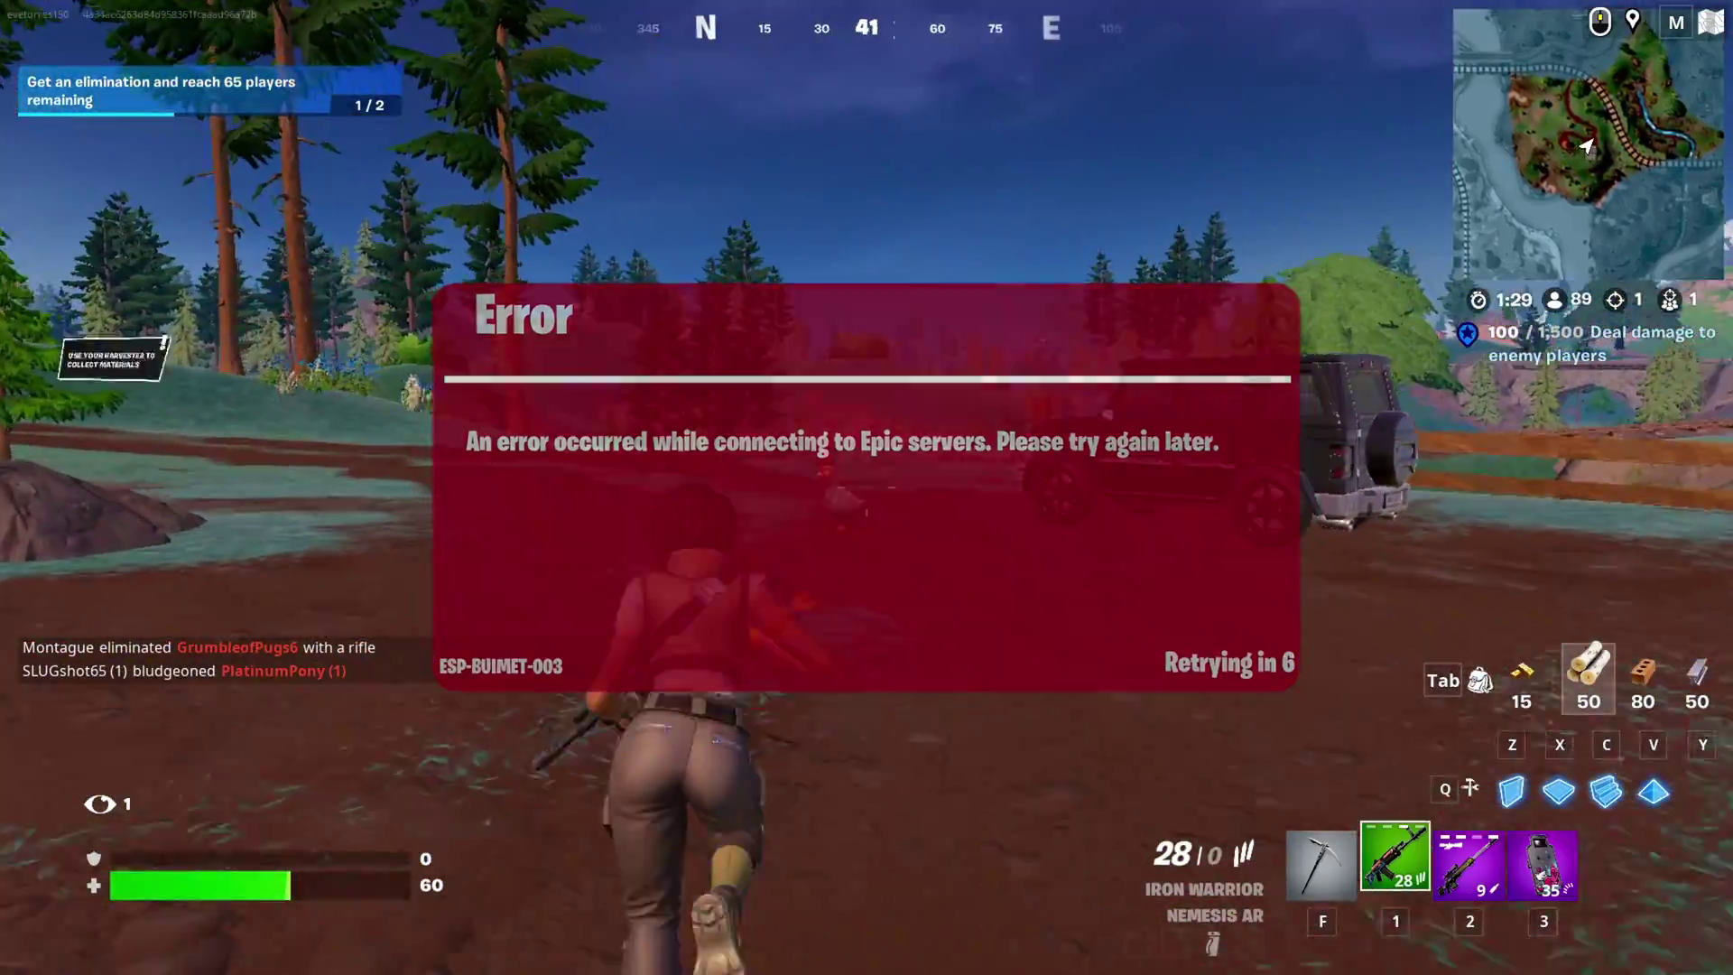
{"action": "left_click", "coordinate": [866, 488]}
{"action": "left_click", "coordinate": [866, 488]}
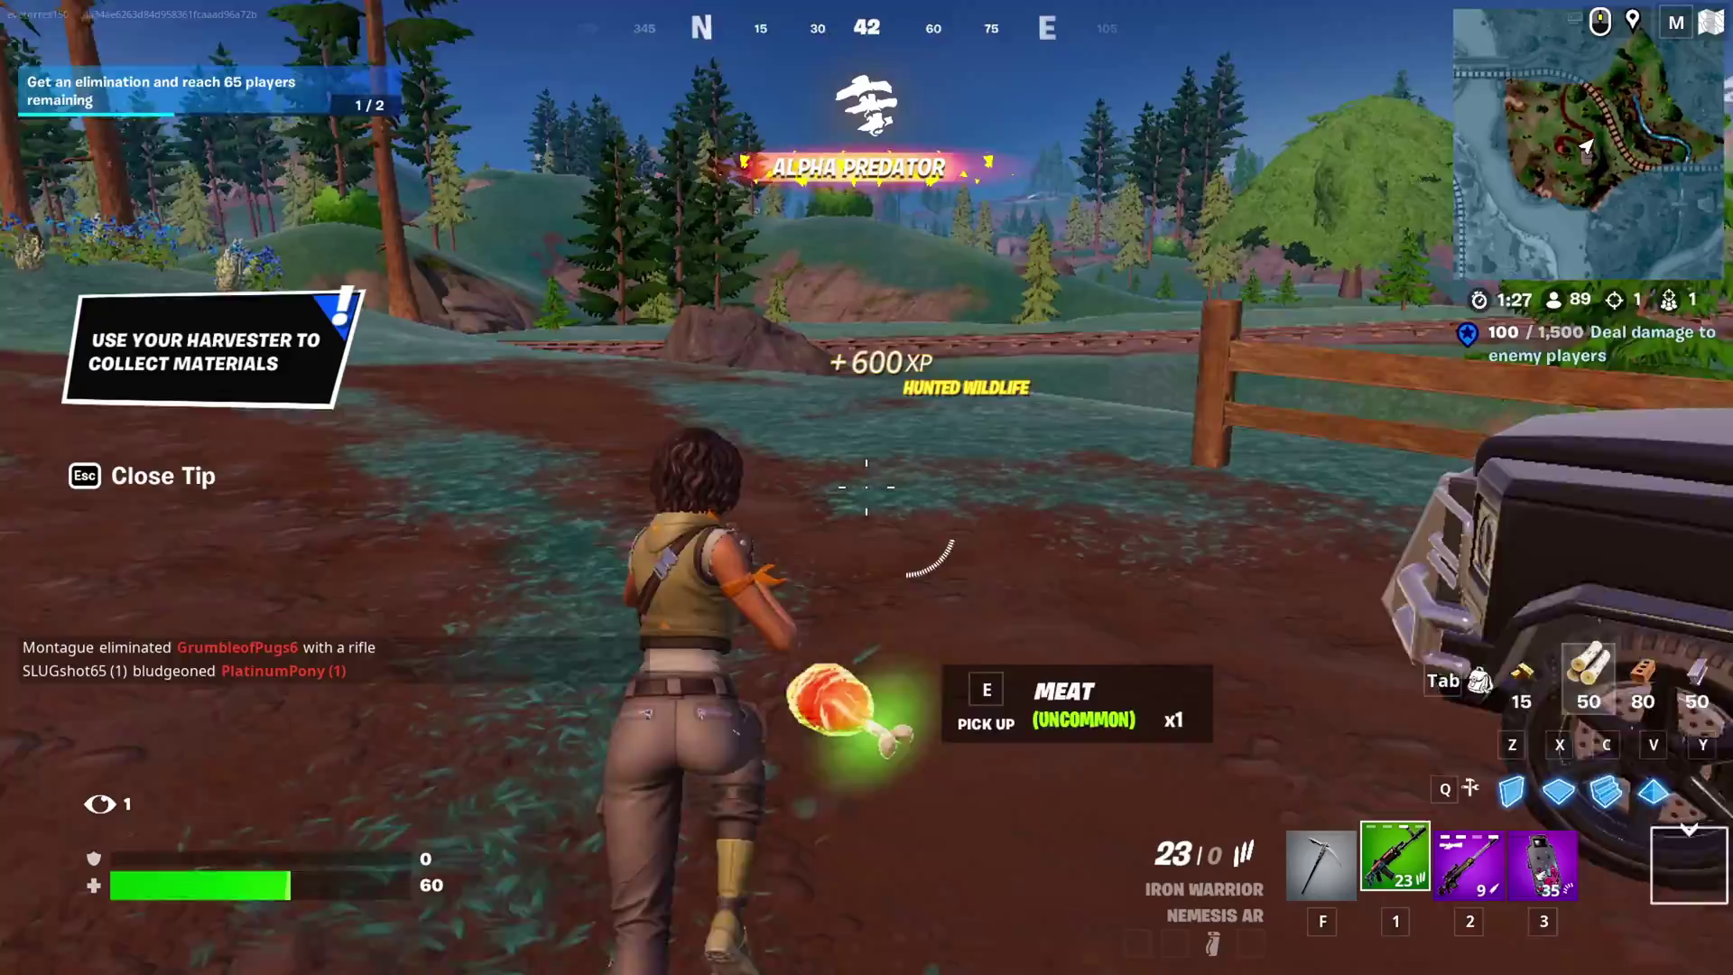
{"action": "key", "text": "w"}
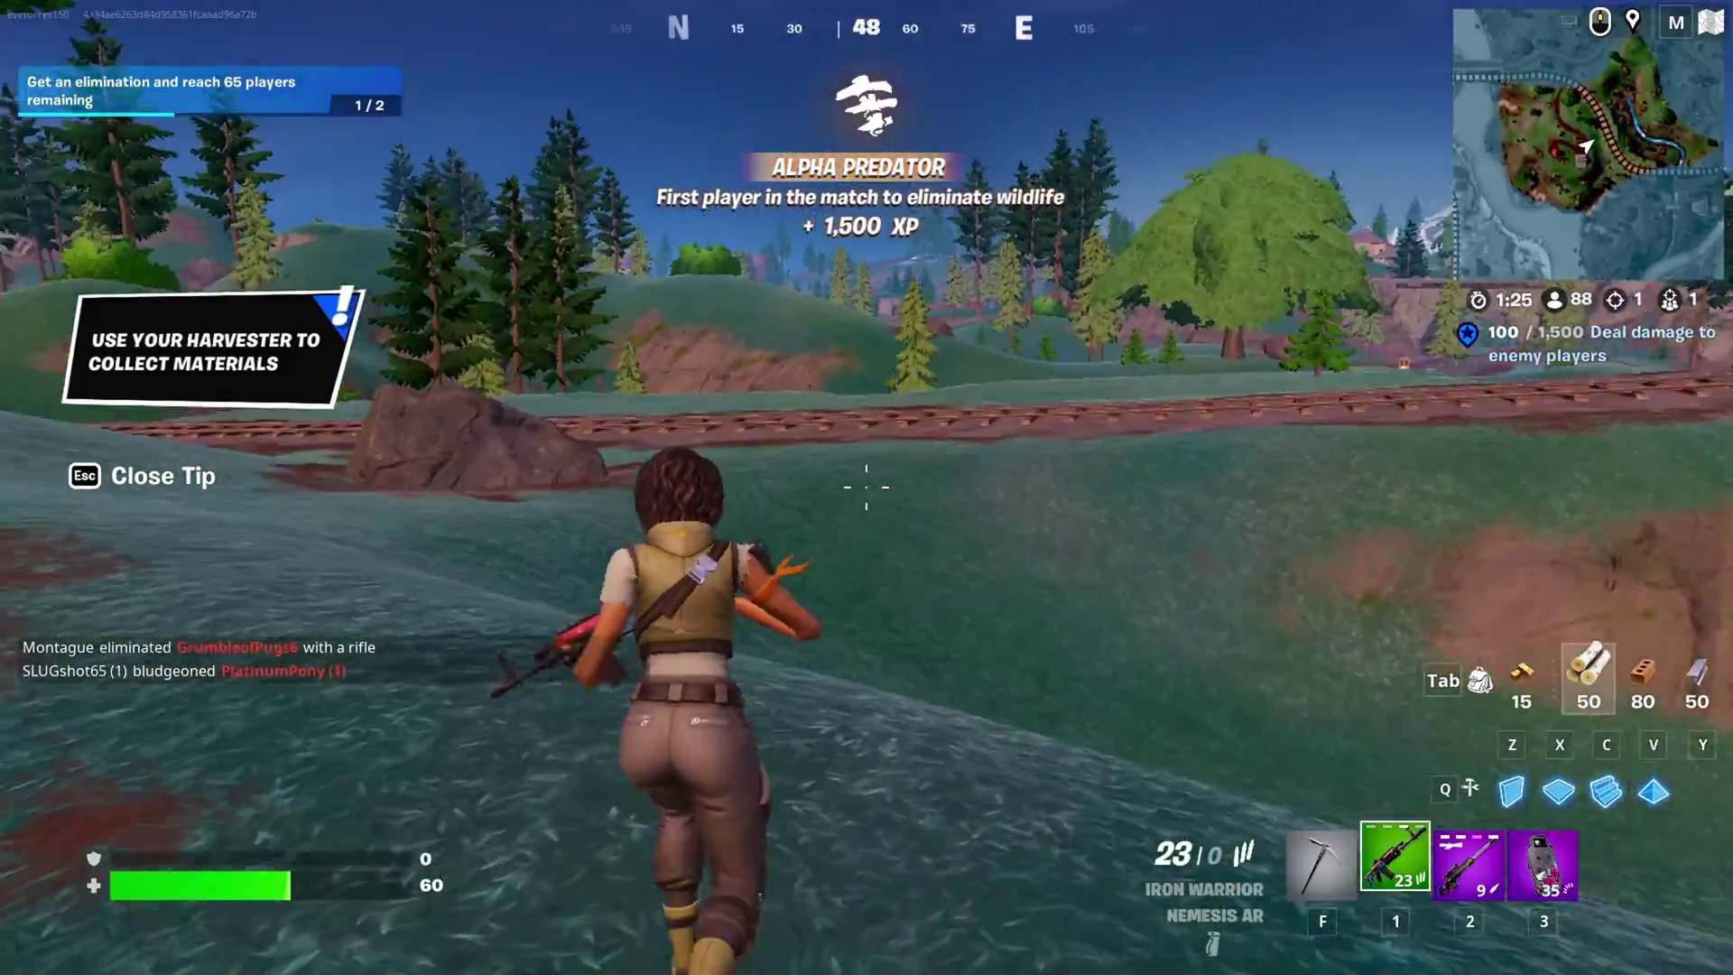
{"action": "right_click", "coordinate": [866, 487]}
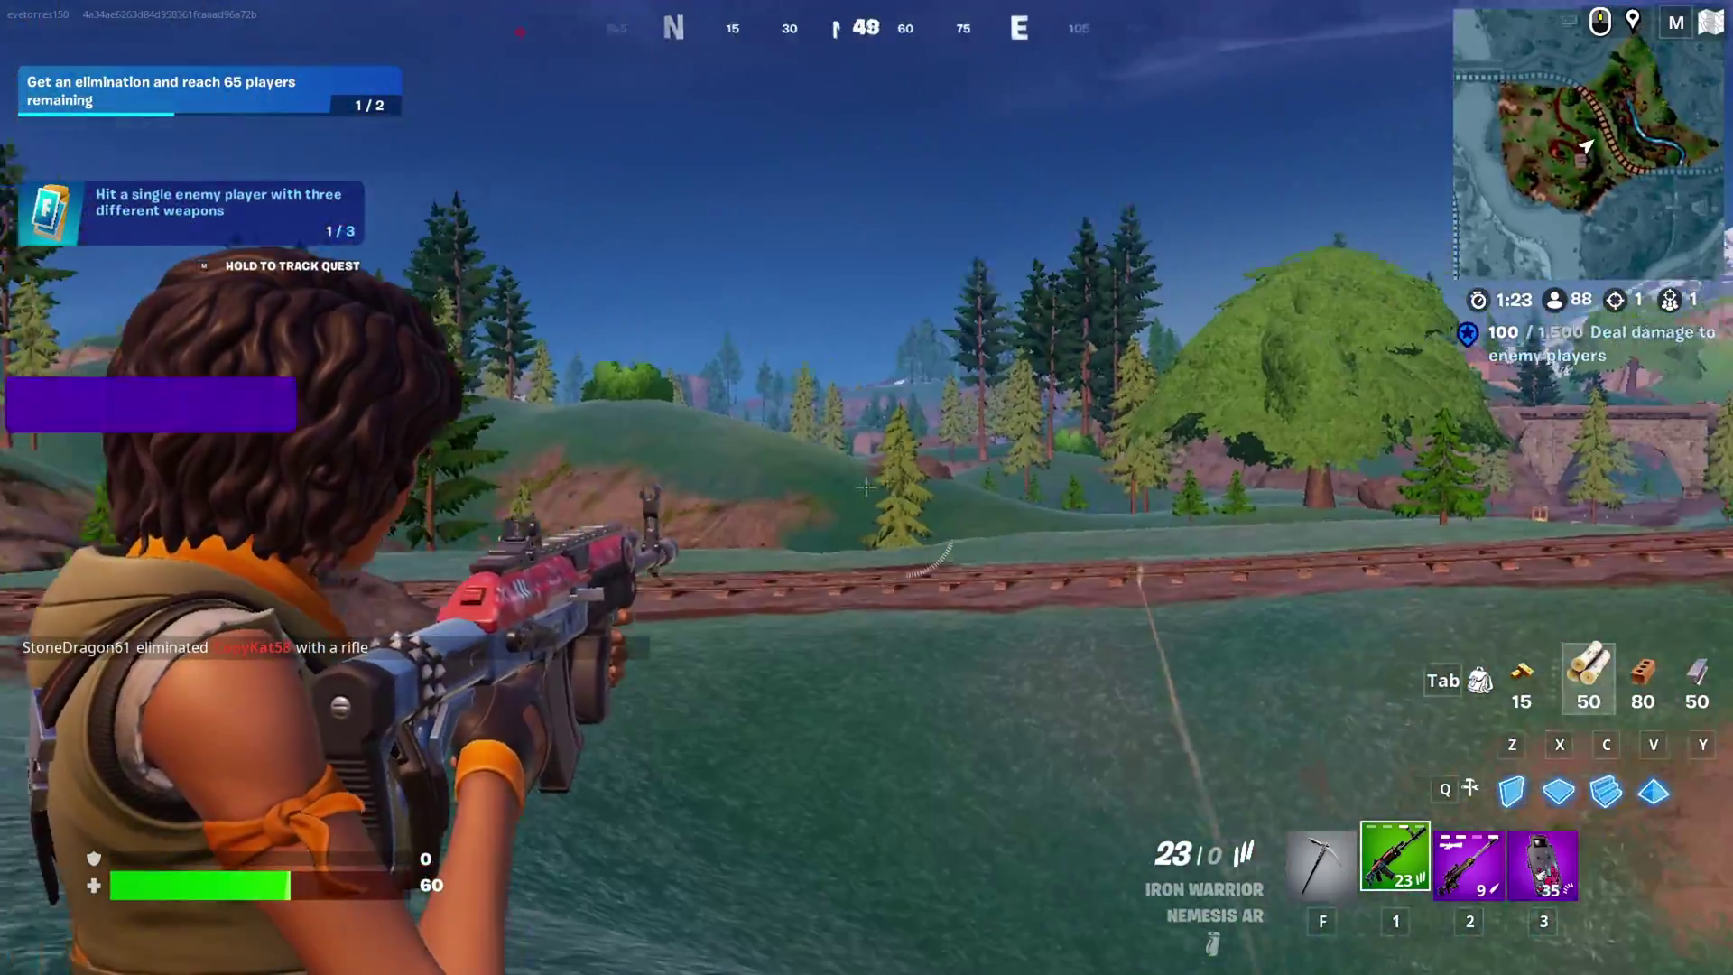
{"action": "left_click", "coordinate": [867, 487]}
{"action": "left_click", "coordinate": [867, 488]}
{"action": "key", "text": "w"}
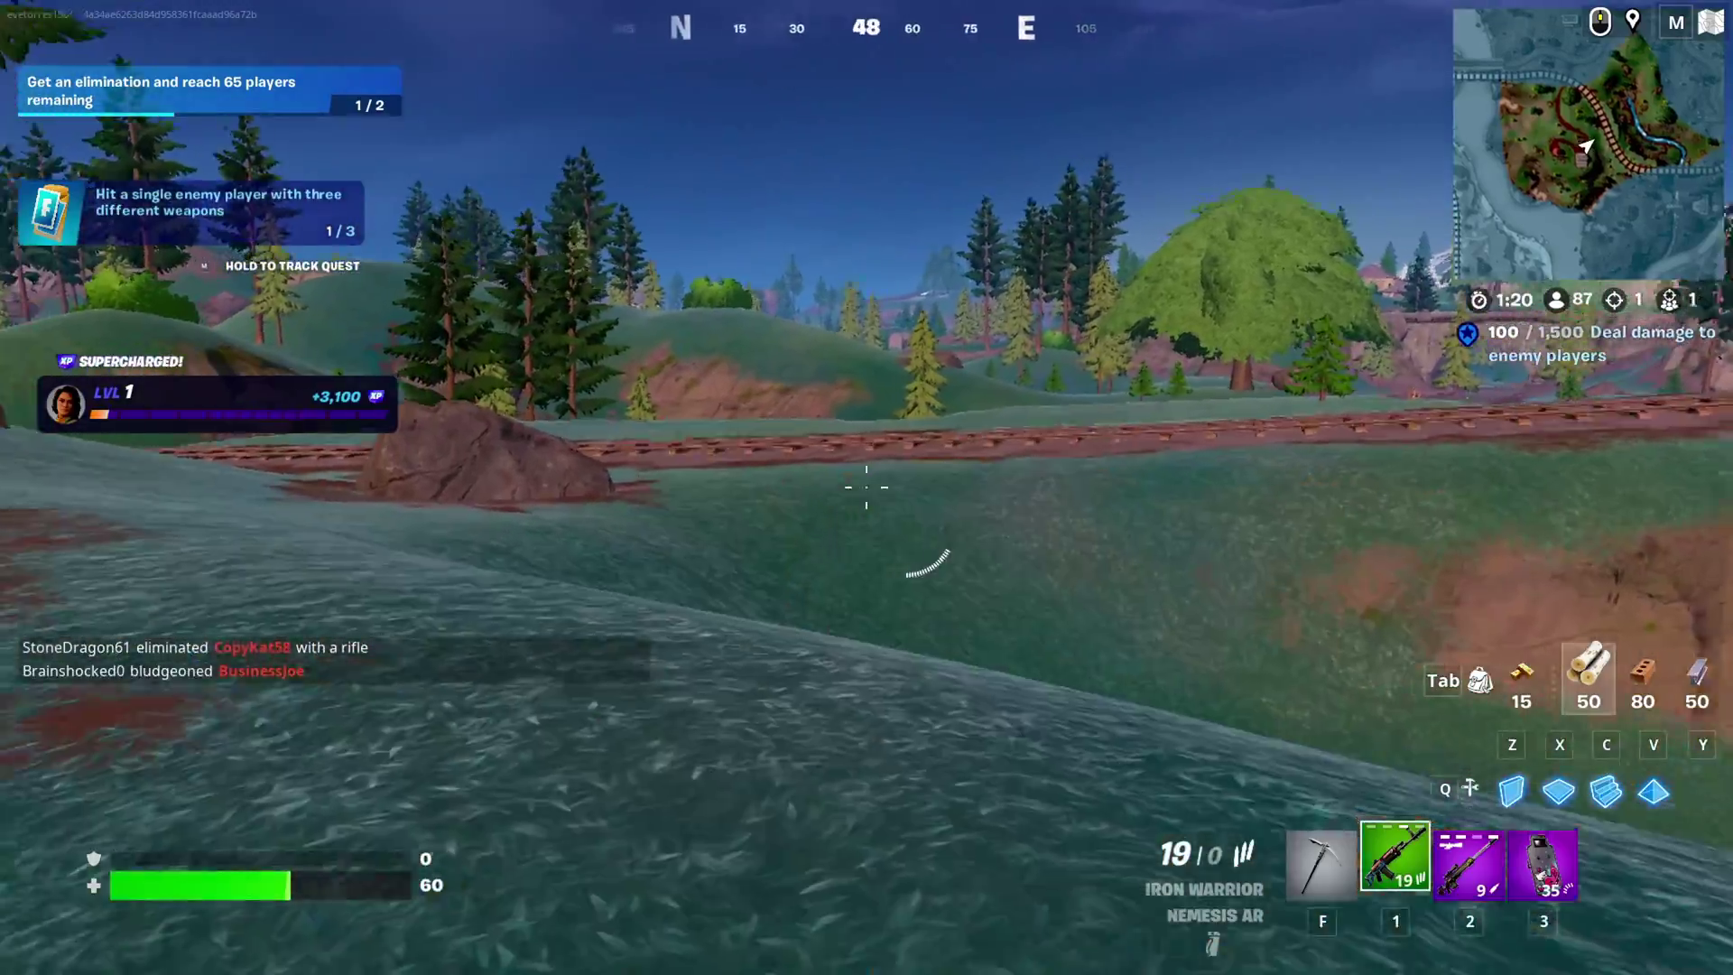
{"action": "key", "text": "w"}
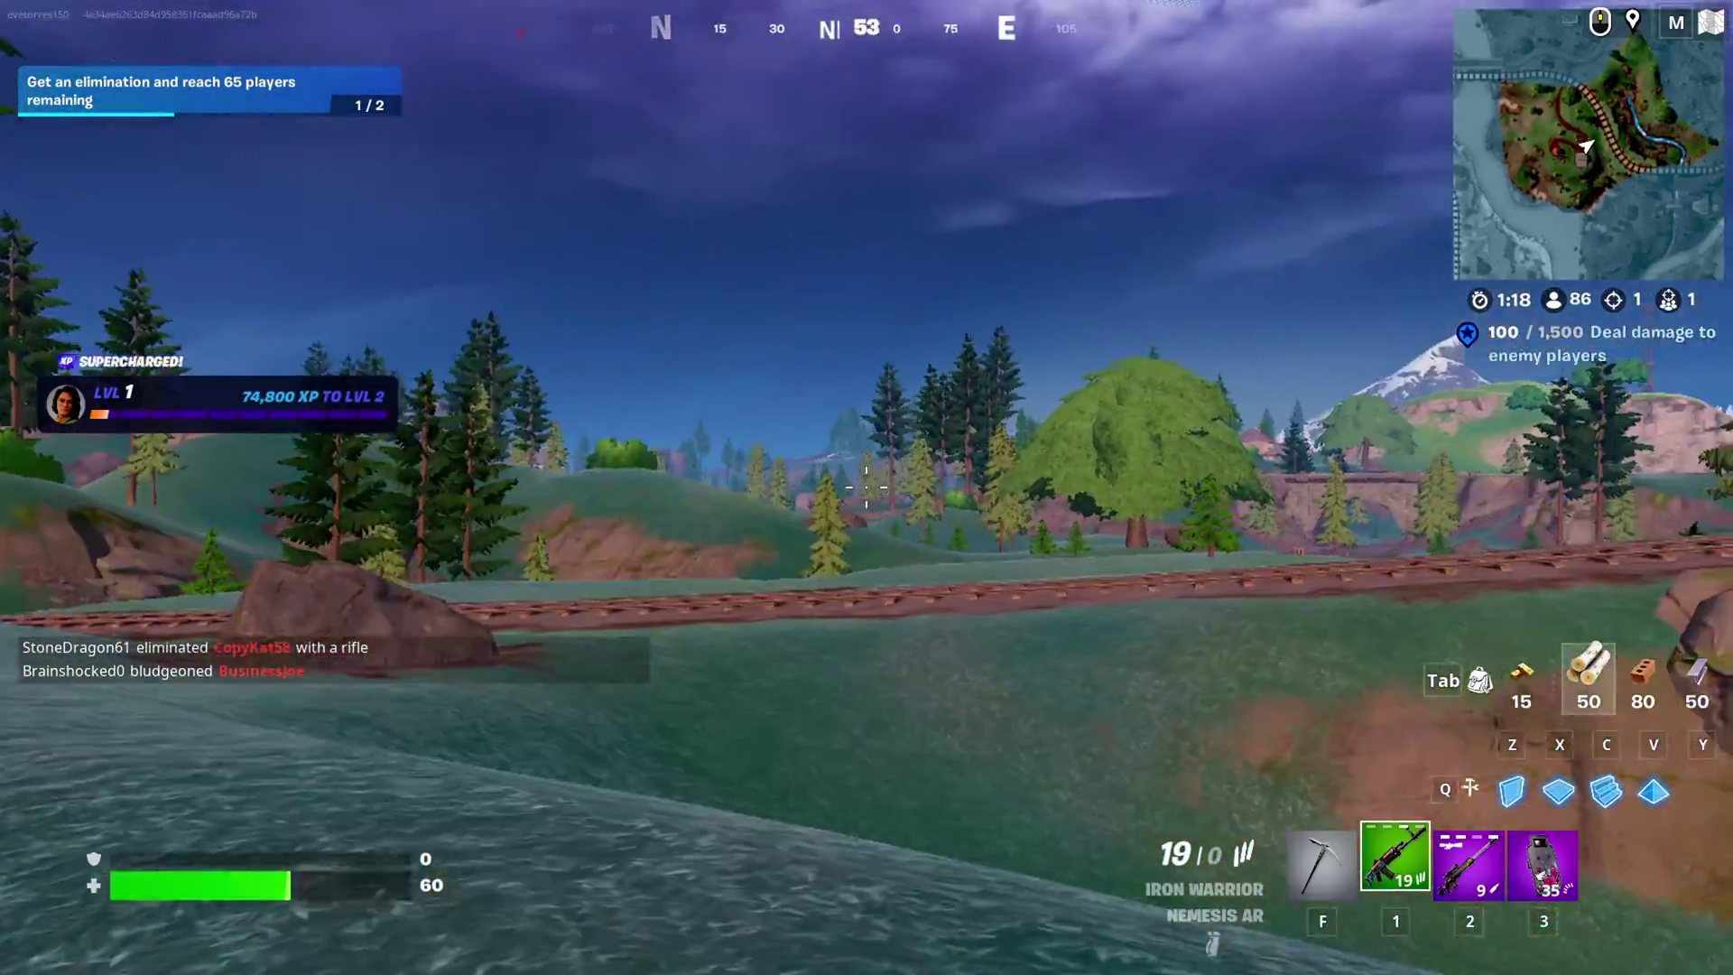
{"action": "key", "text": "d"}
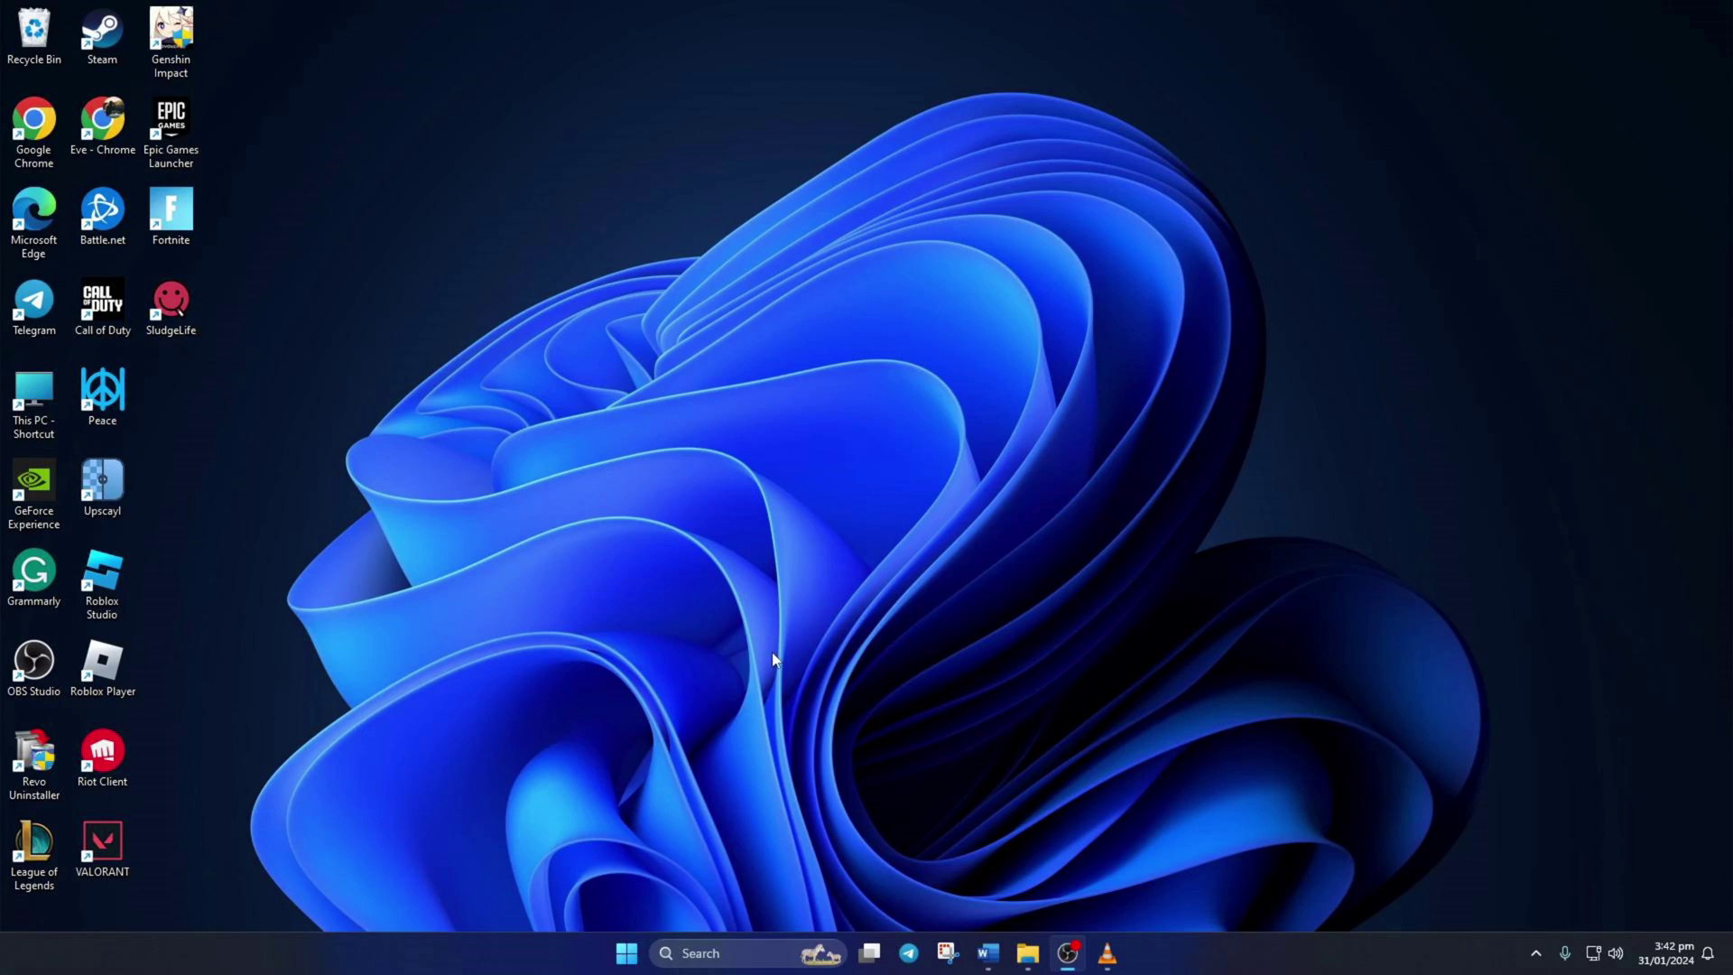
- Find Command Prompt through the Windows search for "cmd", run it as administrator and maximize its window
{"action": "left_click", "coordinate": [687, 952]}
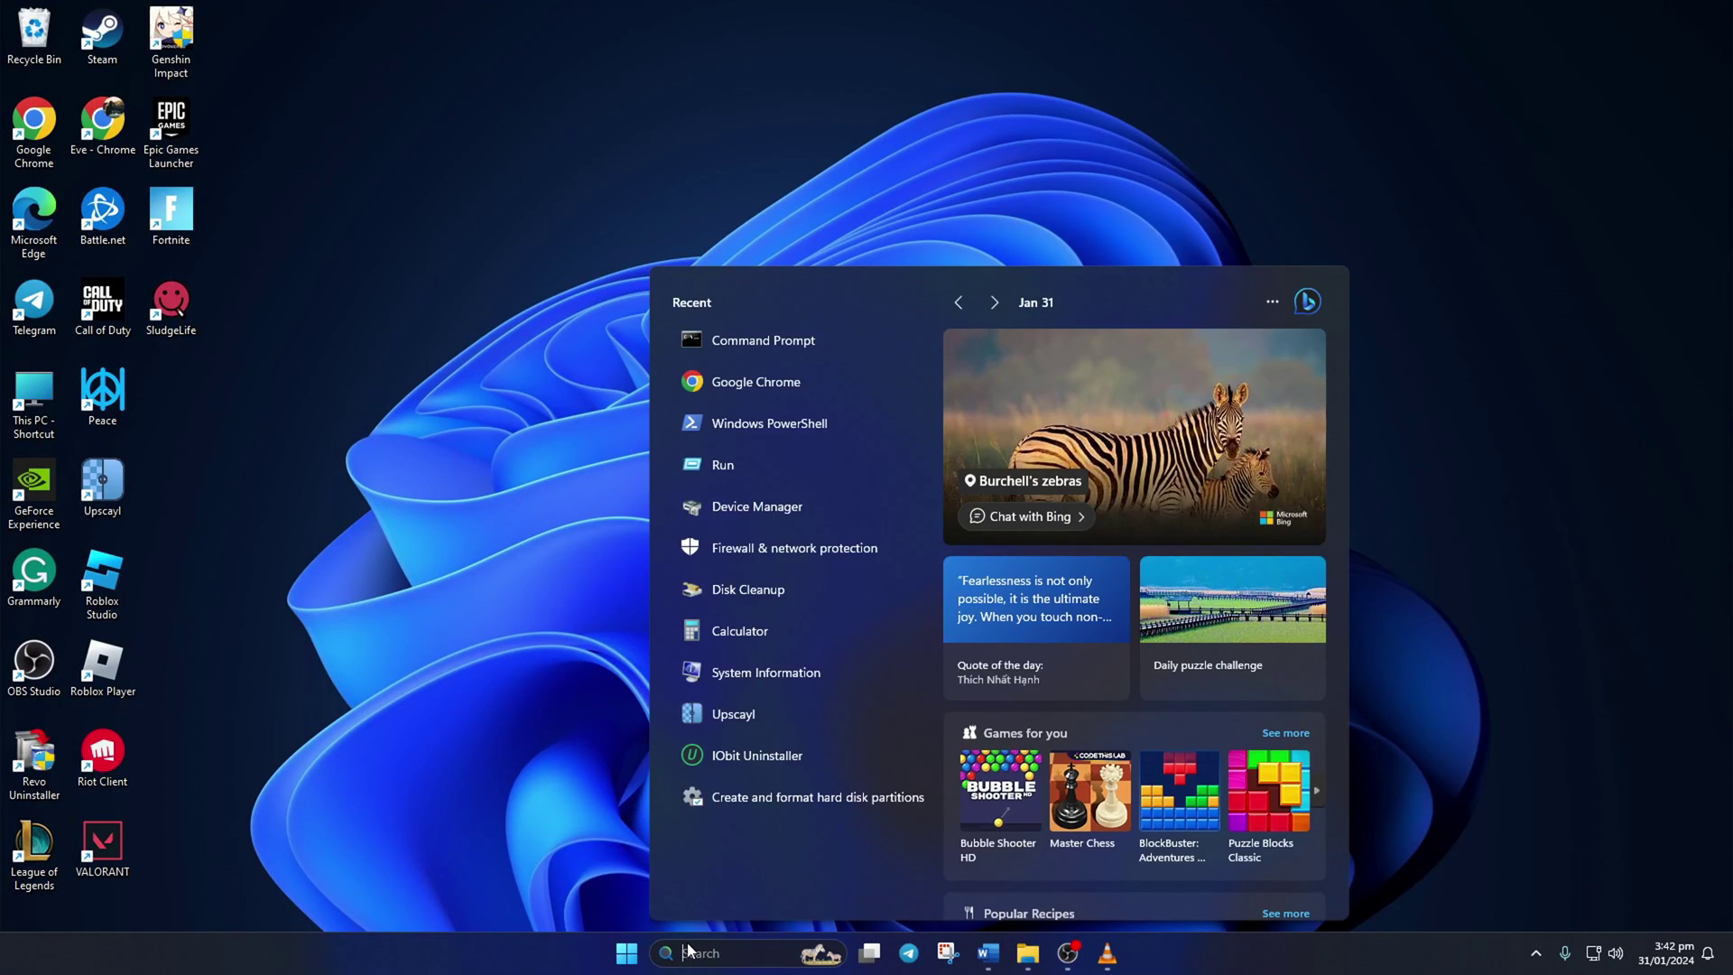
{"action": "type", "text": "cmd"}
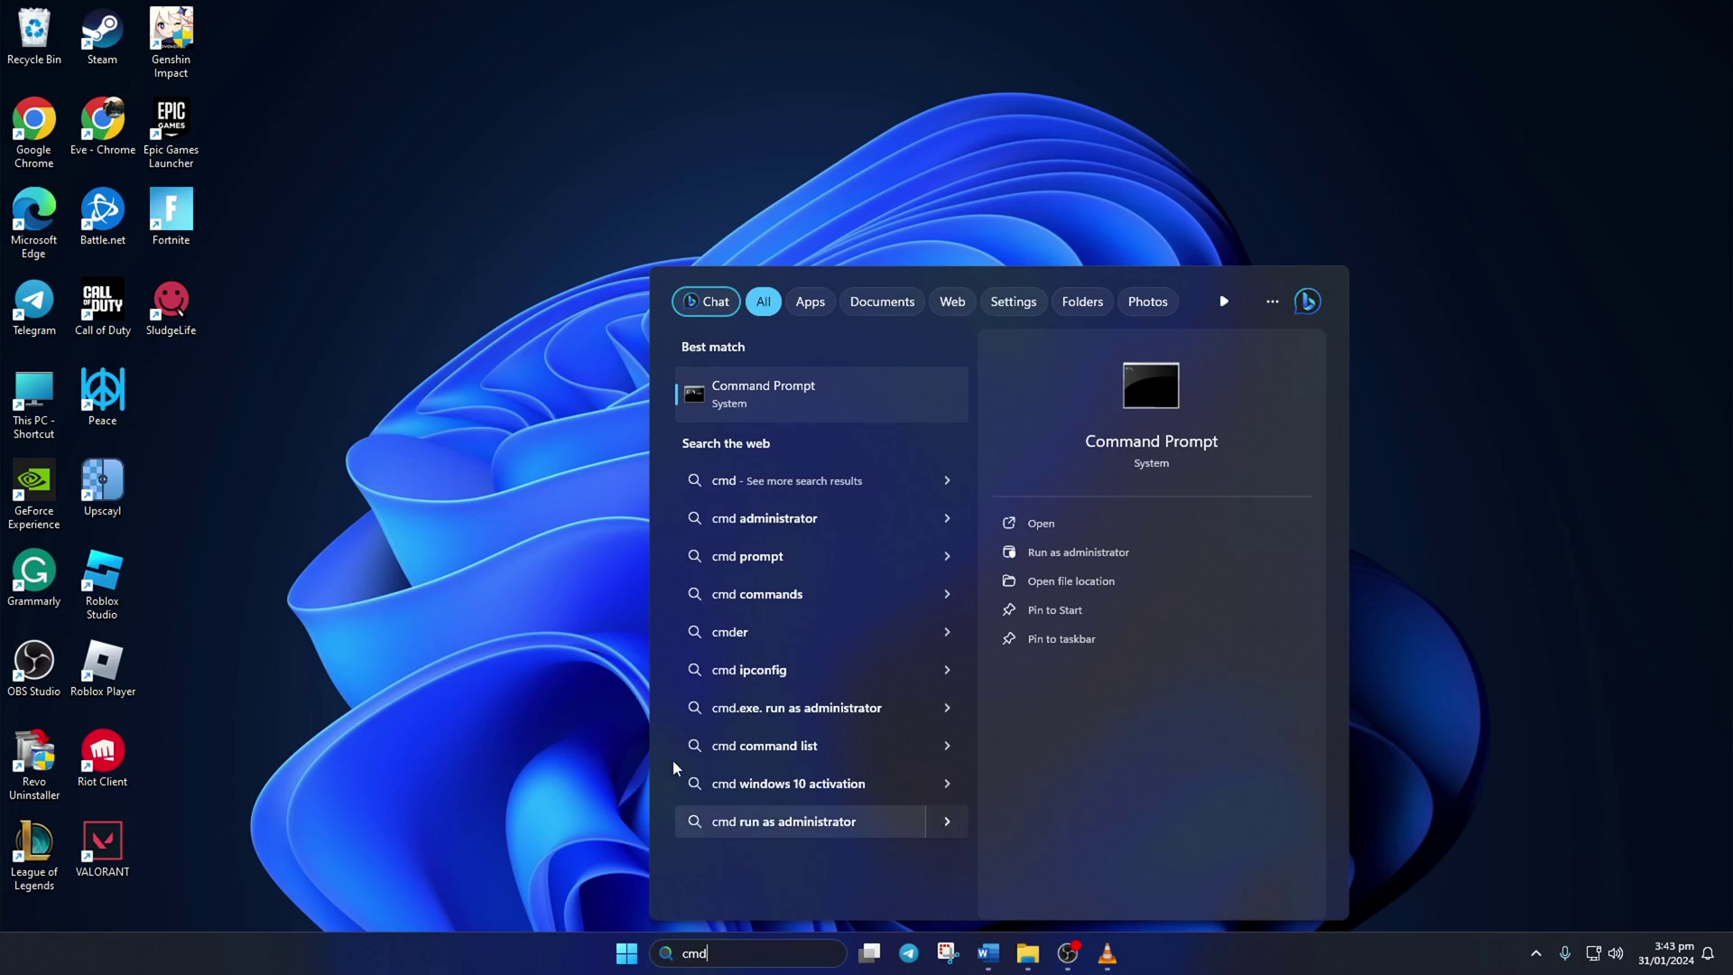
{"action": "right_click", "coordinate": [807, 397]}
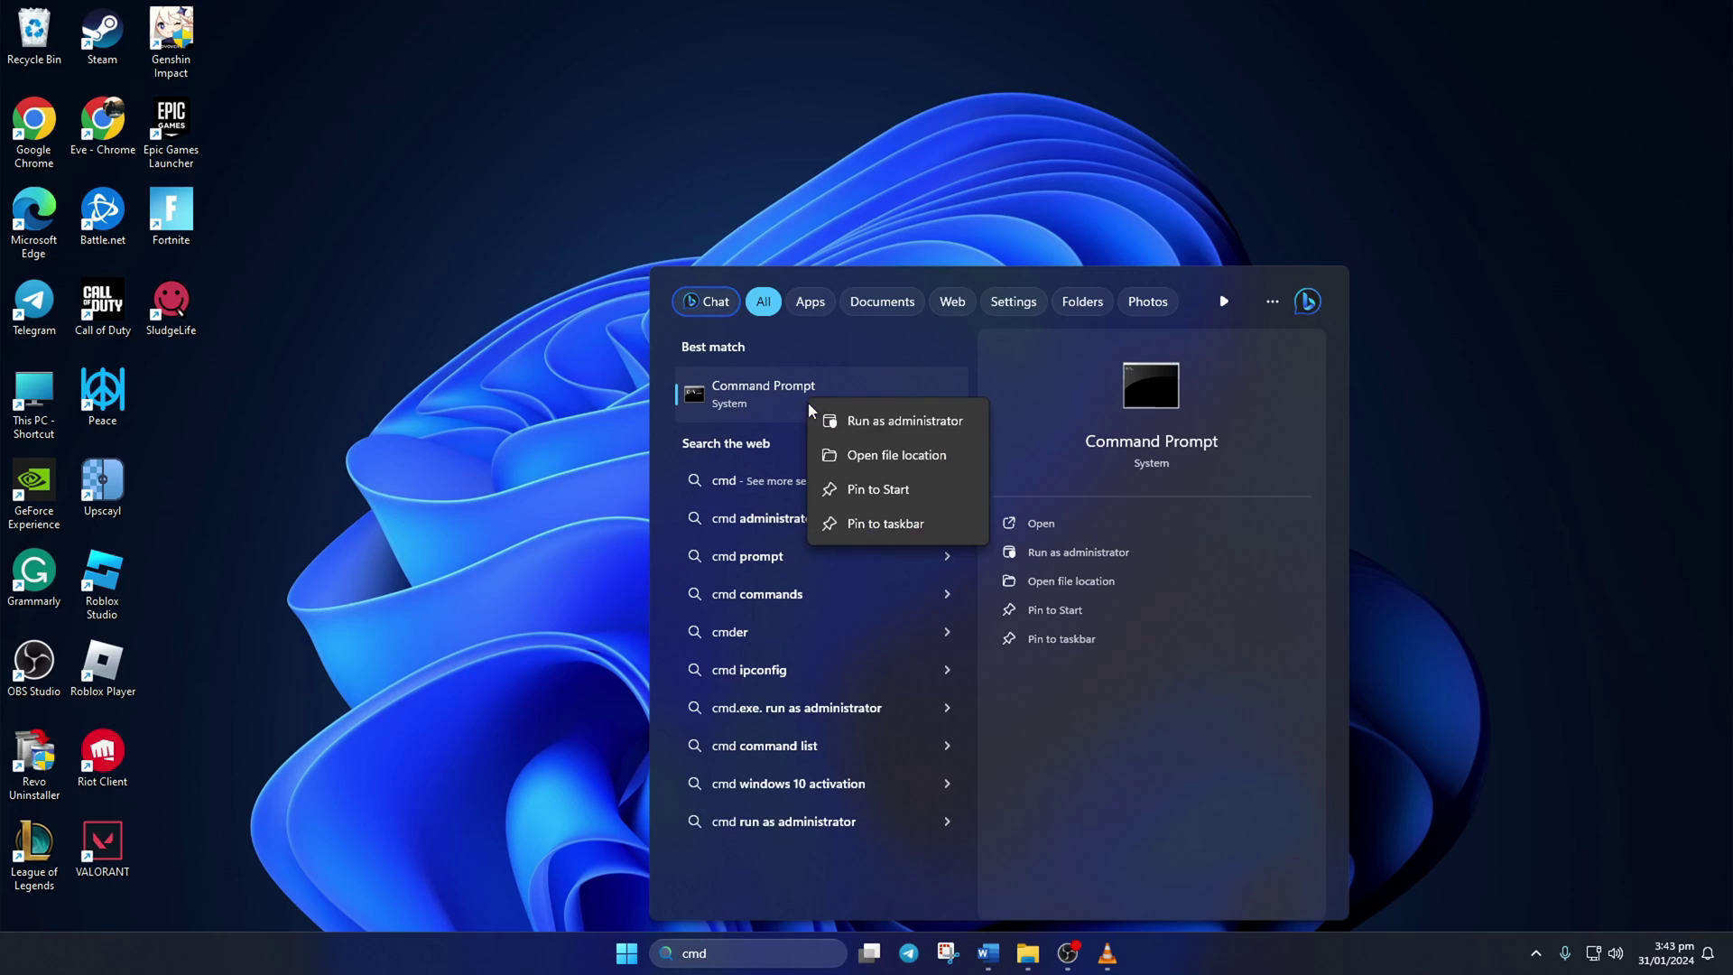
{"action": "left_click", "coordinate": [912, 421]}
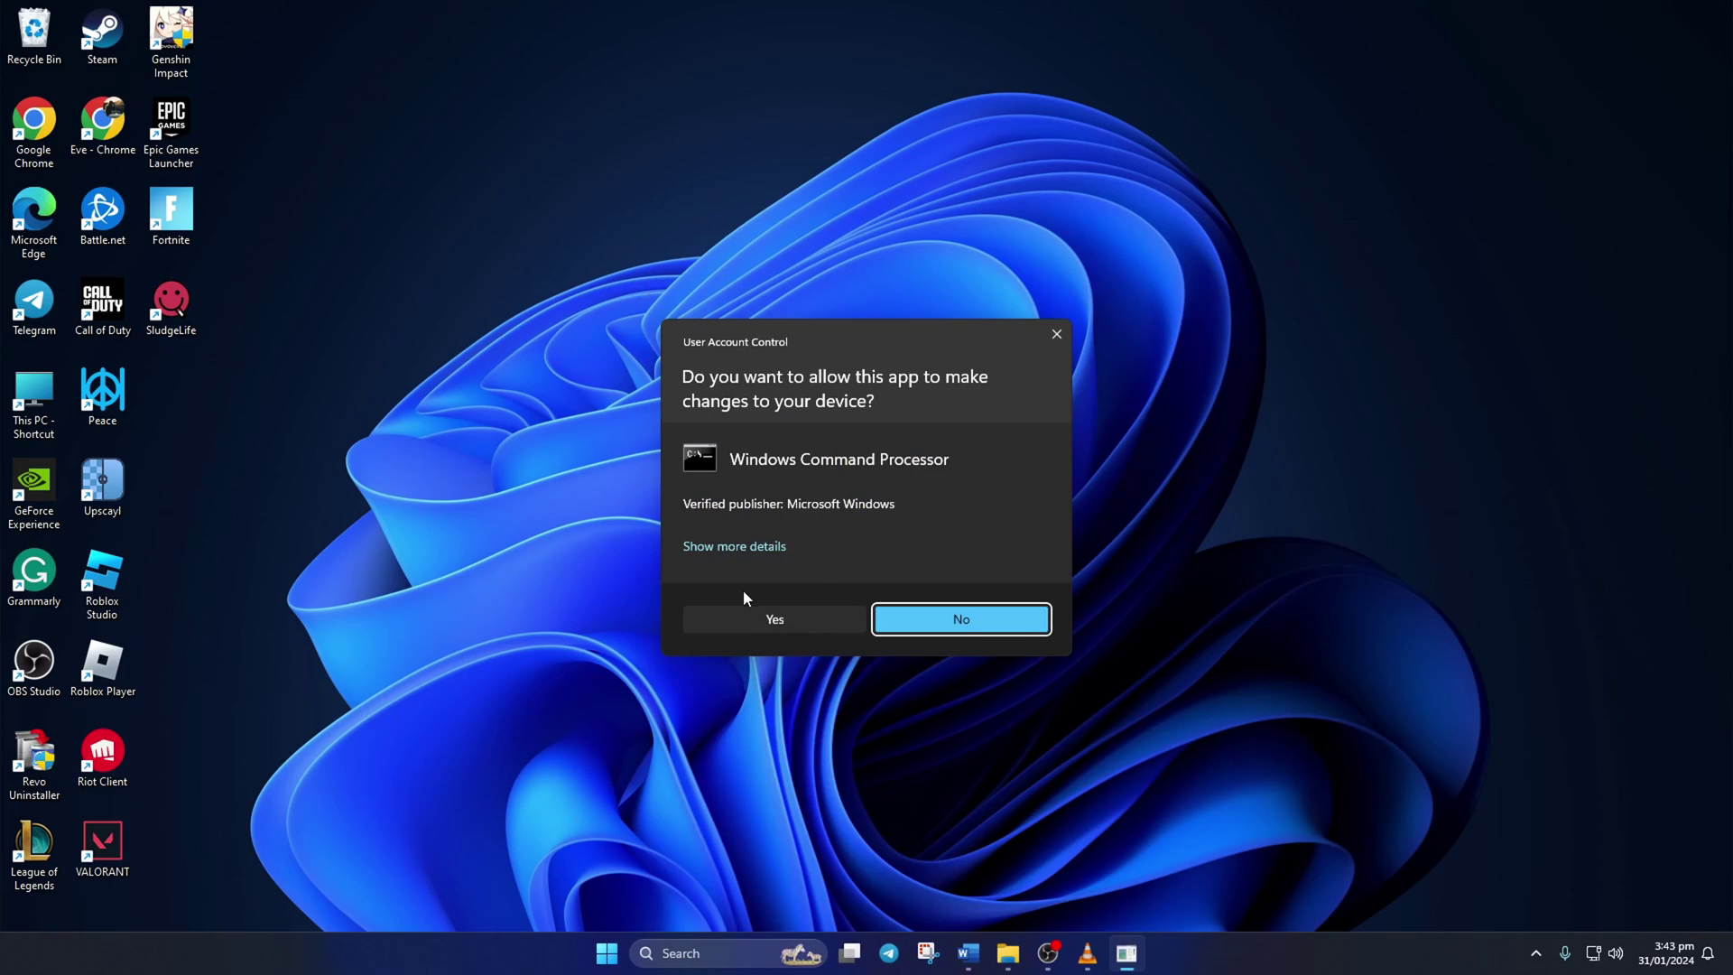
{"action": "left_click", "coordinate": [752, 617]}
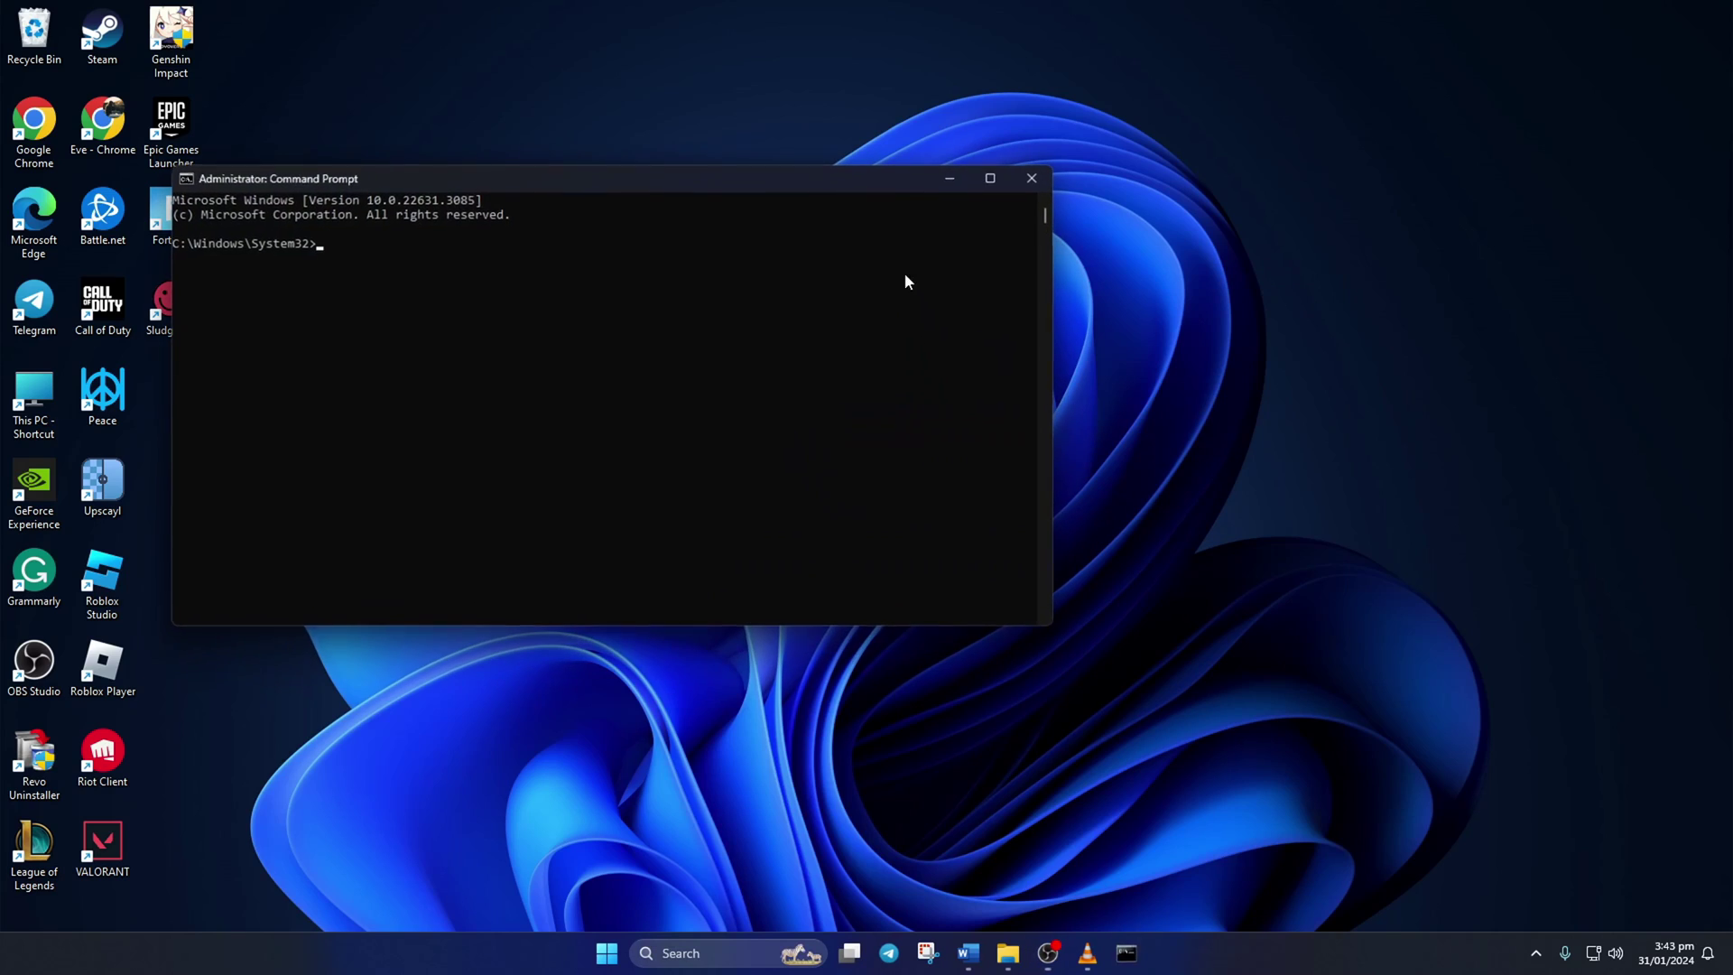
{"action": "left_click", "coordinate": [983, 176]}
- Reset the Winsock catalog with "netsh winsock reset" and flush the DNS cache with "ipconfig /flushdns"
{"action": "type", "text": "netsh"}
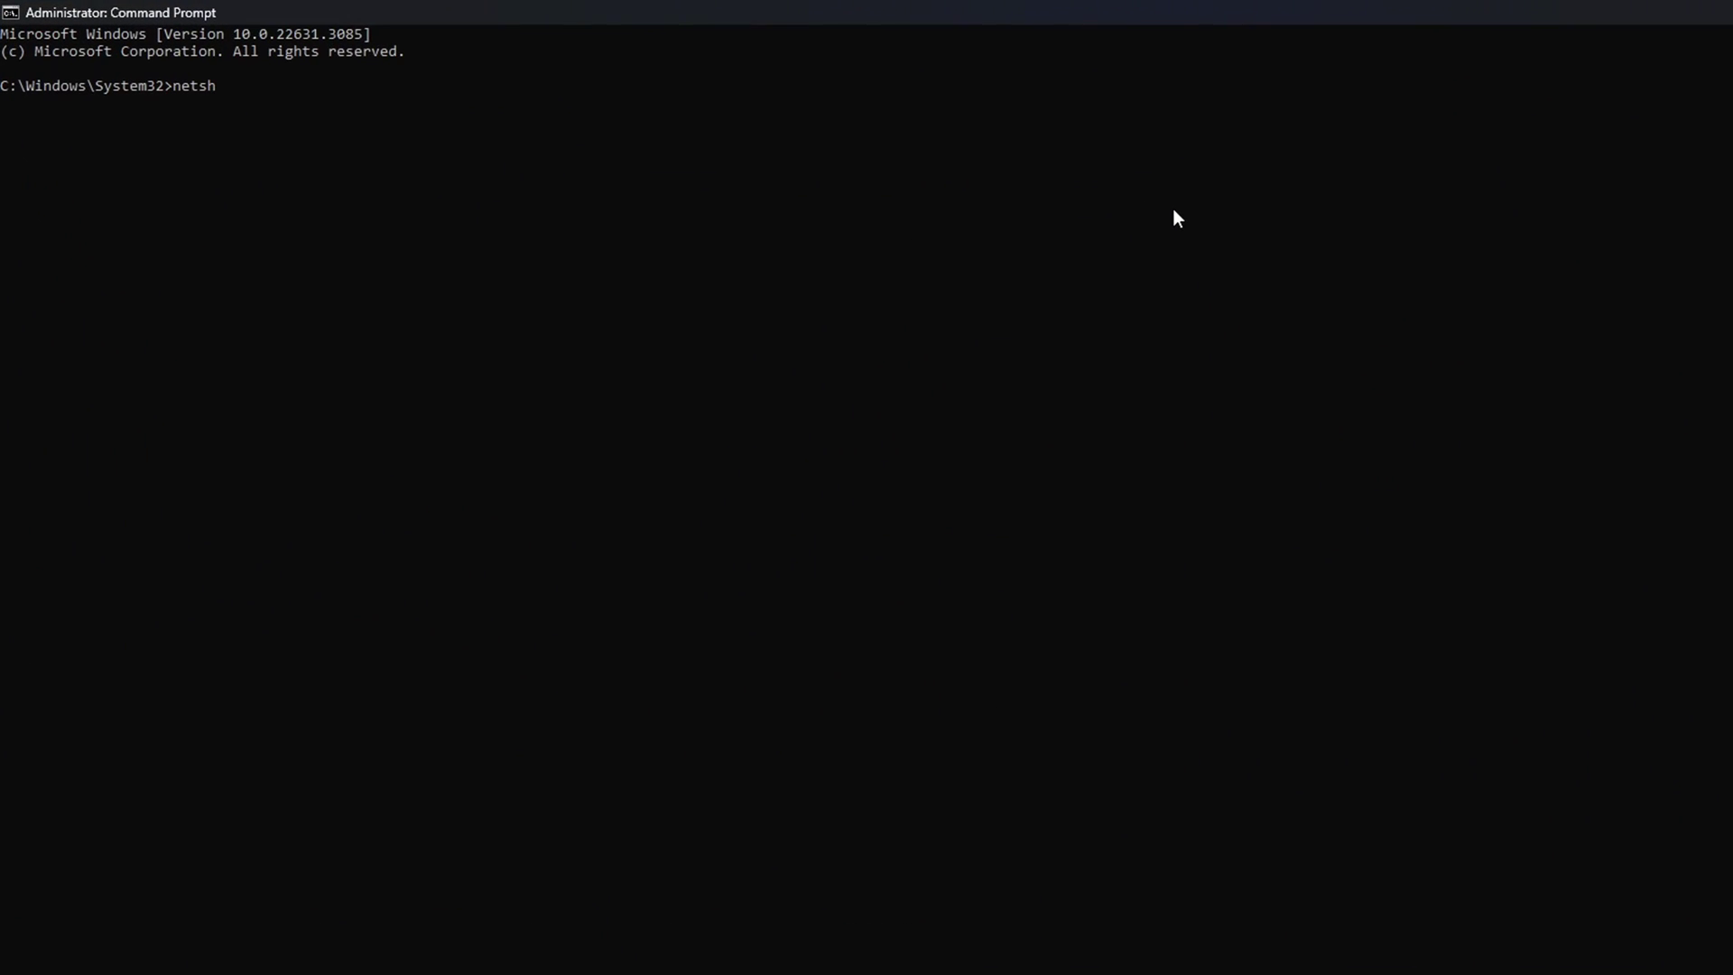
{"action": "type", "text": " winsock reset"}
{"action": "key", "text": "Return"}
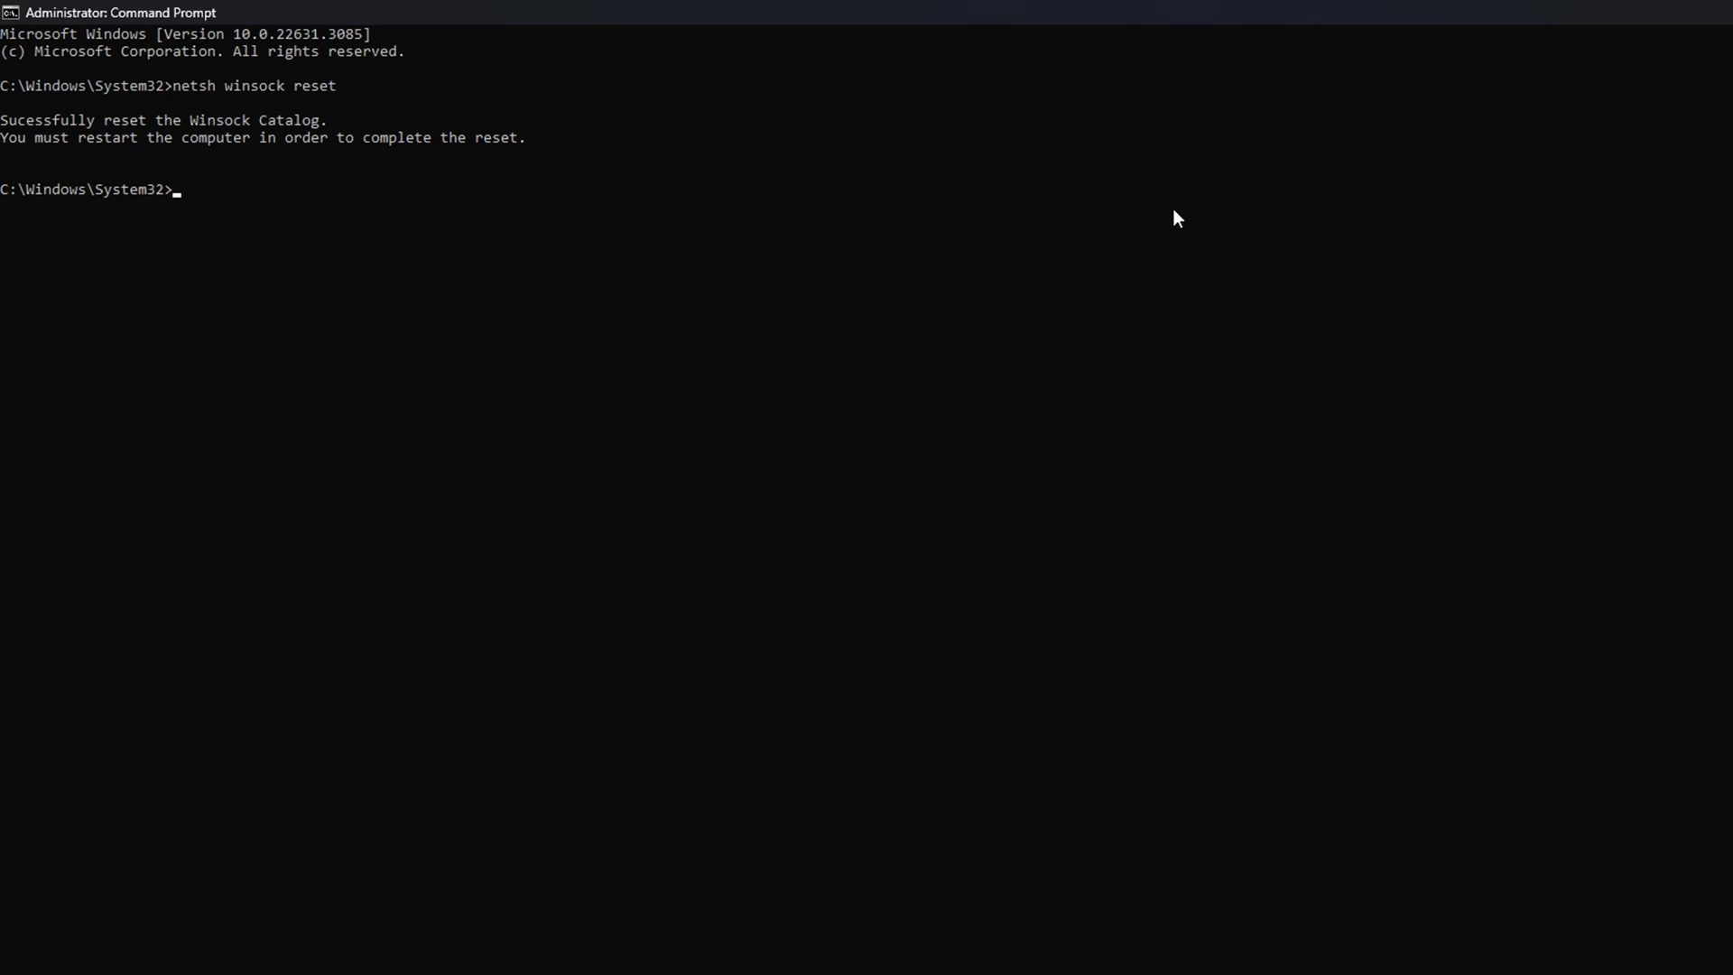
{"action": "type", "text": "ipconfig /flushdns"}
{"action": "key", "text": "Return"}
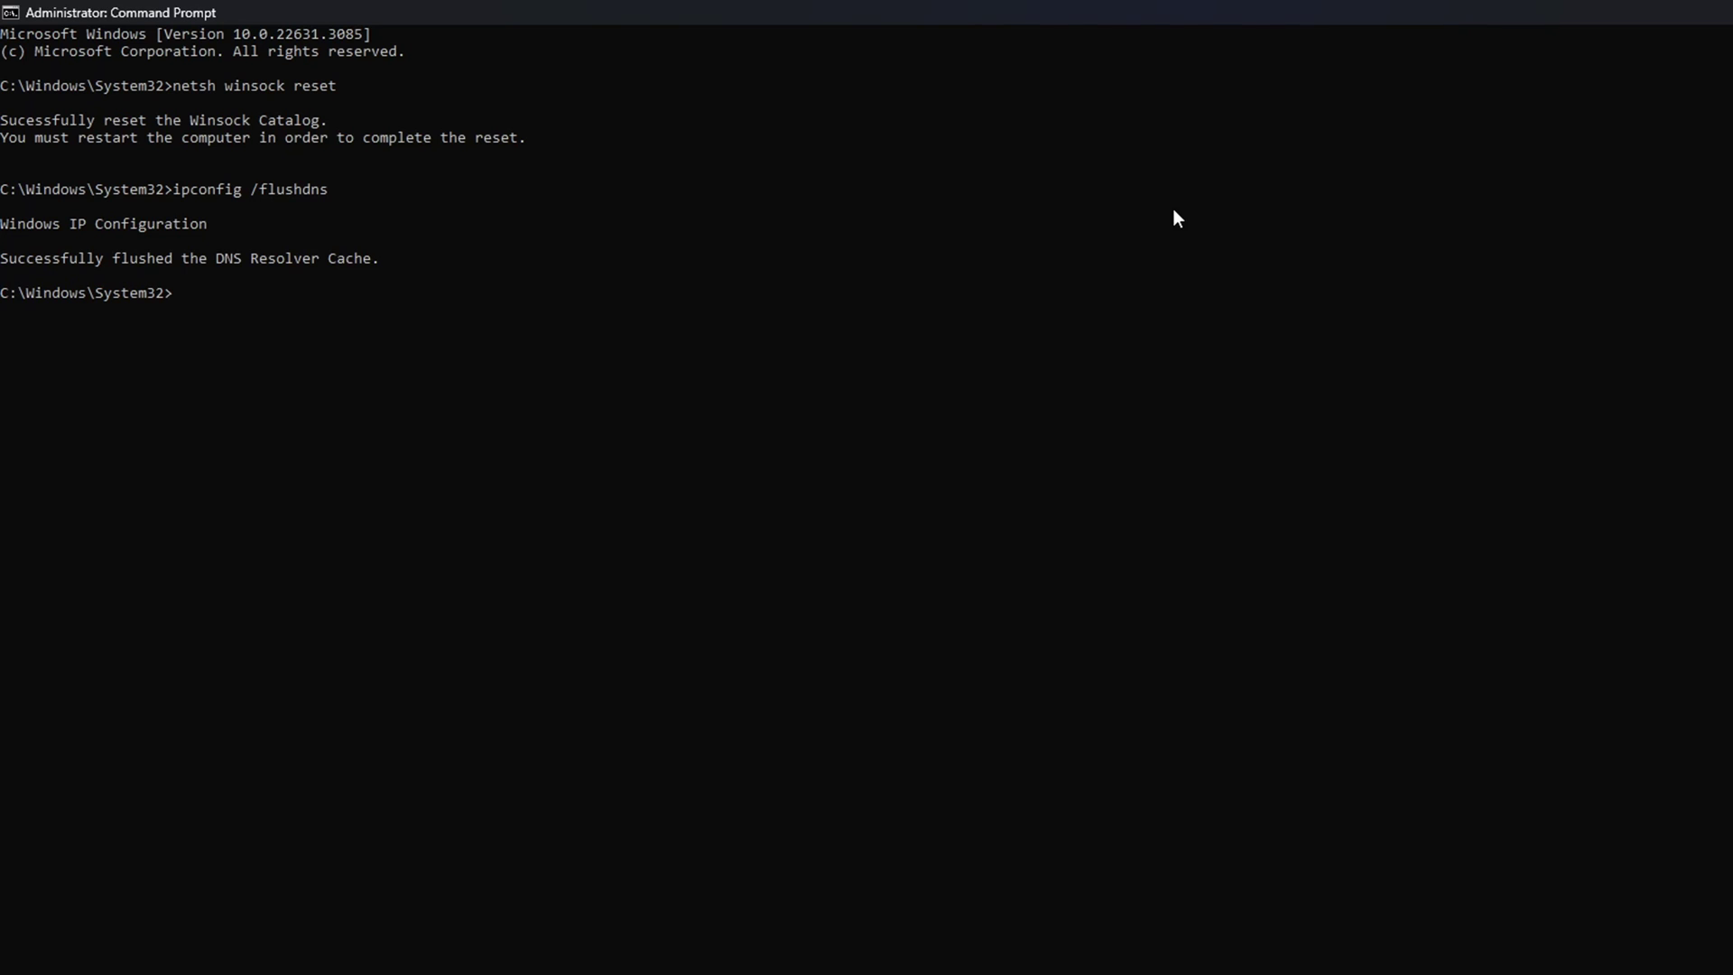
- Release and renew the IP configuration by running "ipconfig /release" and "ipconfig /renew"
{"action": "type", "text": "ipconfig /release"}
{"action": "key", "text": "Return"}
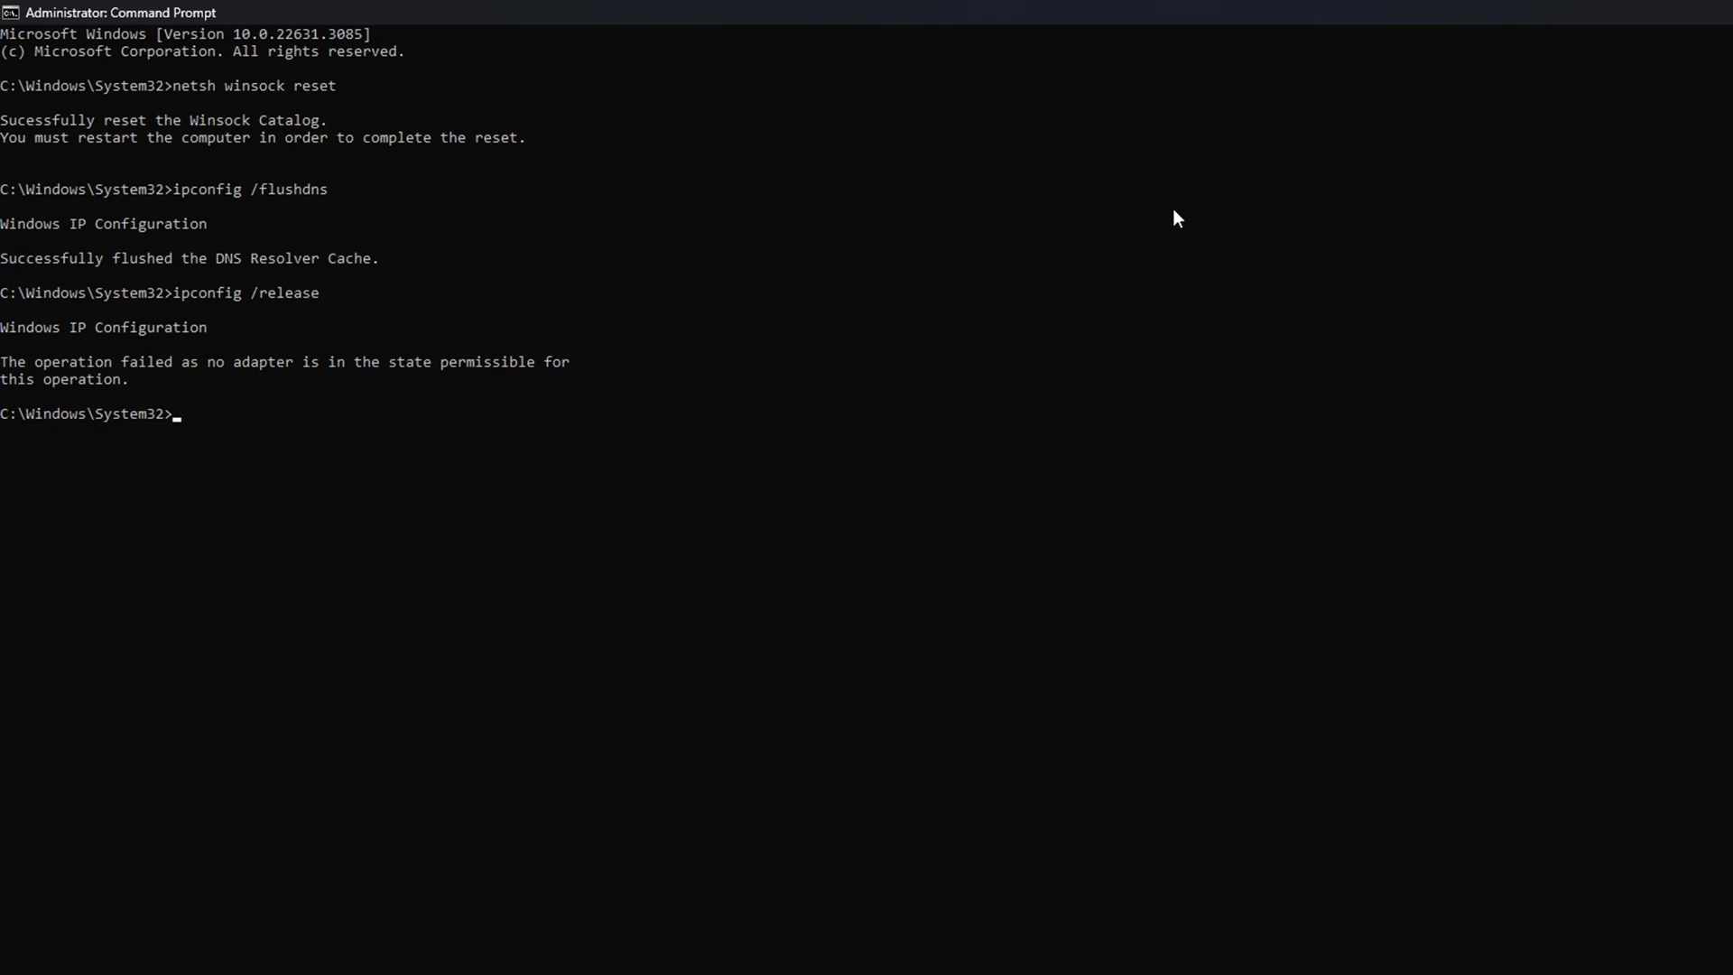
{"action": "type", "text": "ipconfig /renew"}
{"action": "key", "text": "Return"}
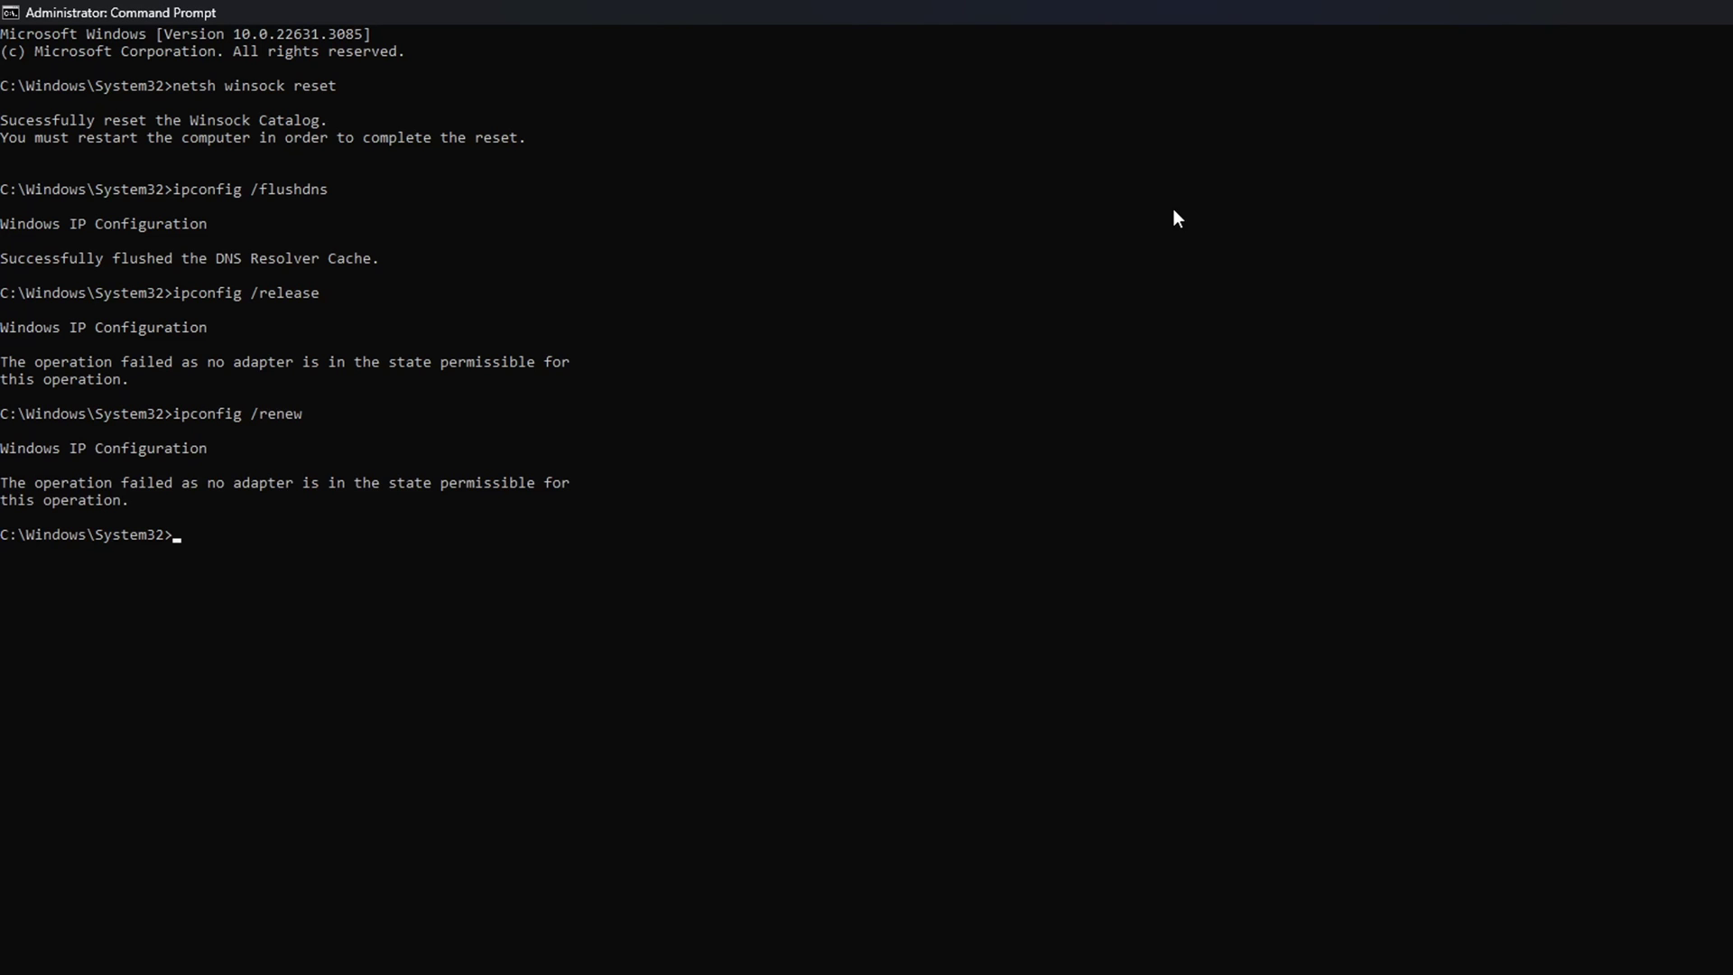
- Reset the IP stack with "netsh int ip reset" and bring up the computer's power options
{"action": "type", "text": "netsh int ip res"}
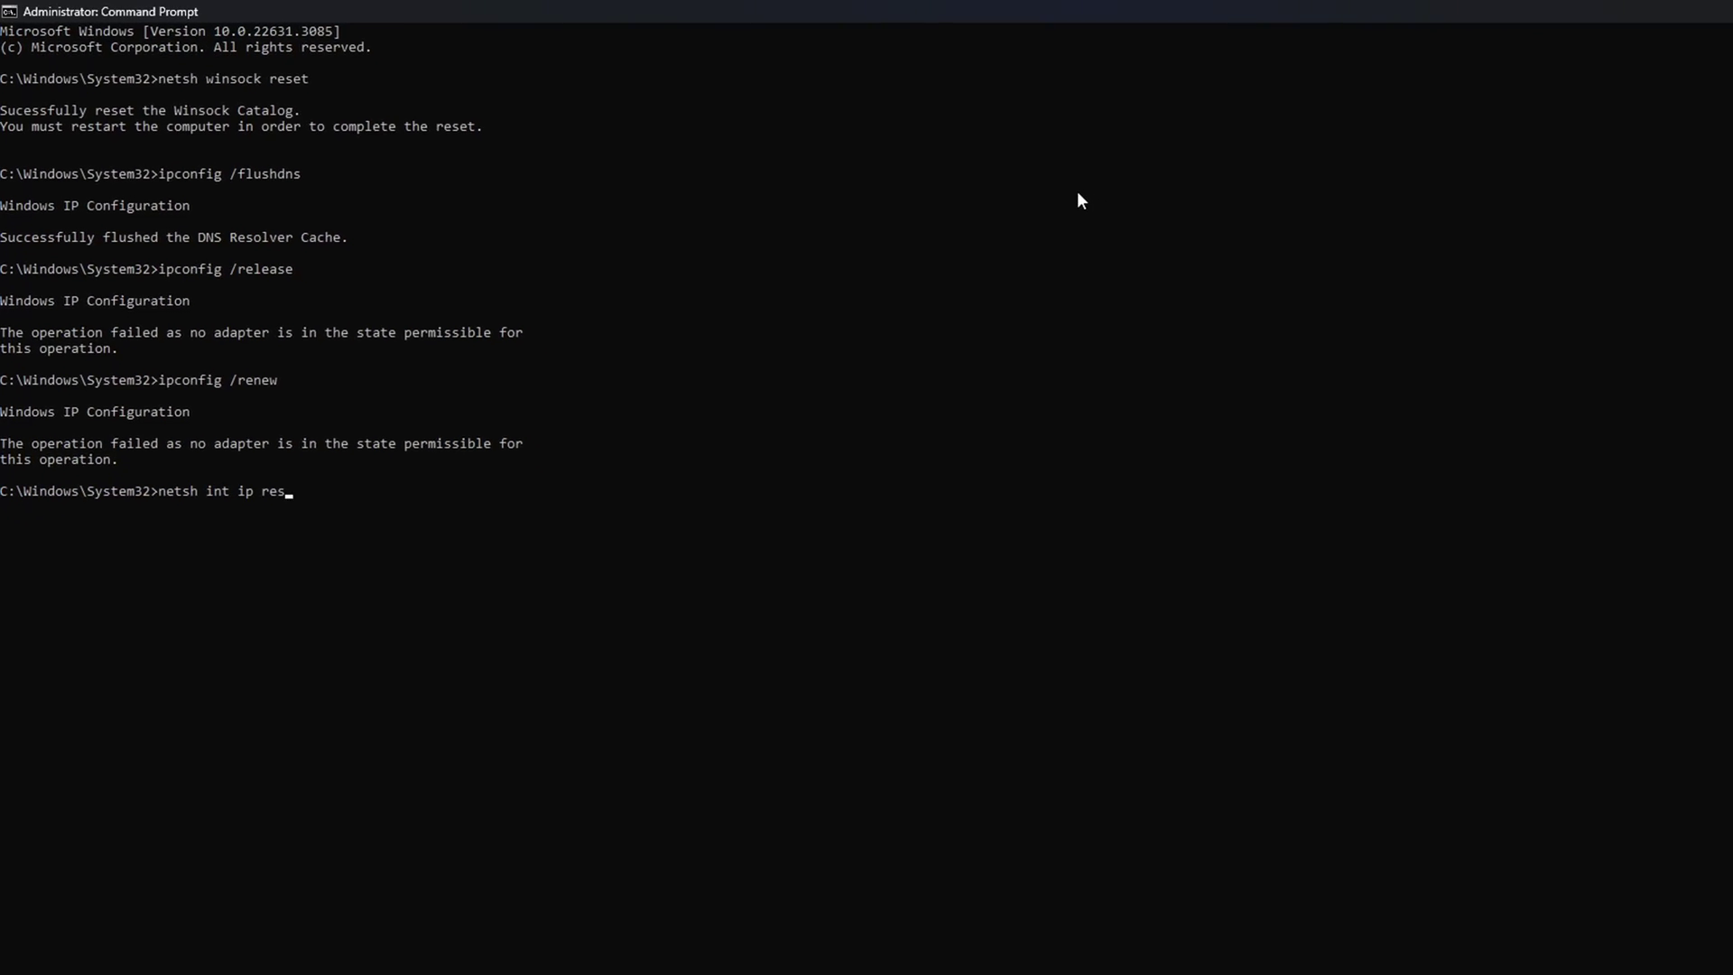
{"action": "type", "text": "et"}
{"action": "key", "text": "Return"}
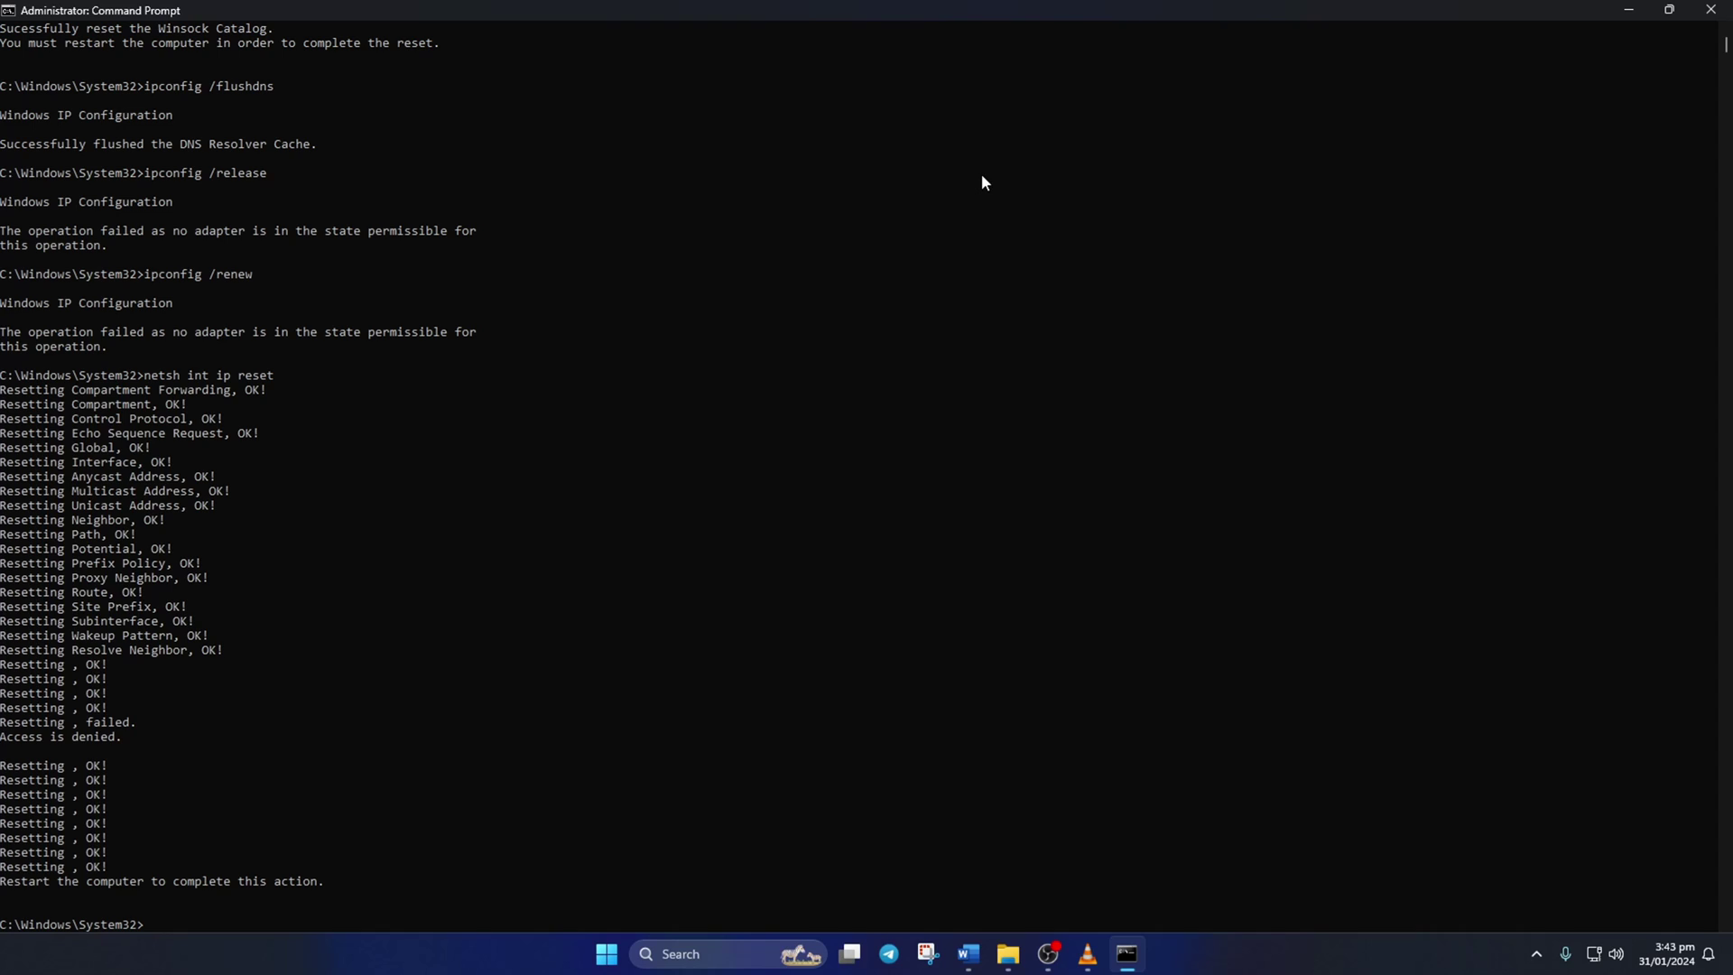
{"action": "left_click", "coordinate": [611, 967]}
{"action": "left_click", "coordinate": [1088, 893]}
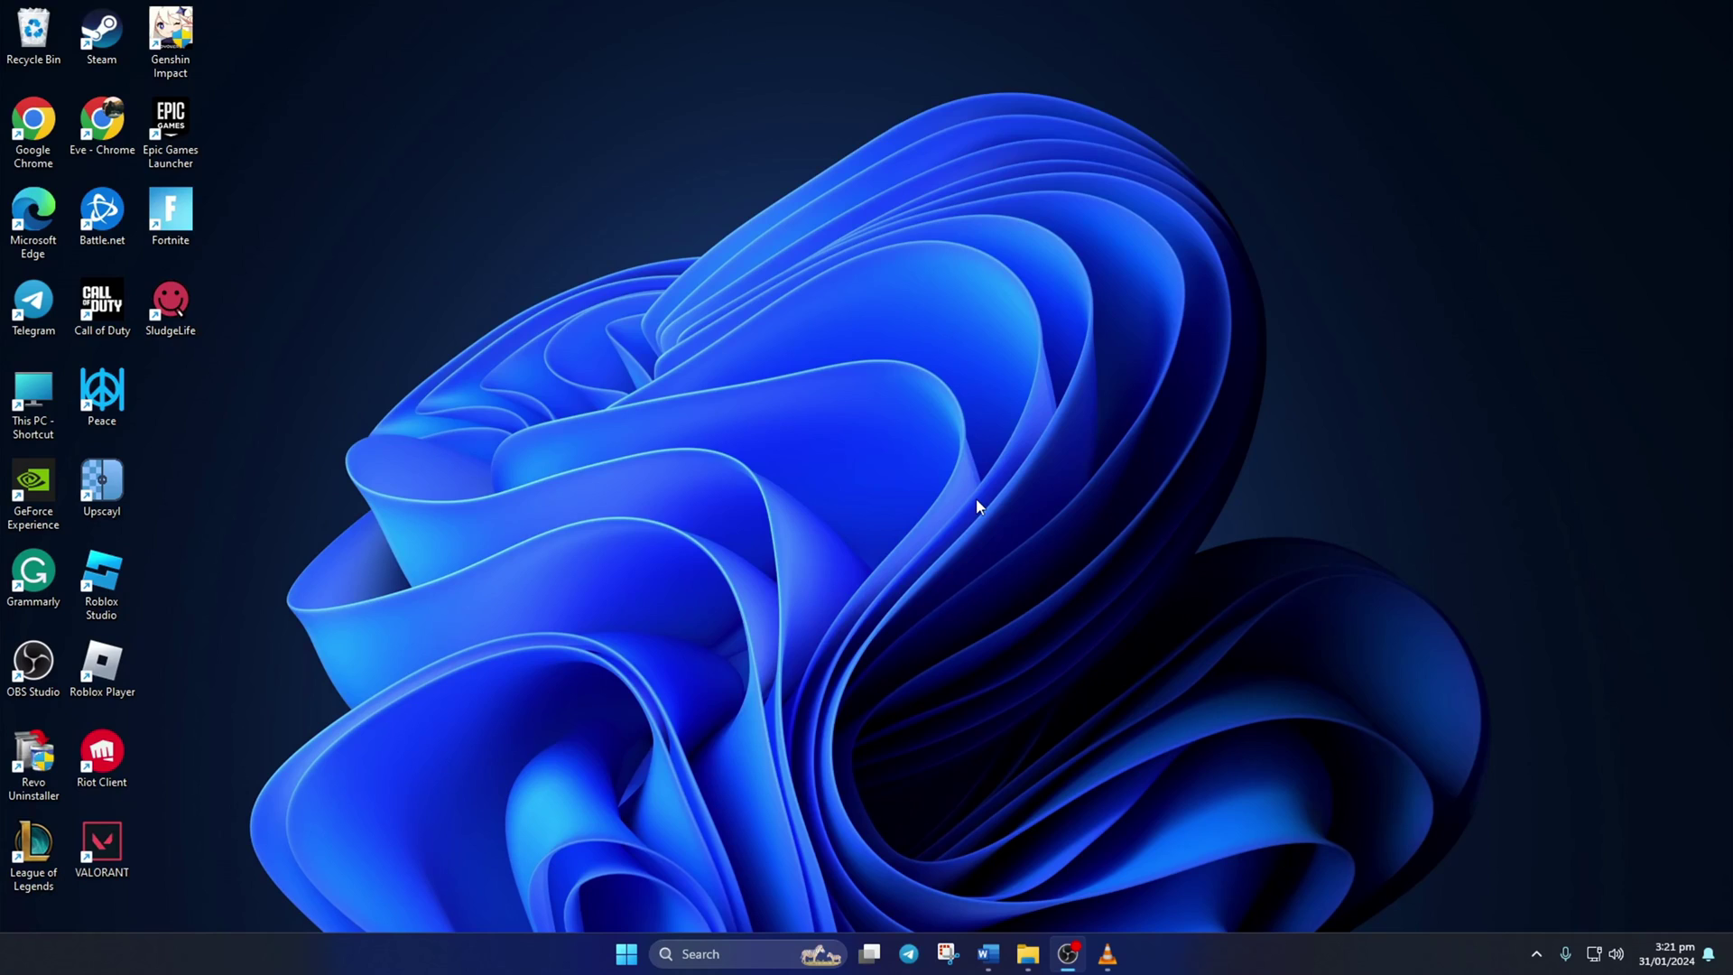
- Open a regular Command Prompt through the Windows search for "cmd" and maximize its window
{"action": "left_click", "coordinate": [685, 943]}
{"action": "type", "text": "cmd"}
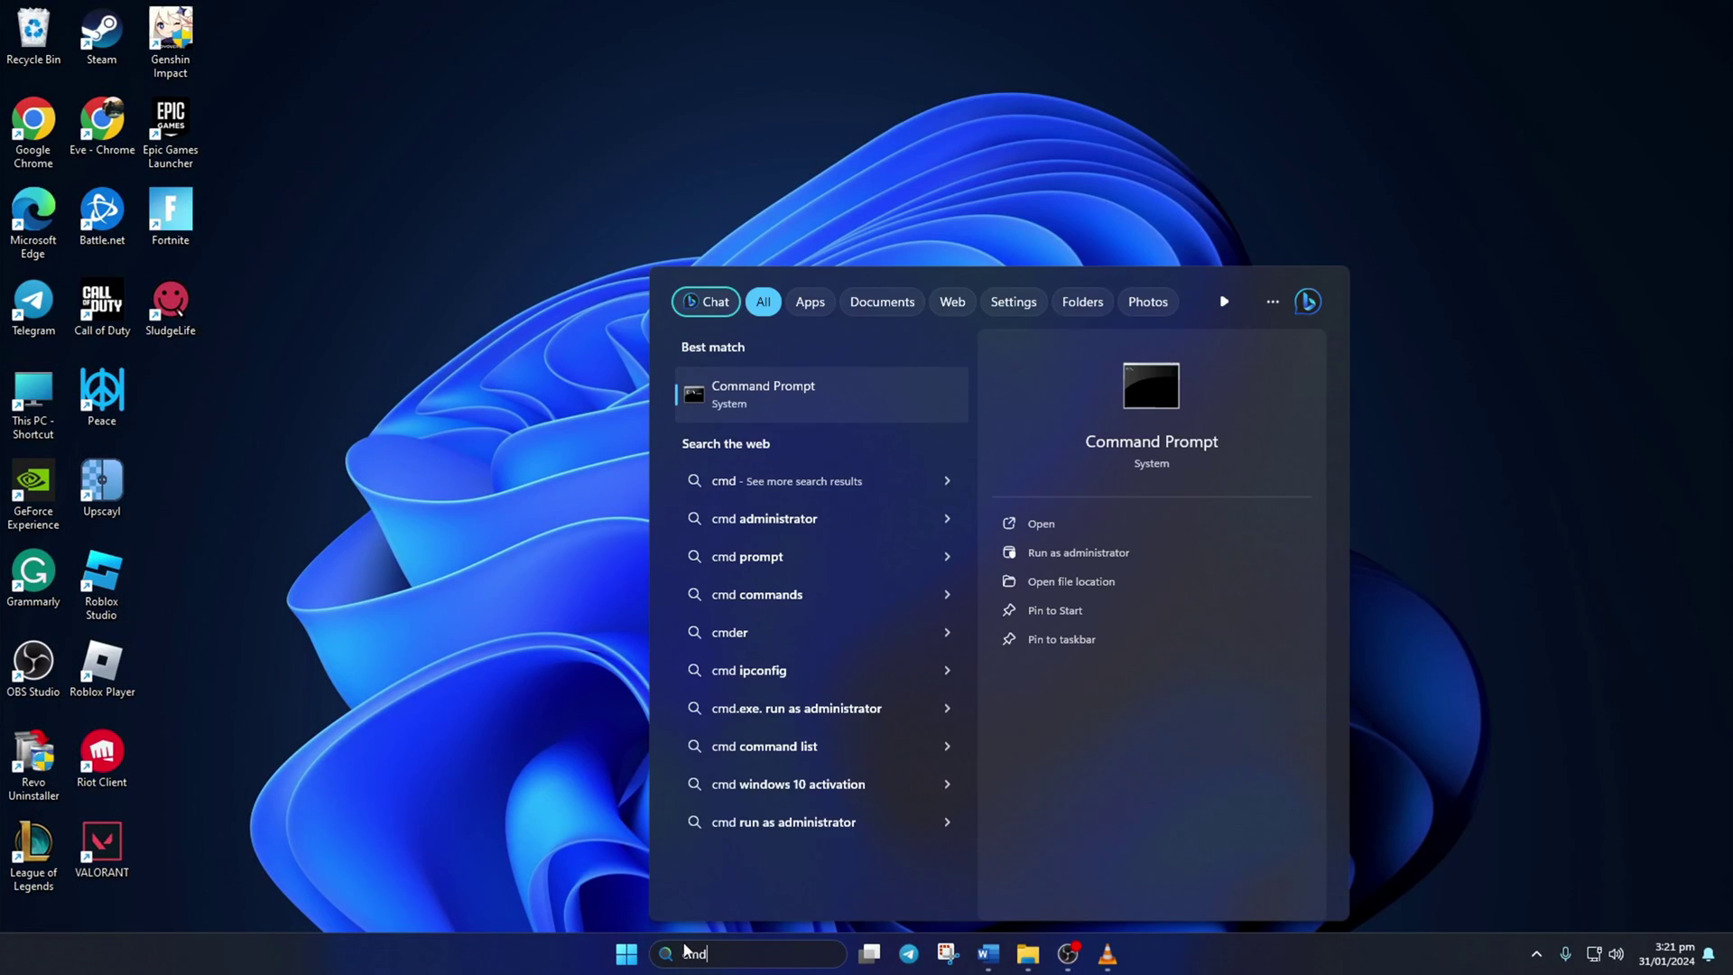
{"action": "left_click", "coordinate": [902, 398]}
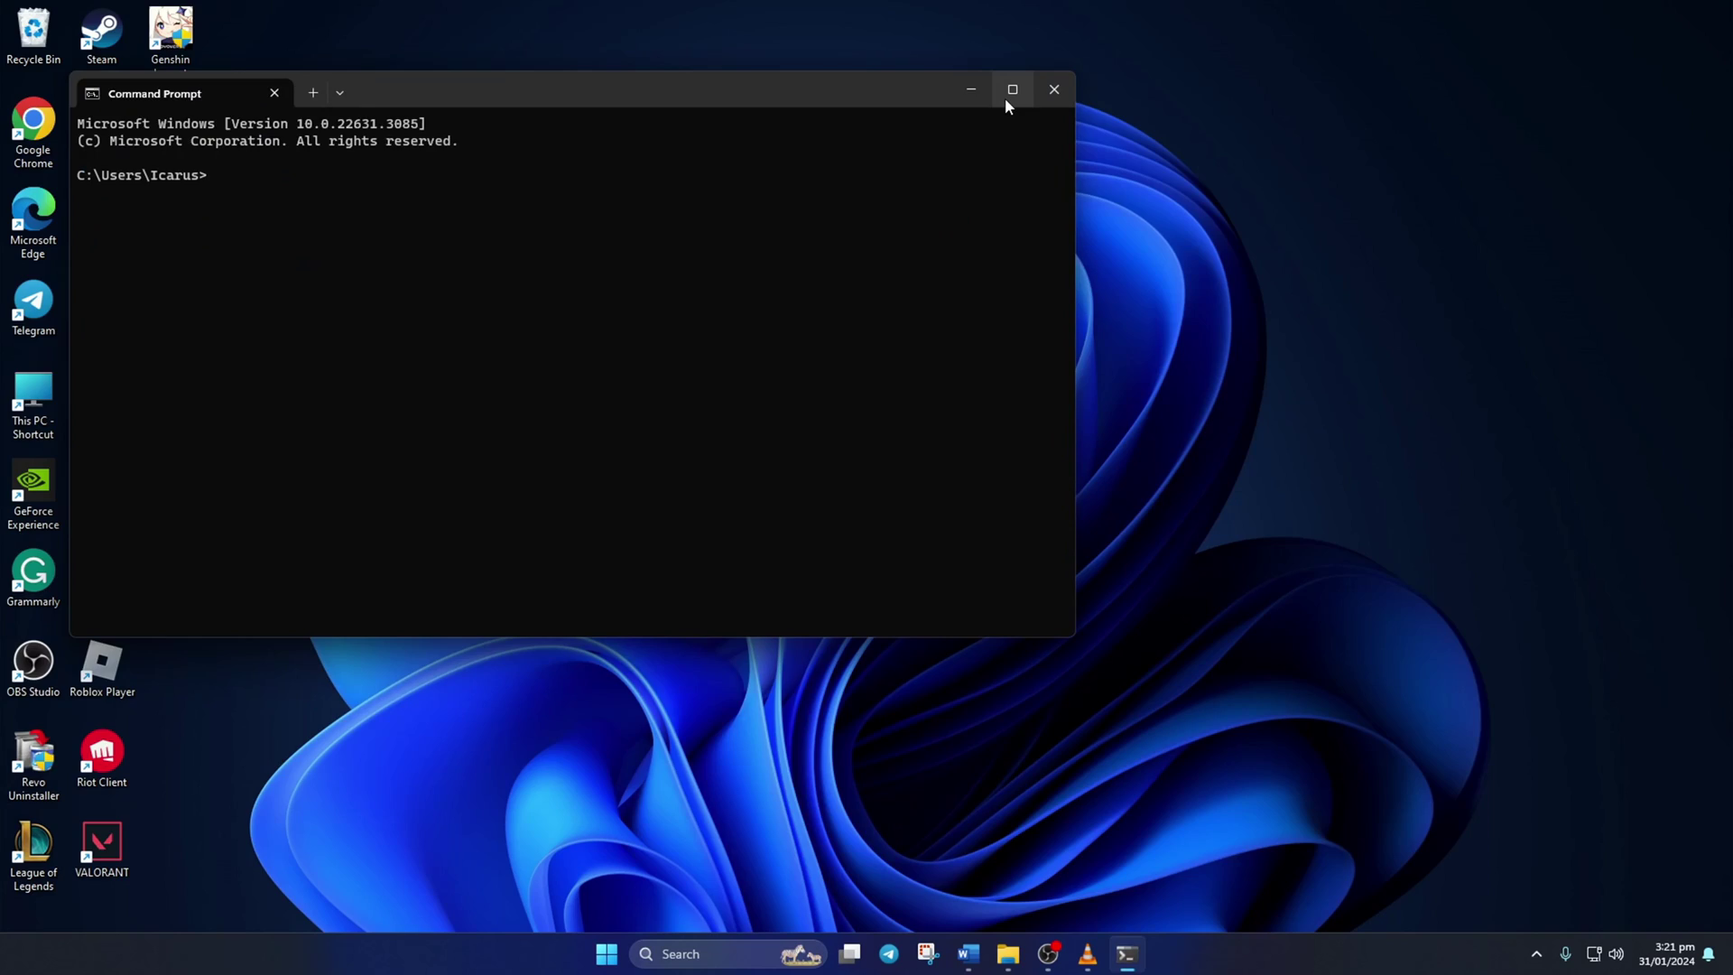
{"action": "left_click", "coordinate": [1005, 94]}
- Ping the DNS server 1.1.1.1 and examine its minimum, maximum and average round-trip times
{"action": "type", "text": "ping "}
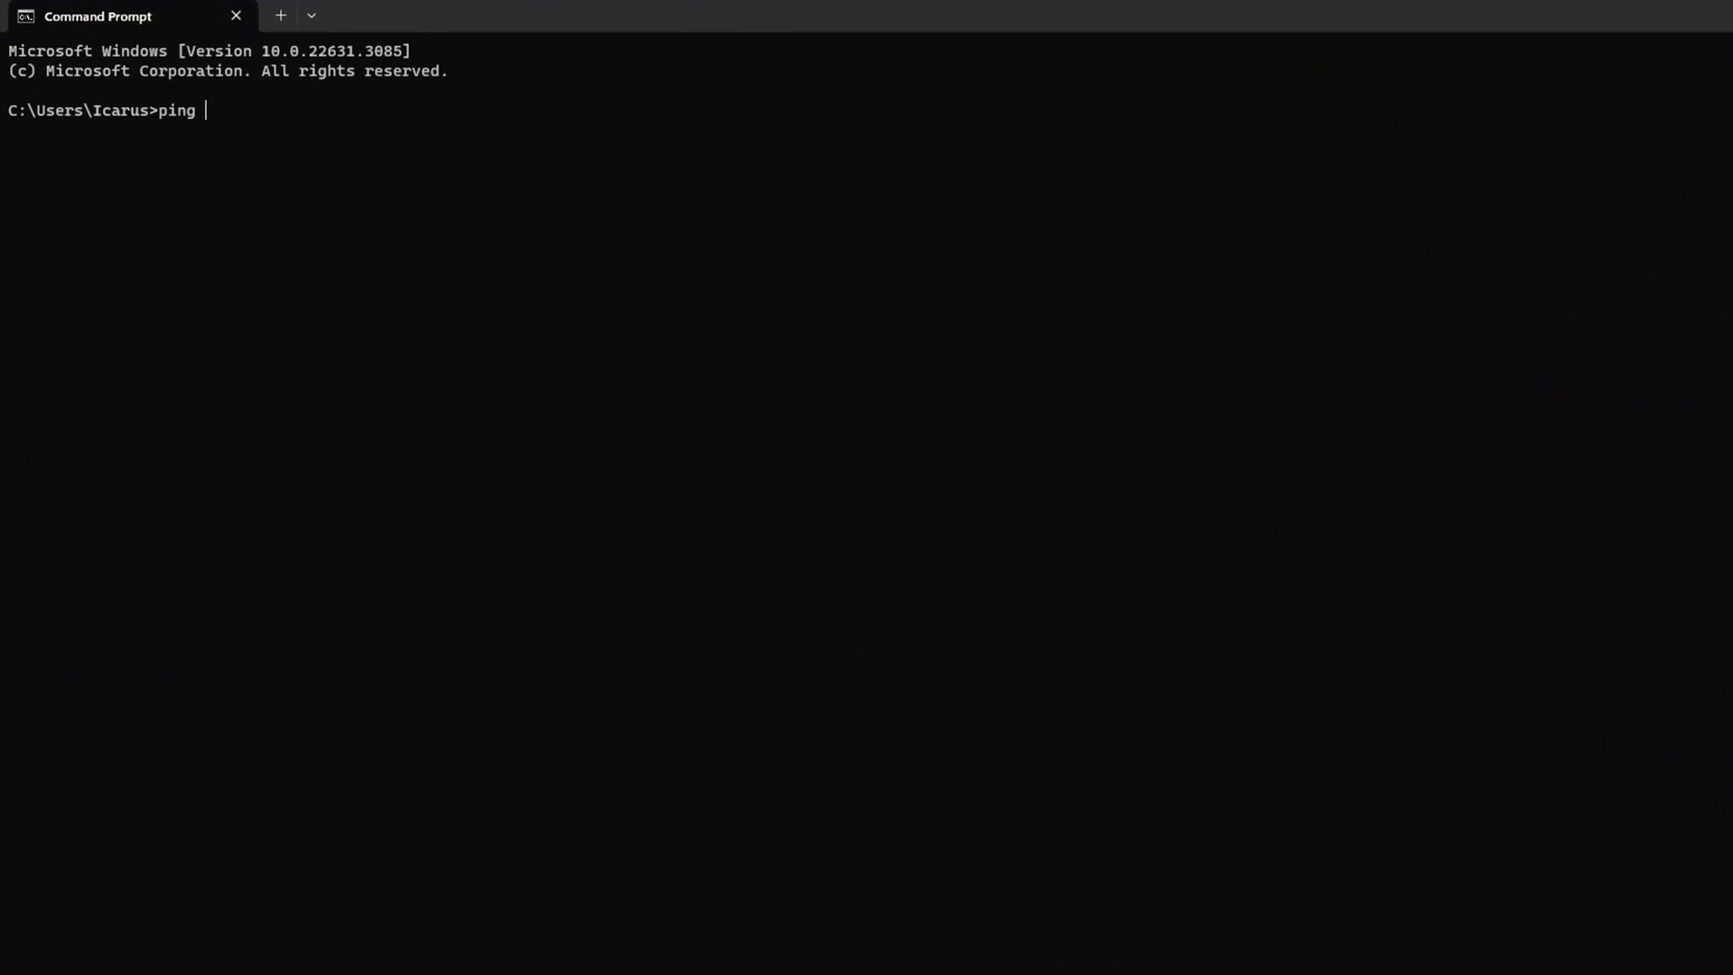
{"action": "type", "text": "1.1.1.1"}
{"action": "key", "text": "Return"}
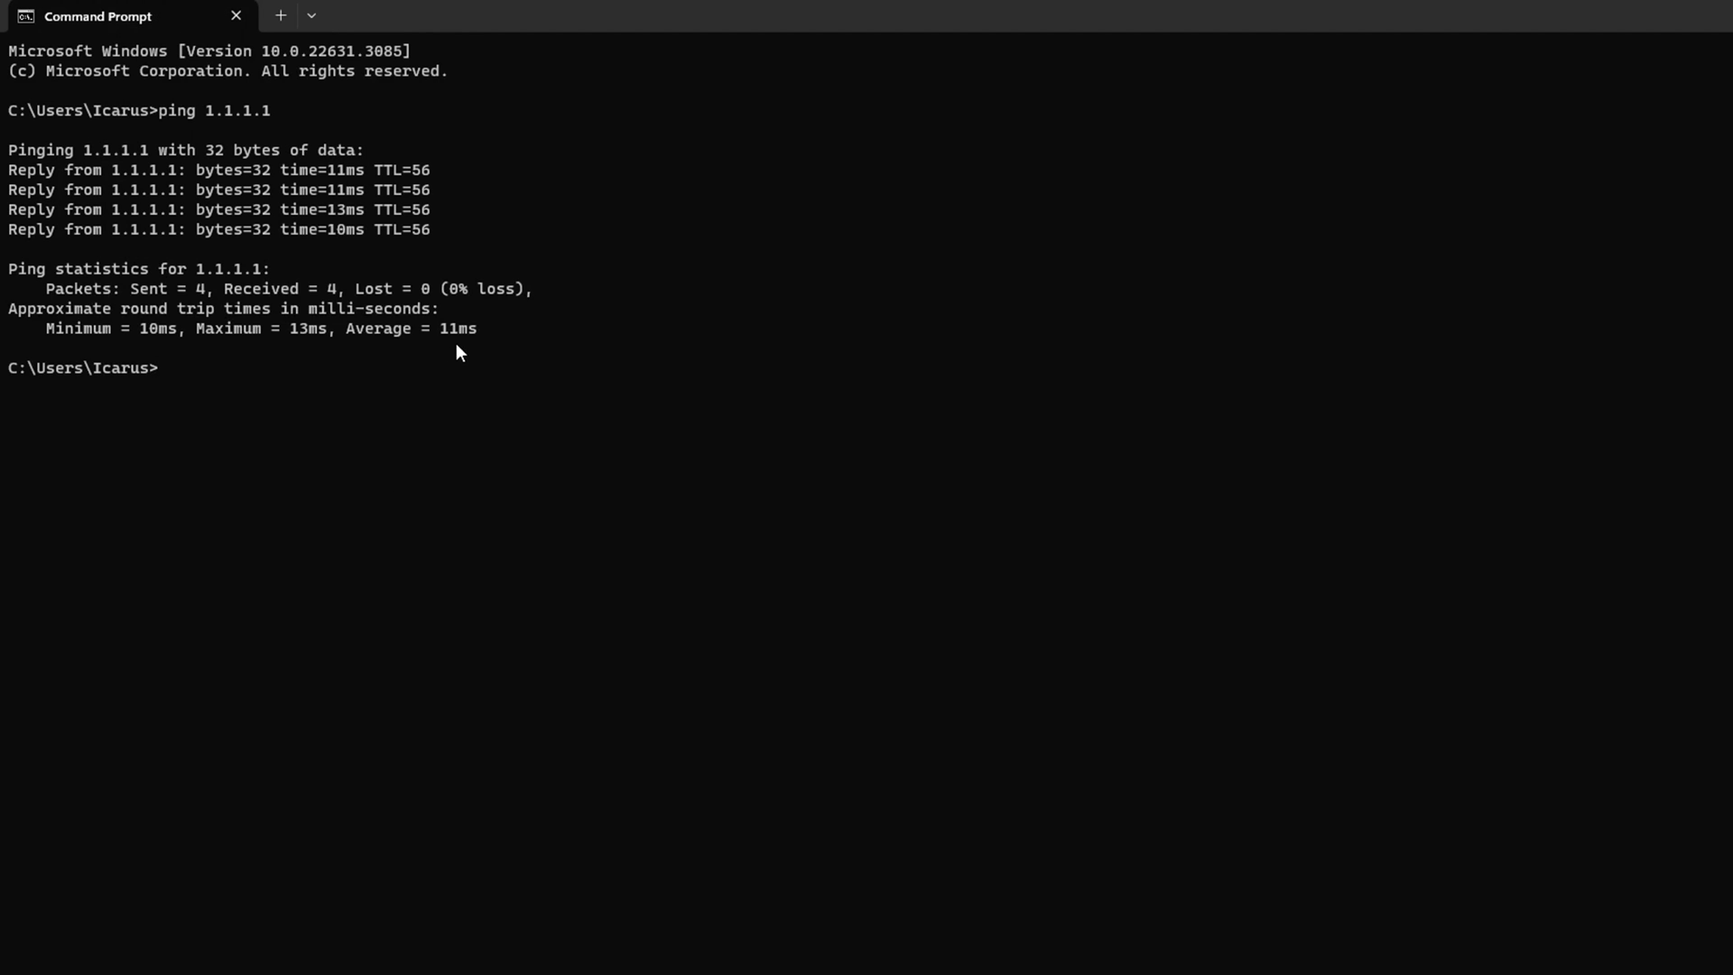
{"action": "left_click_drag", "start_coordinate": [482, 329], "coordinate": [42, 330]}
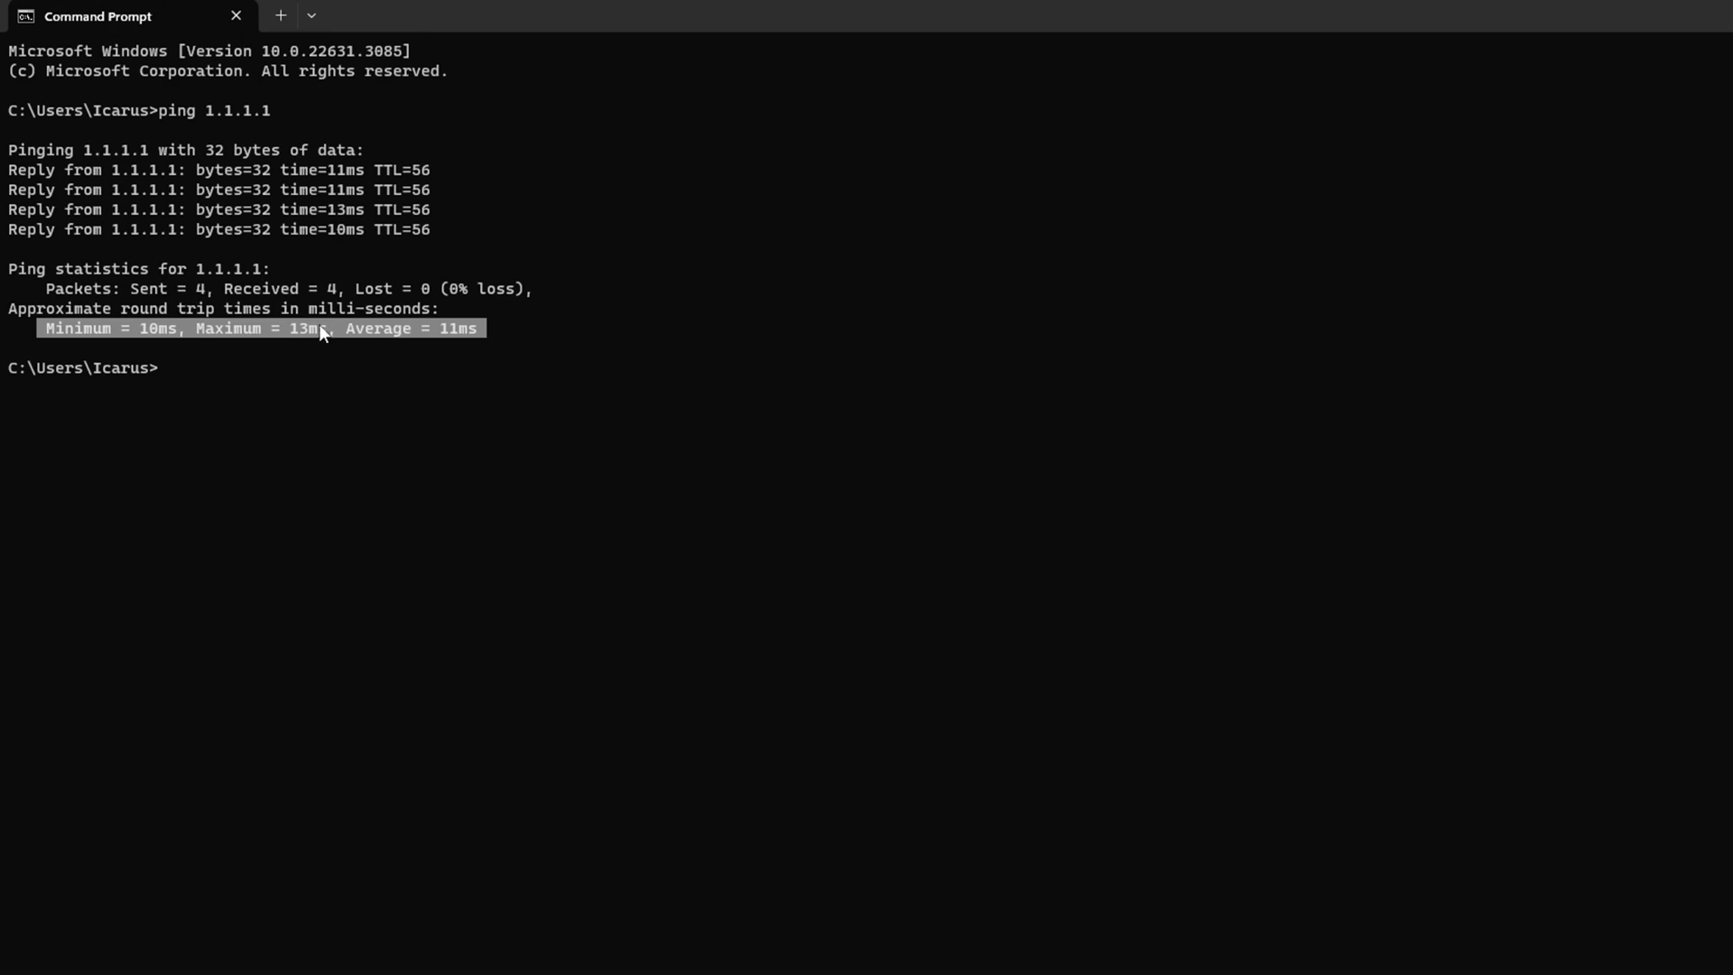
{"action": "left_click", "coordinate": [251, 359]}
- Ping the DNS server 8.8.8.8 and examine its round-trip times for comparison with 1.1.1.1
{"action": "type", "text": "ping "}
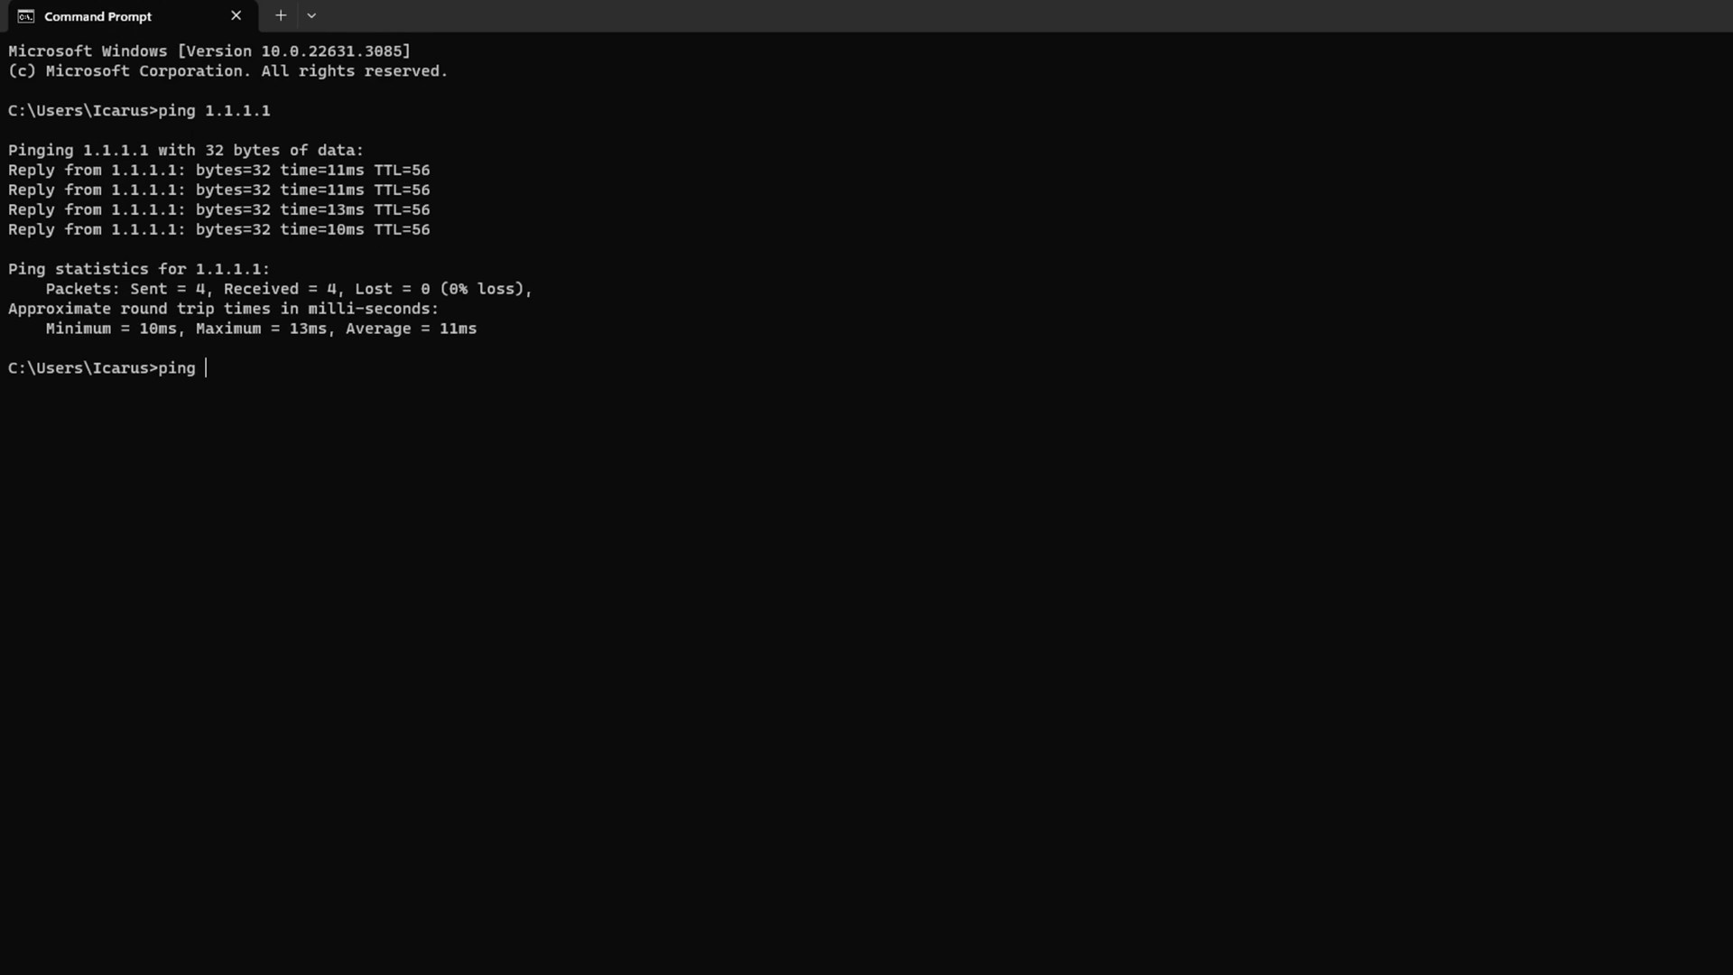
{"action": "type", "text": "8.8.8.8"}
{"action": "key", "text": "Return"}
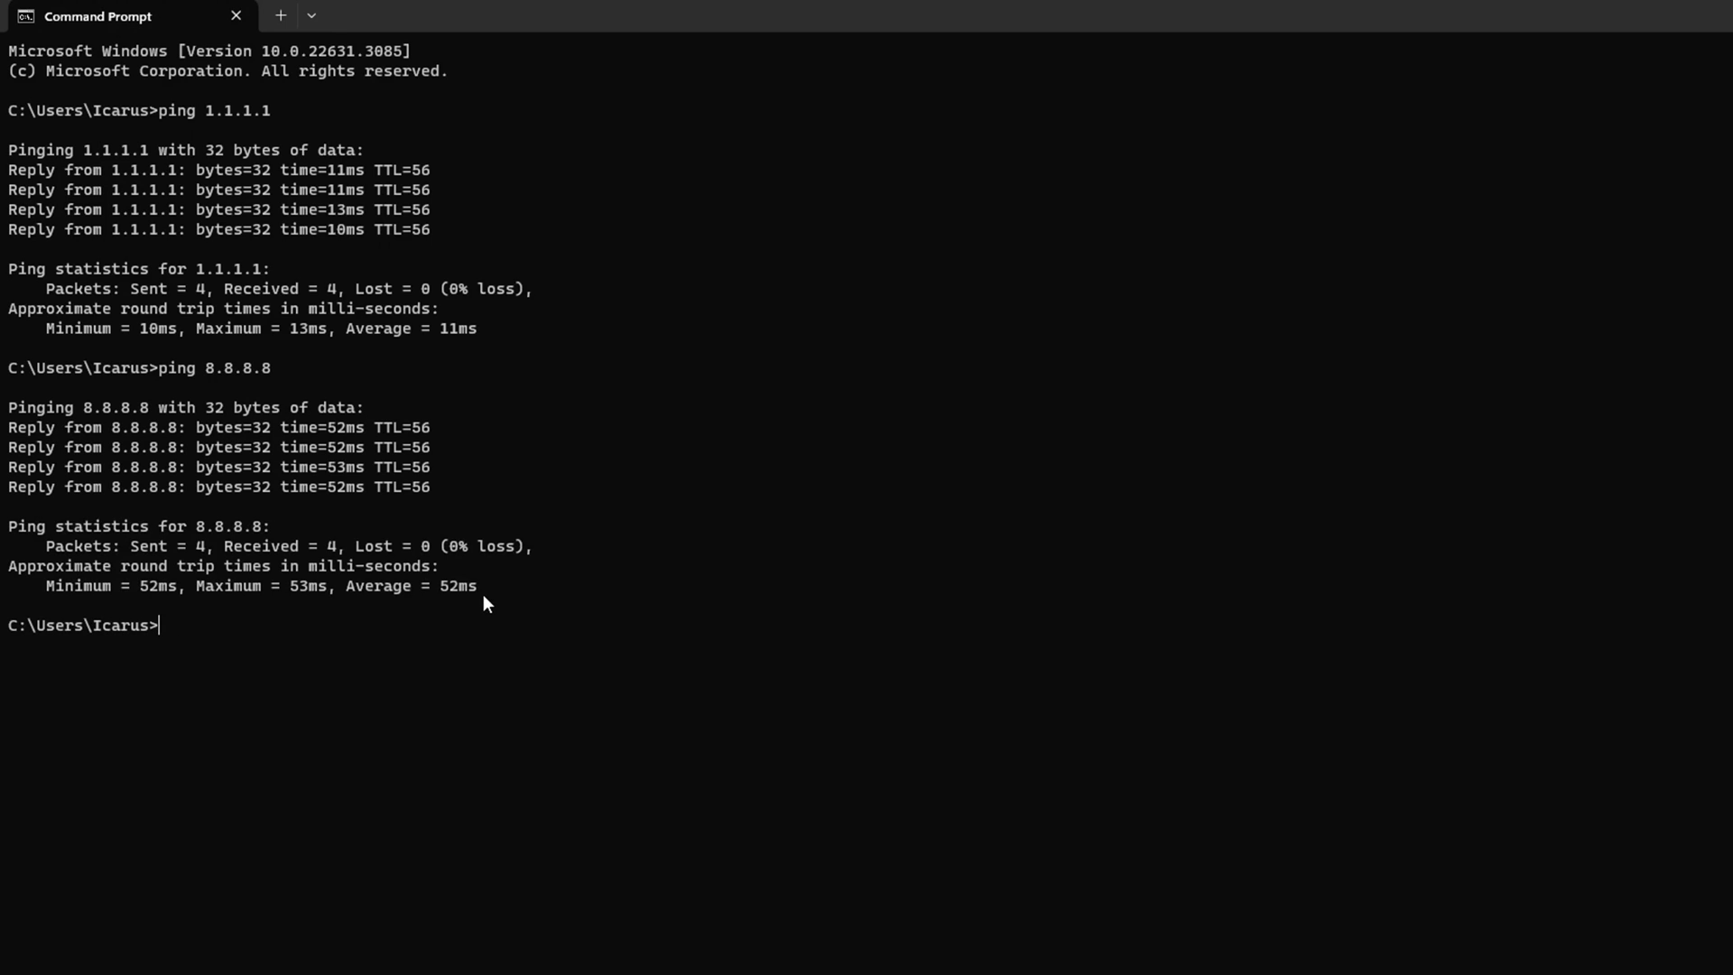
{"action": "left_click_drag", "start_coordinate": [484, 595], "coordinate": [35, 587]}
{"action": "key", "text": "ctrl+c"}
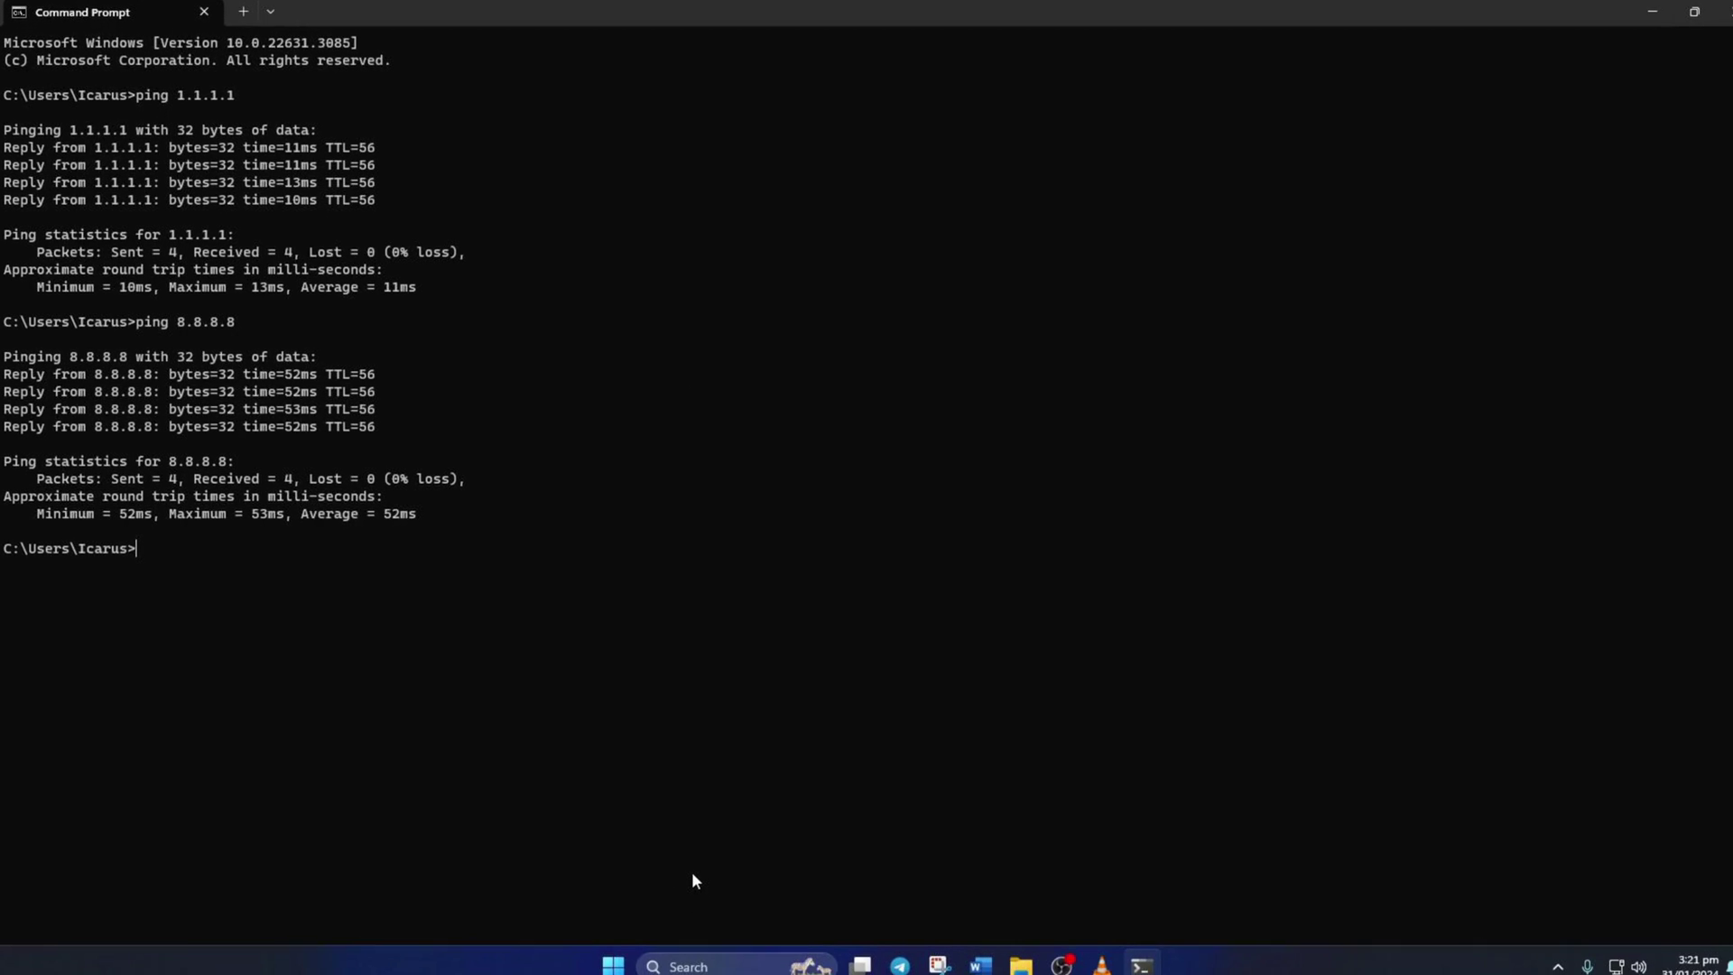
- Switch to Windows Settings and open the Ethernet connection's properties under Network & internet
{"action": "left_click", "coordinate": [613, 964]}
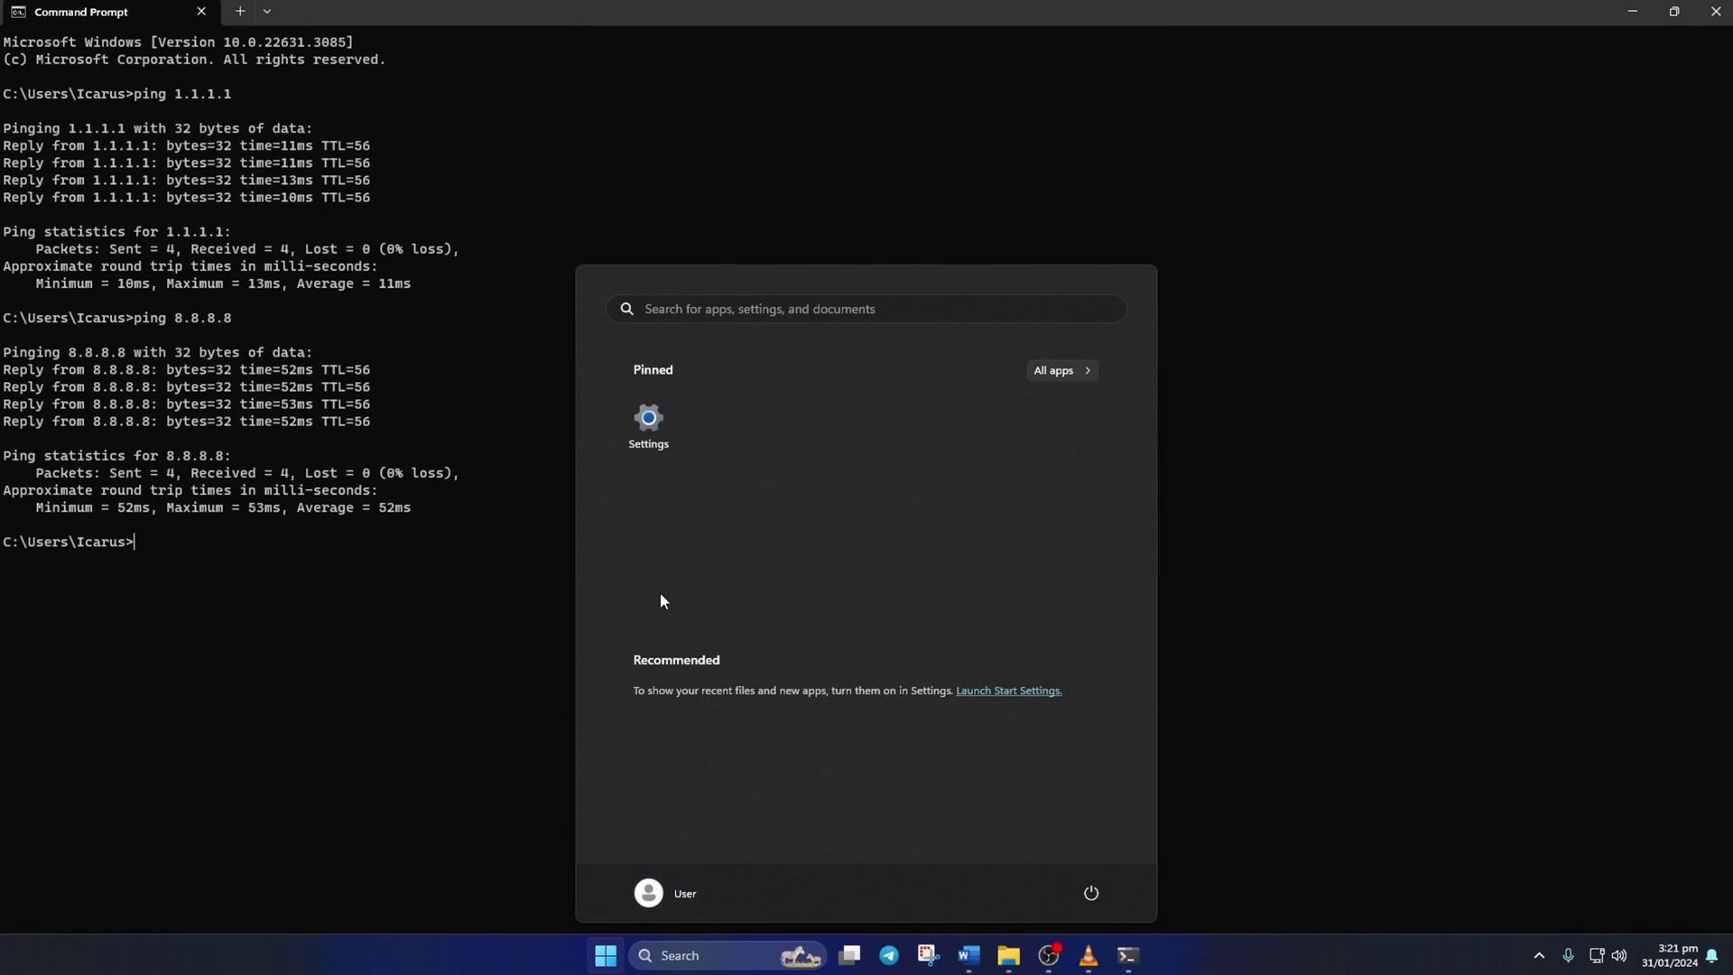
{"action": "left_click", "coordinate": [636, 448]}
{"action": "left_click", "coordinate": [105, 301]}
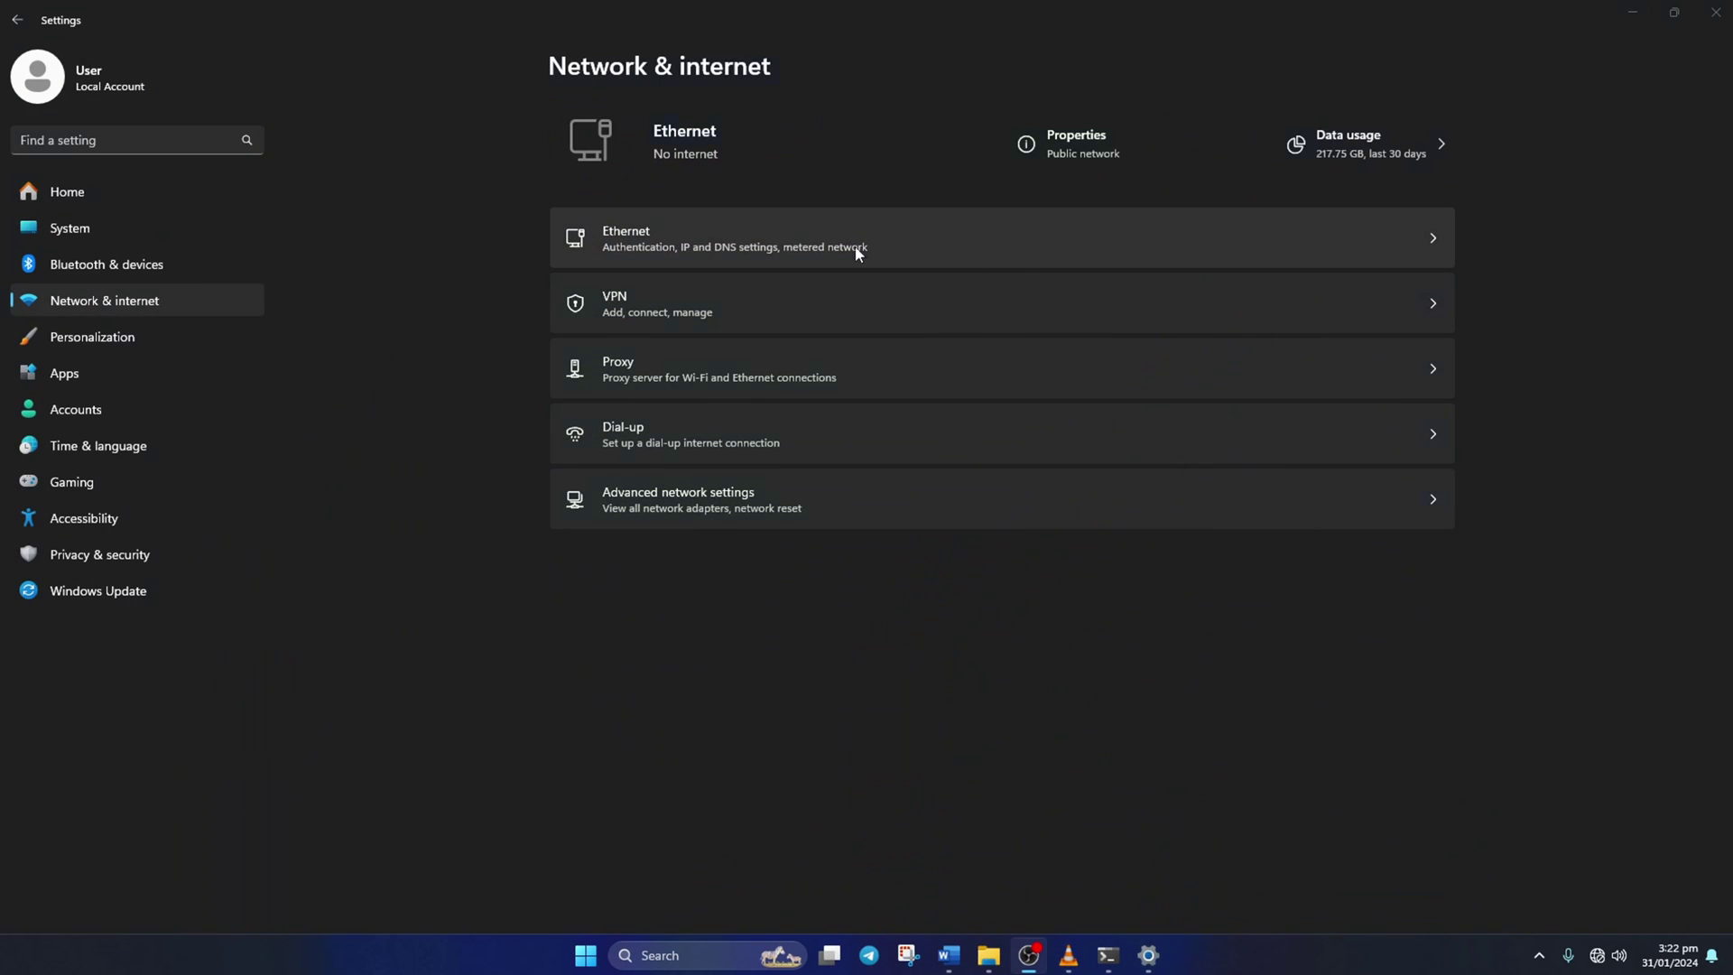
{"action": "left_click", "coordinate": [855, 249]}
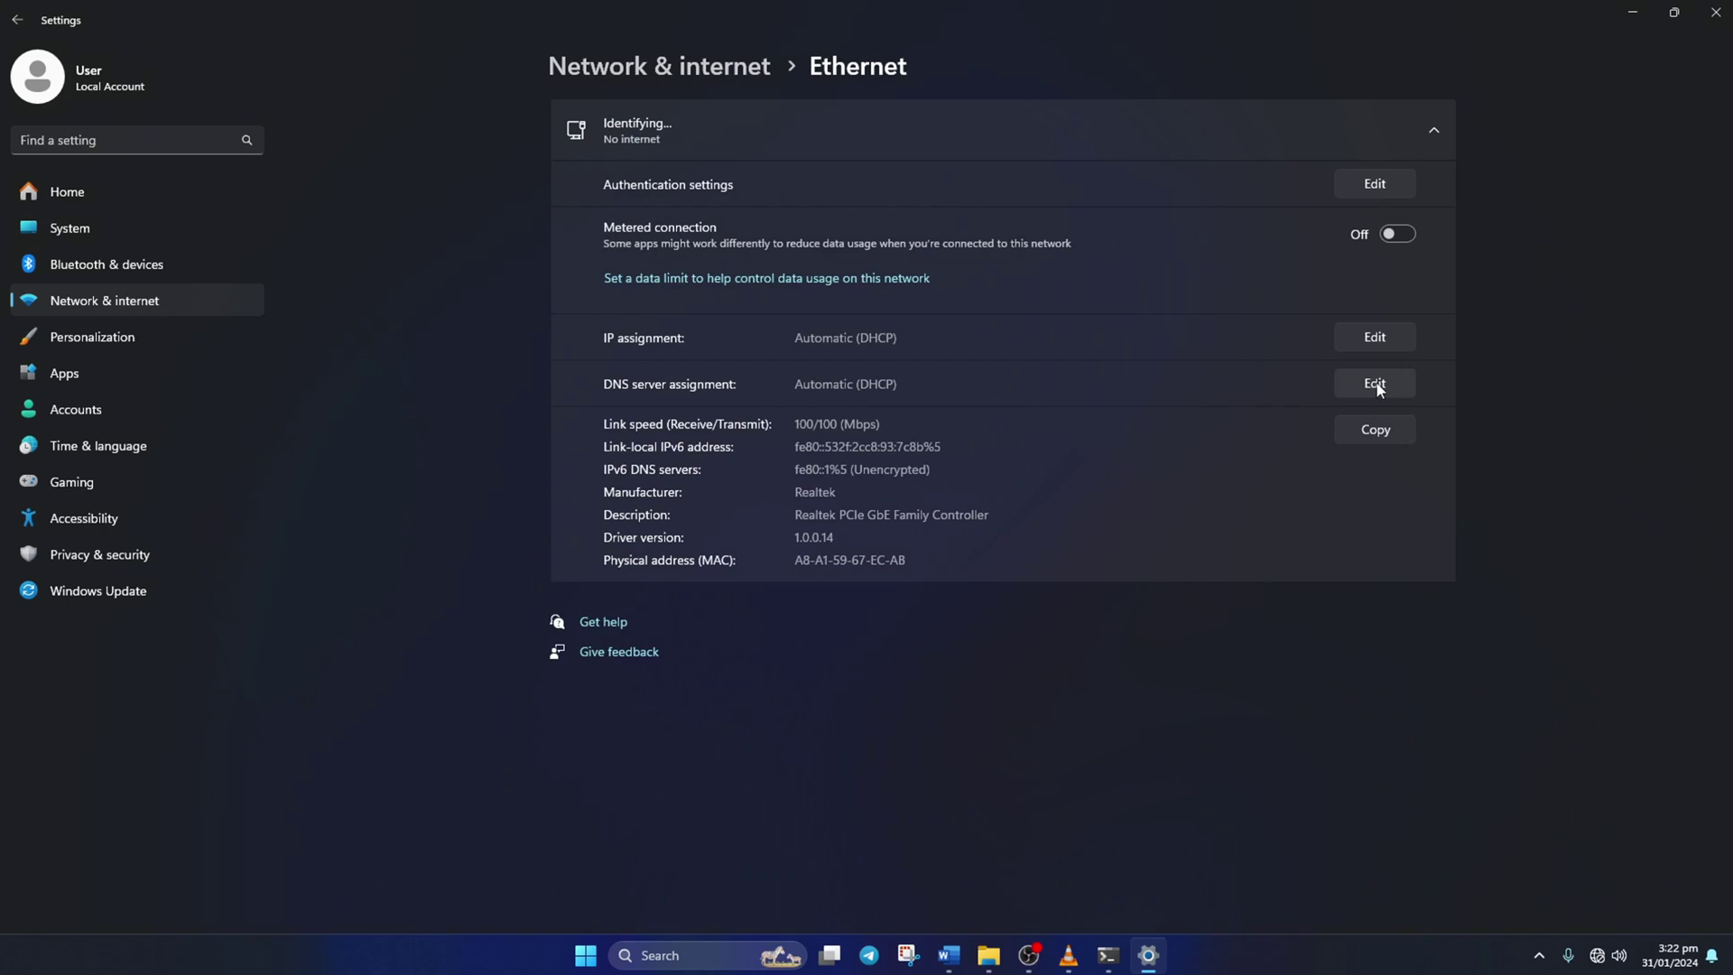
- Change the Ethernet DNS server assignment to Manual and turn on IPv4
{"action": "left_click", "coordinate": [1364, 385]}
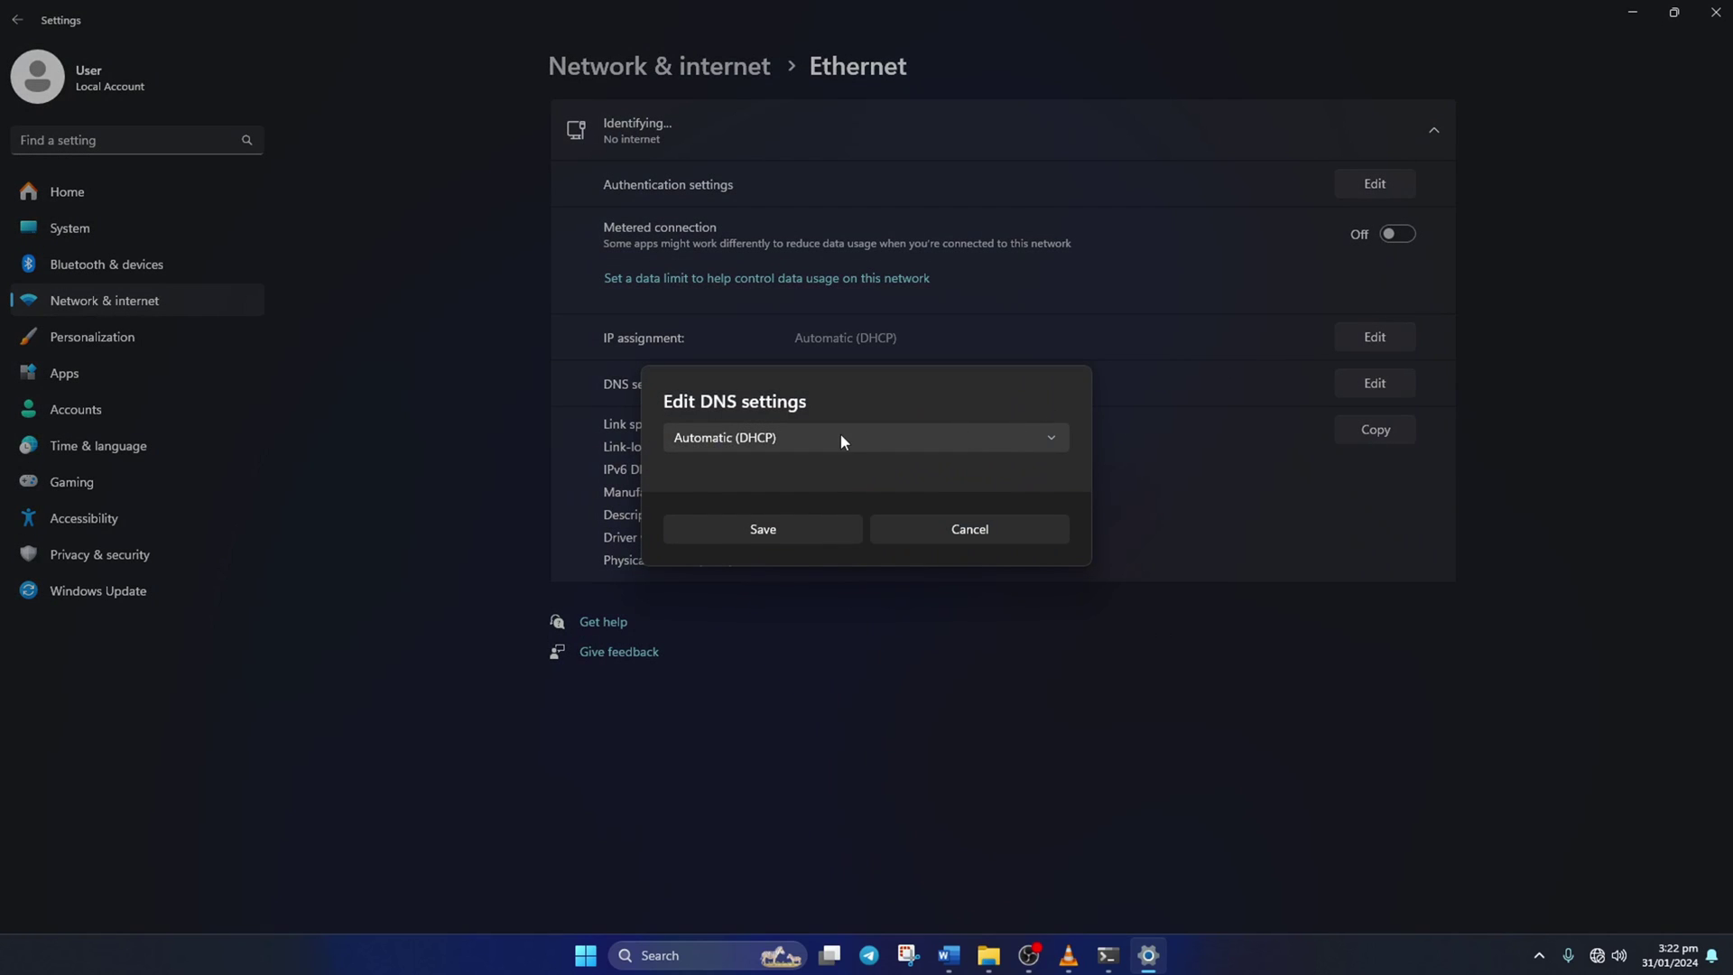
{"action": "left_click", "coordinate": [810, 437]}
{"action": "left_click", "coordinate": [758, 465]}
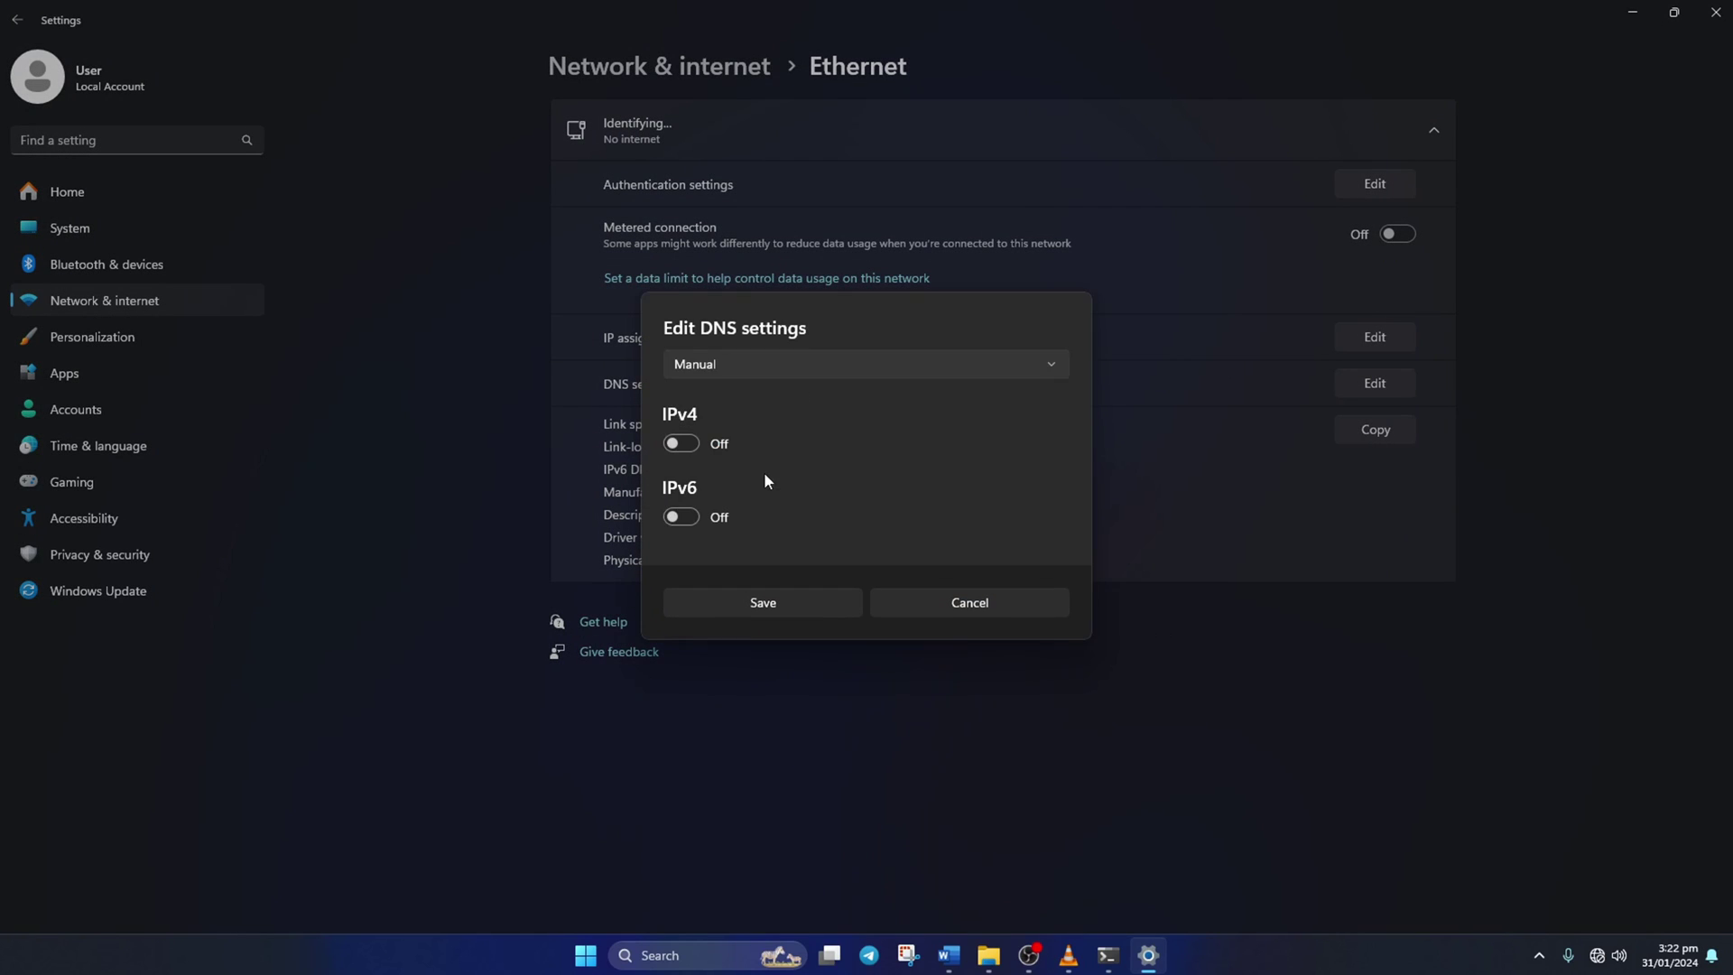
{"action": "left_click", "coordinate": [673, 448]}
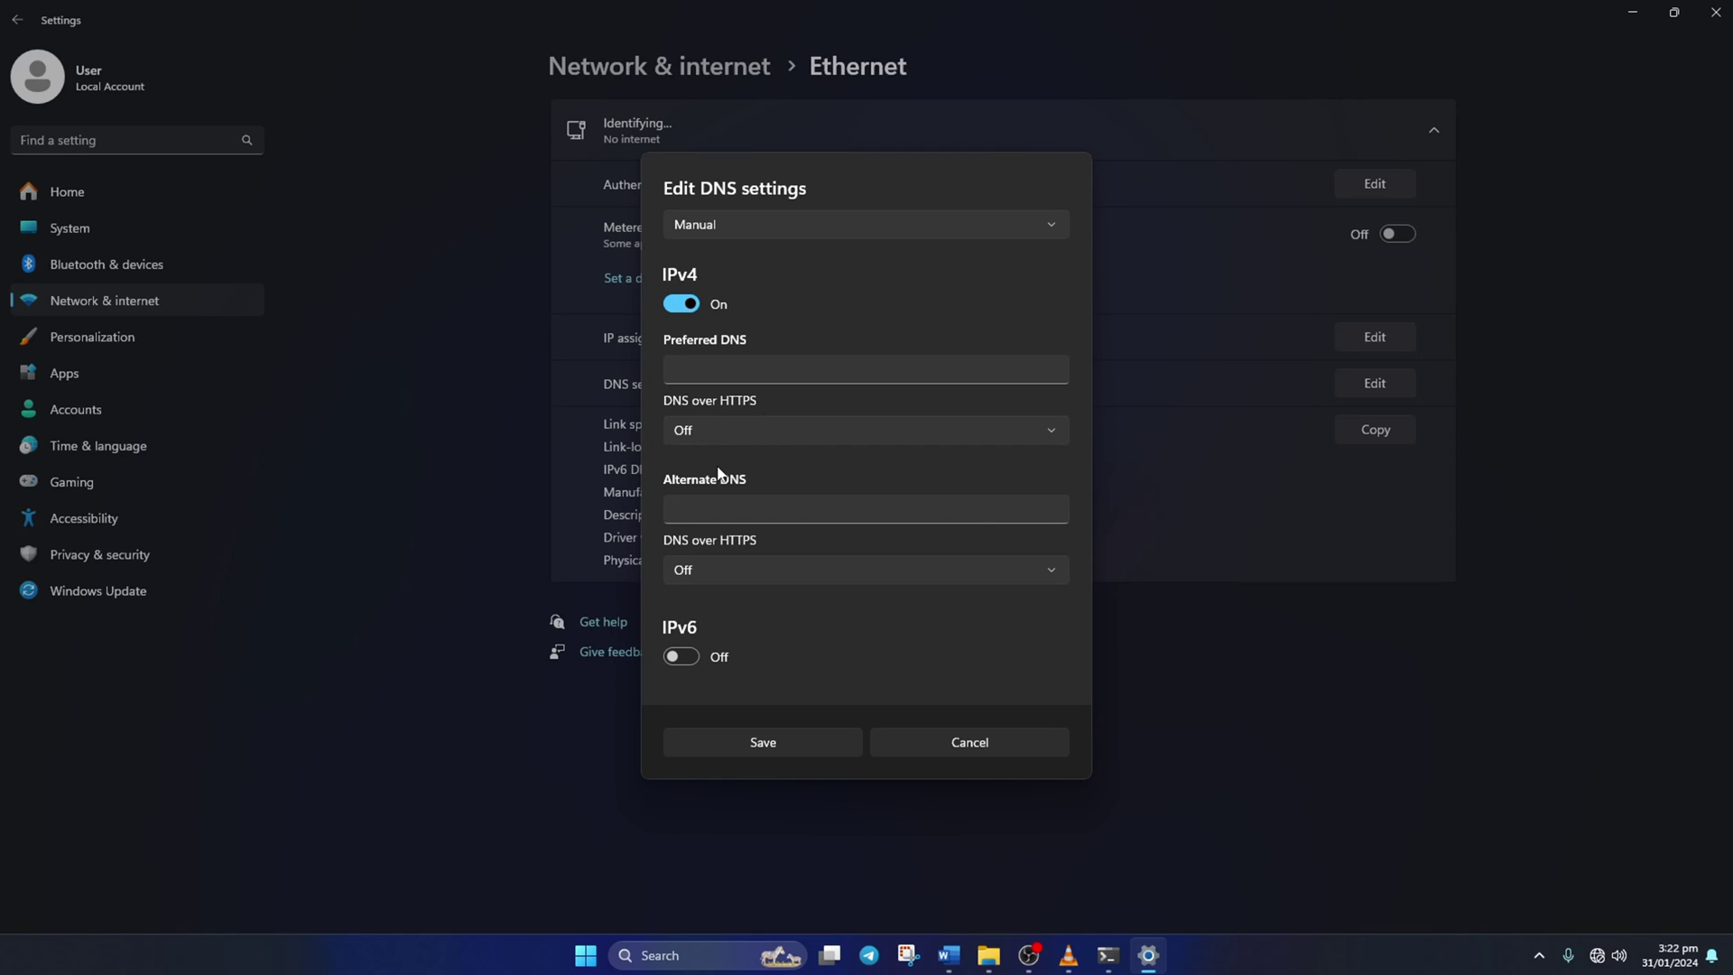
- Enter 1.1.1.1 as the preferred and 1.0.0.1 as the alternate IPv4 DNS server for Ethernet
{"action": "left_click", "coordinate": [772, 367]}
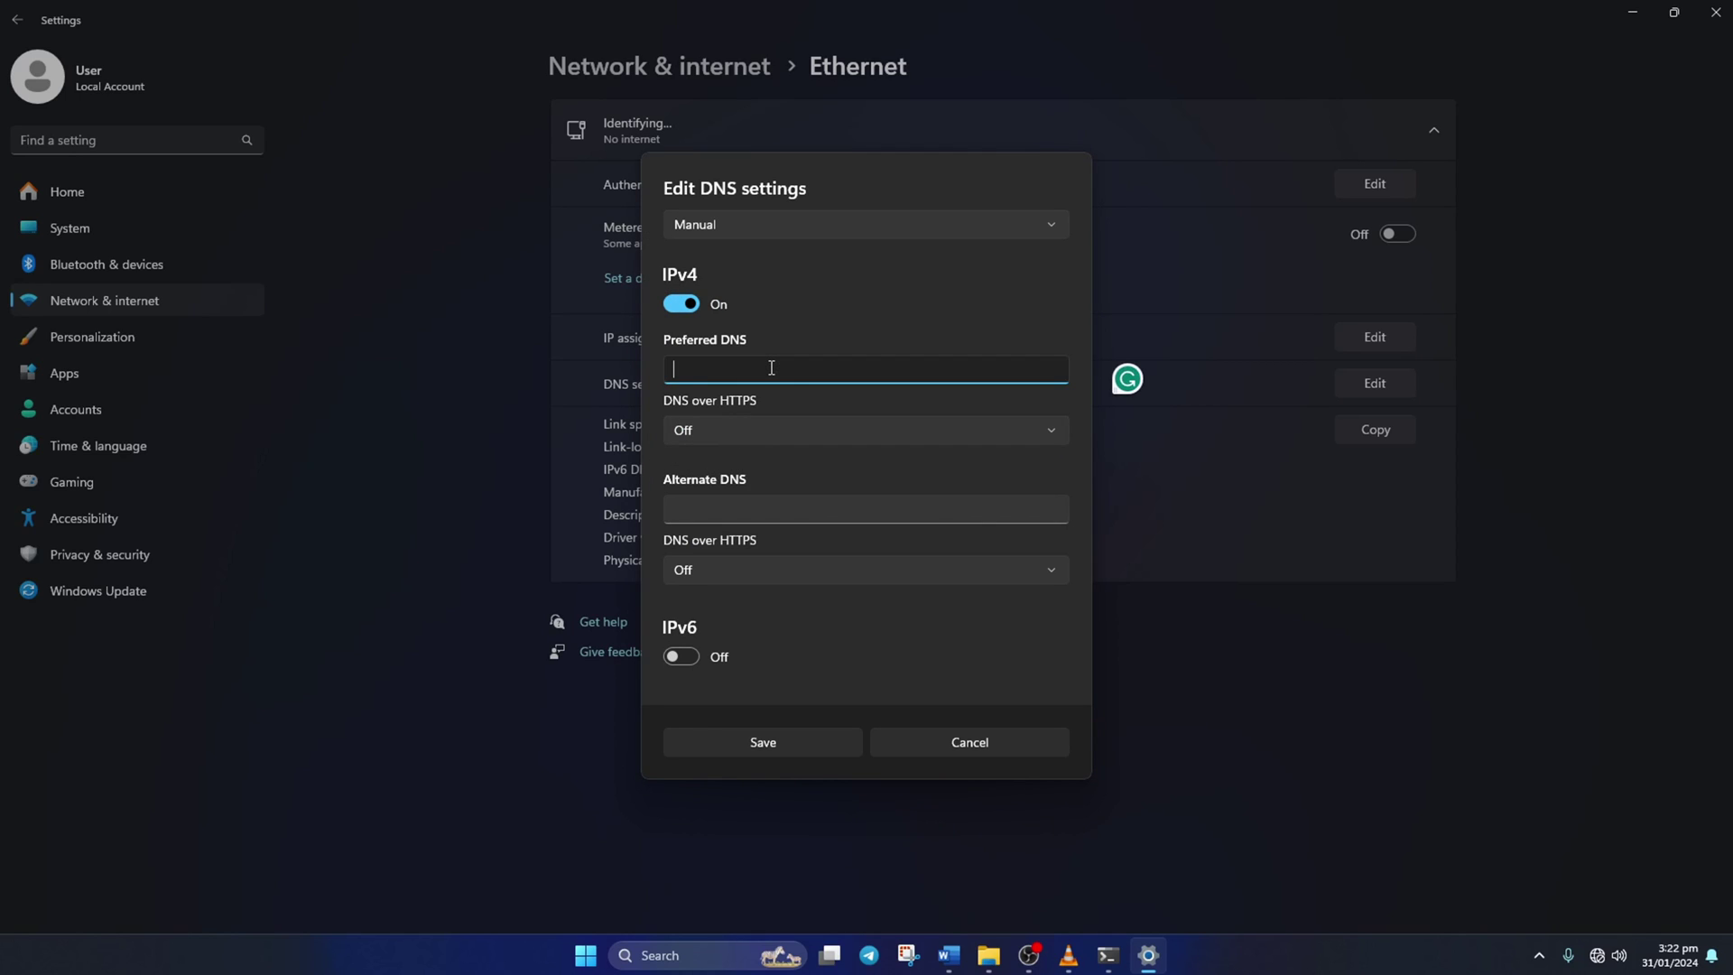
{"action": "type", "text": "1.1.1.1"}
{"action": "left_click", "coordinate": [703, 508]}
{"action": "type", "text": "1.0.0."}
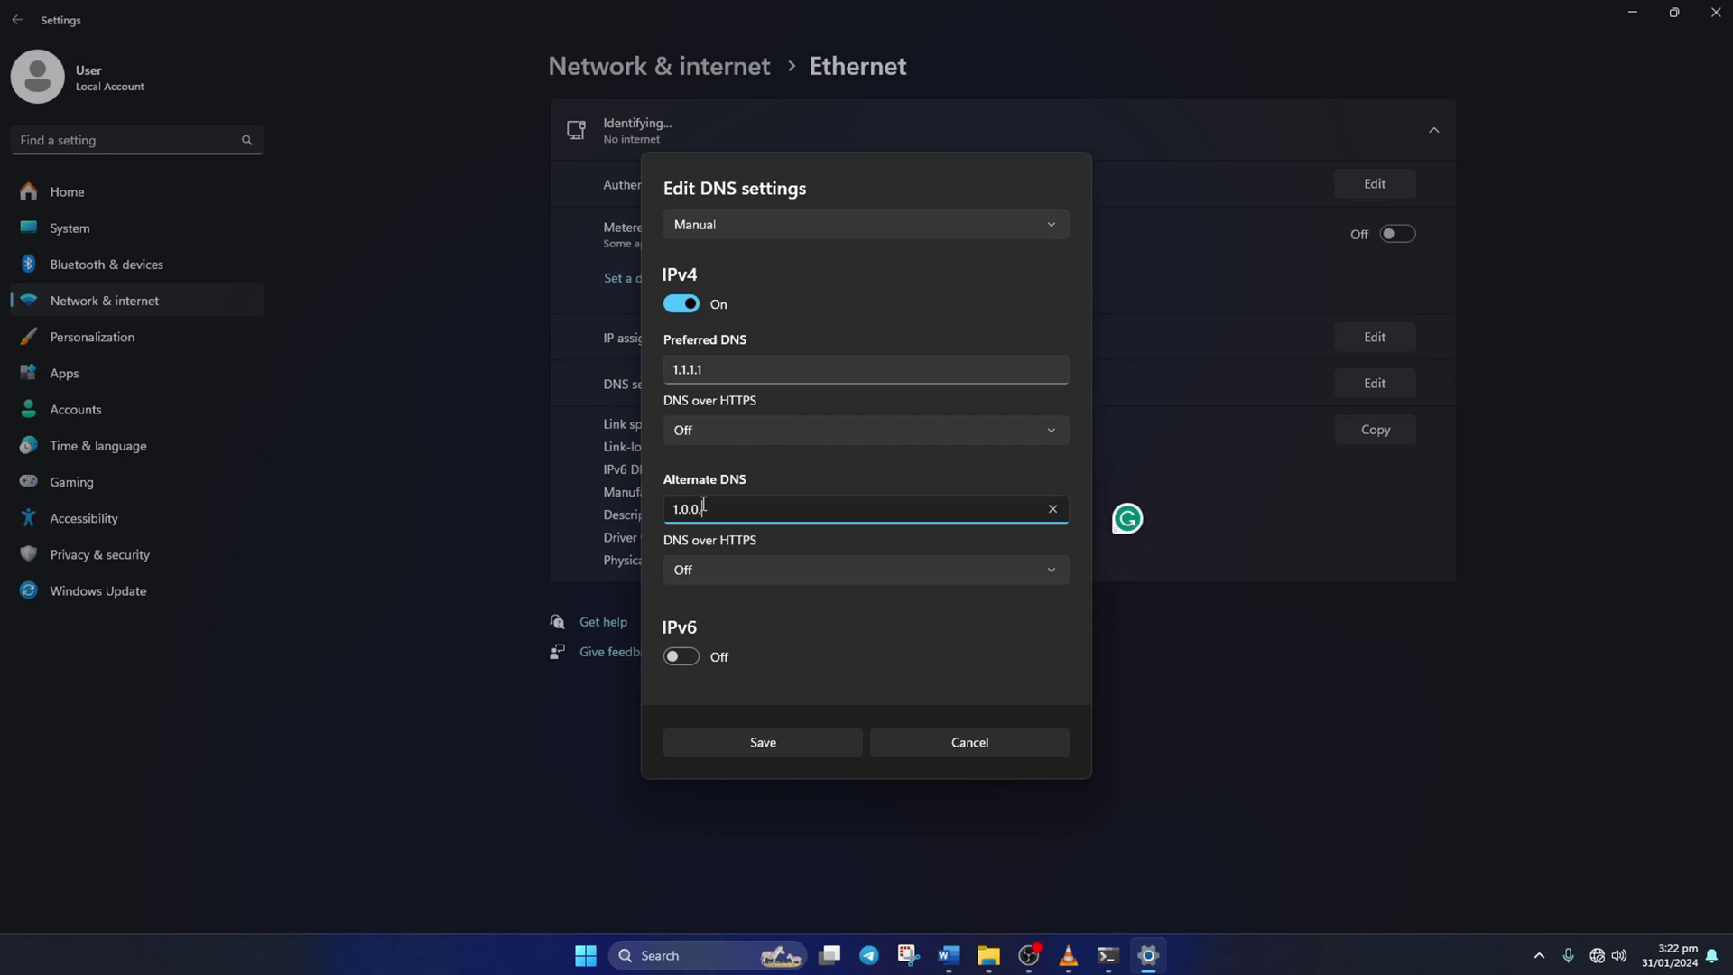
{"action": "type", "text": "1"}
- Set the IPv4 DNS servers to 8.8.8.8 preferred and 8.8.4.4 alternate, save them, and close the open windows
{"action": "left_click", "coordinate": [733, 364]}
{"action": "double_click", "coordinate": [733, 363]}
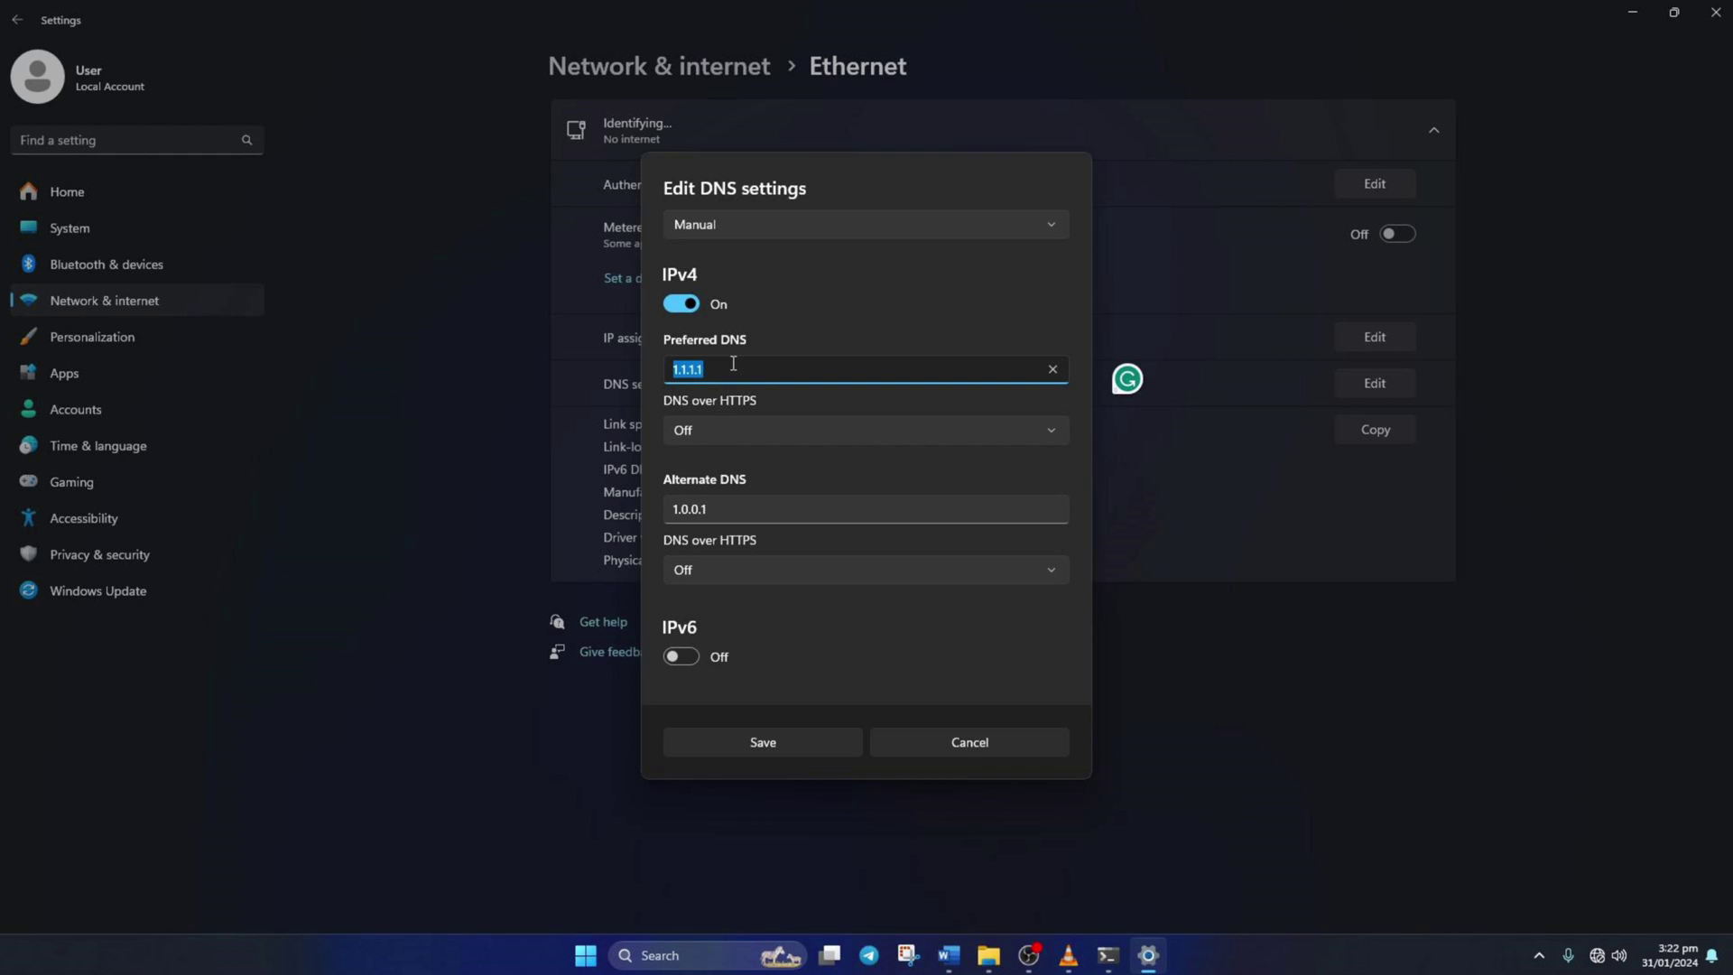
{"action": "type", "text": "8.8.8.8"}
{"action": "double_click", "coordinate": [727, 509]}
{"action": "type", "text": "8.8"}
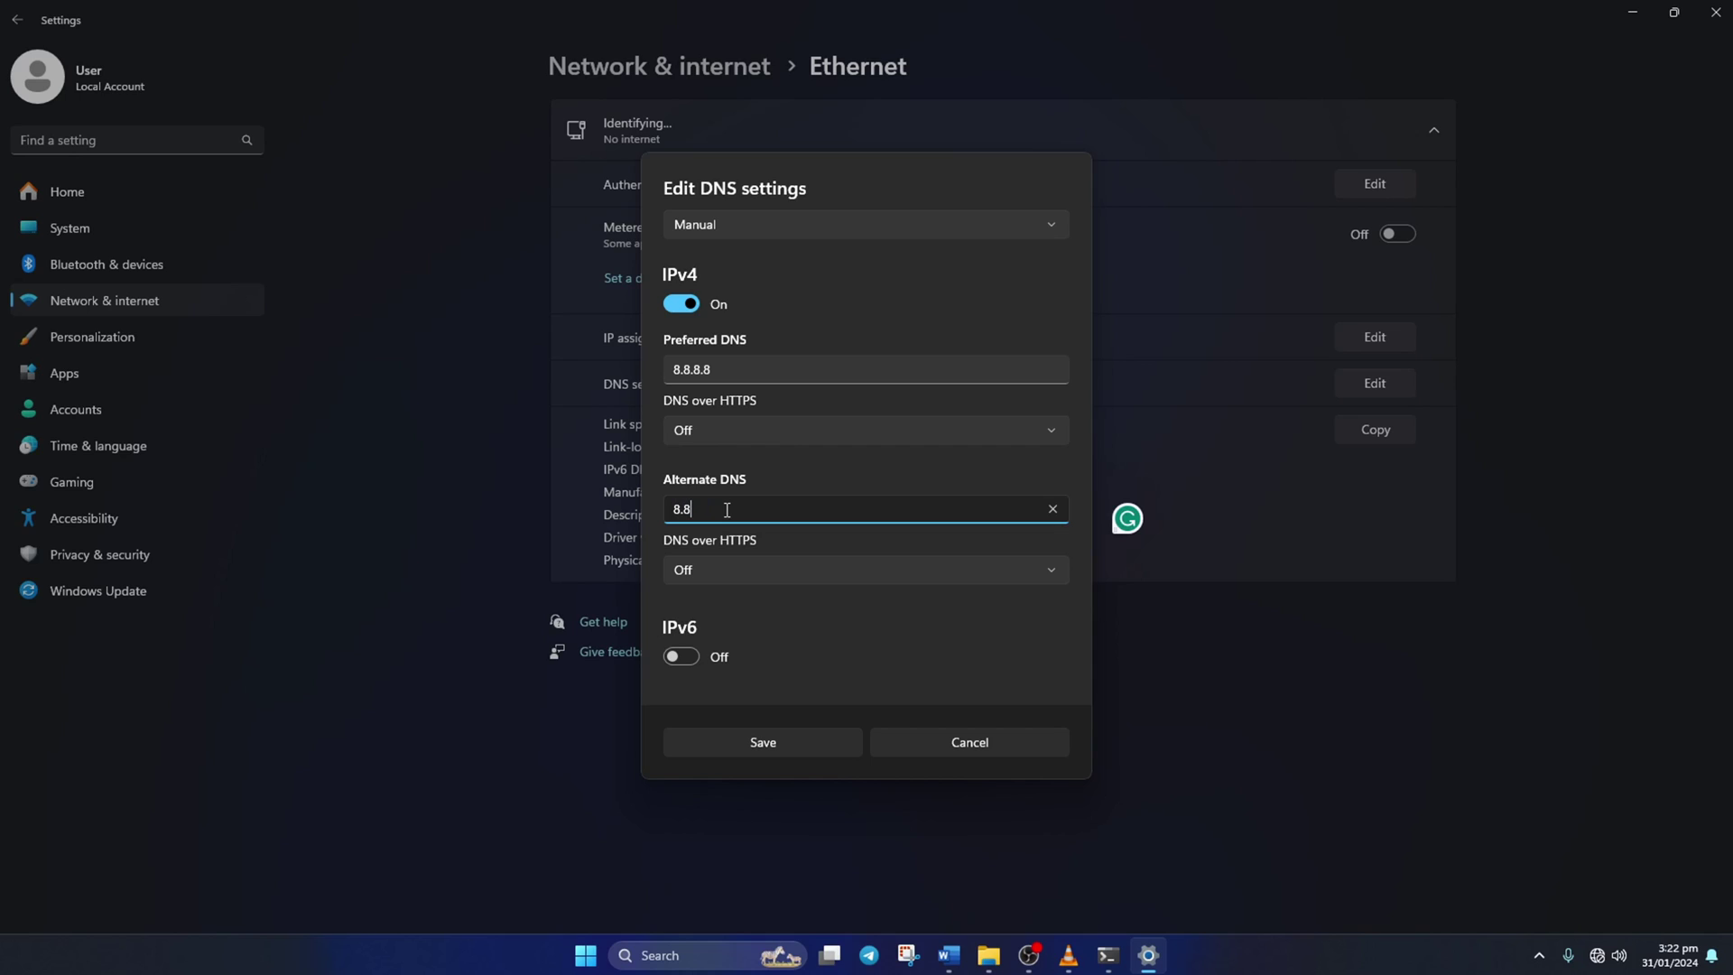
{"action": "type", "text": ".4.4"}
{"action": "left_click", "coordinate": [754, 745]}
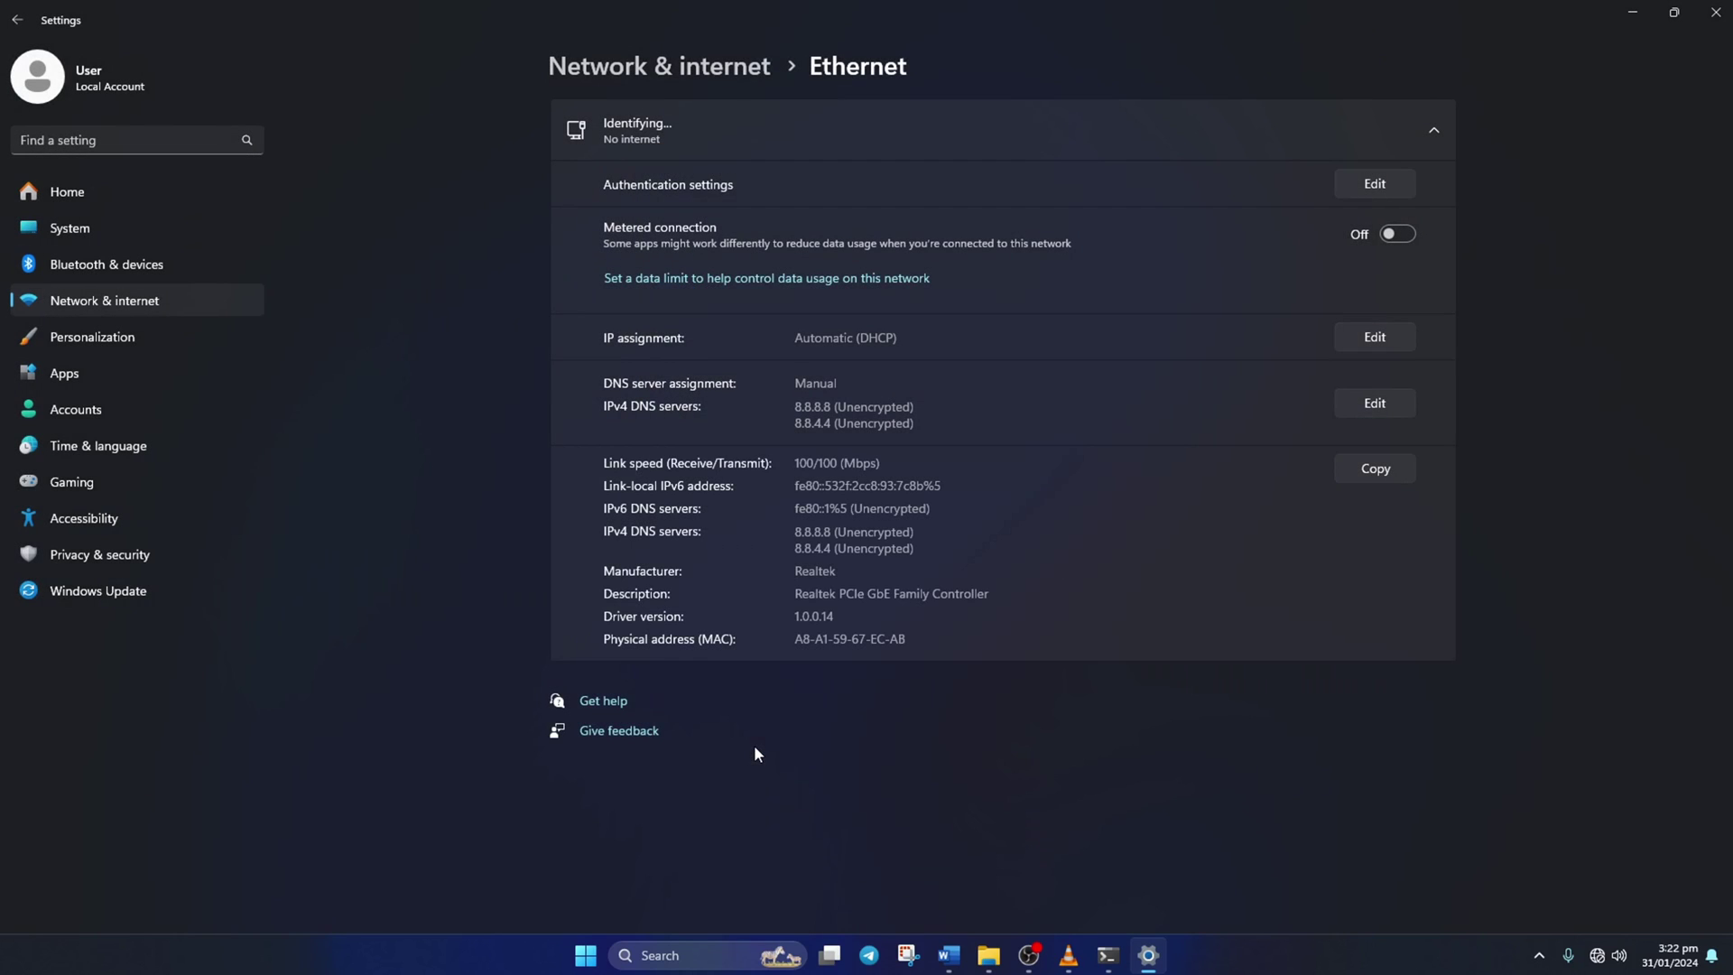
{"action": "left_click", "coordinate": [1716, 11]}
{"action": "left_click", "coordinate": [1716, 9]}
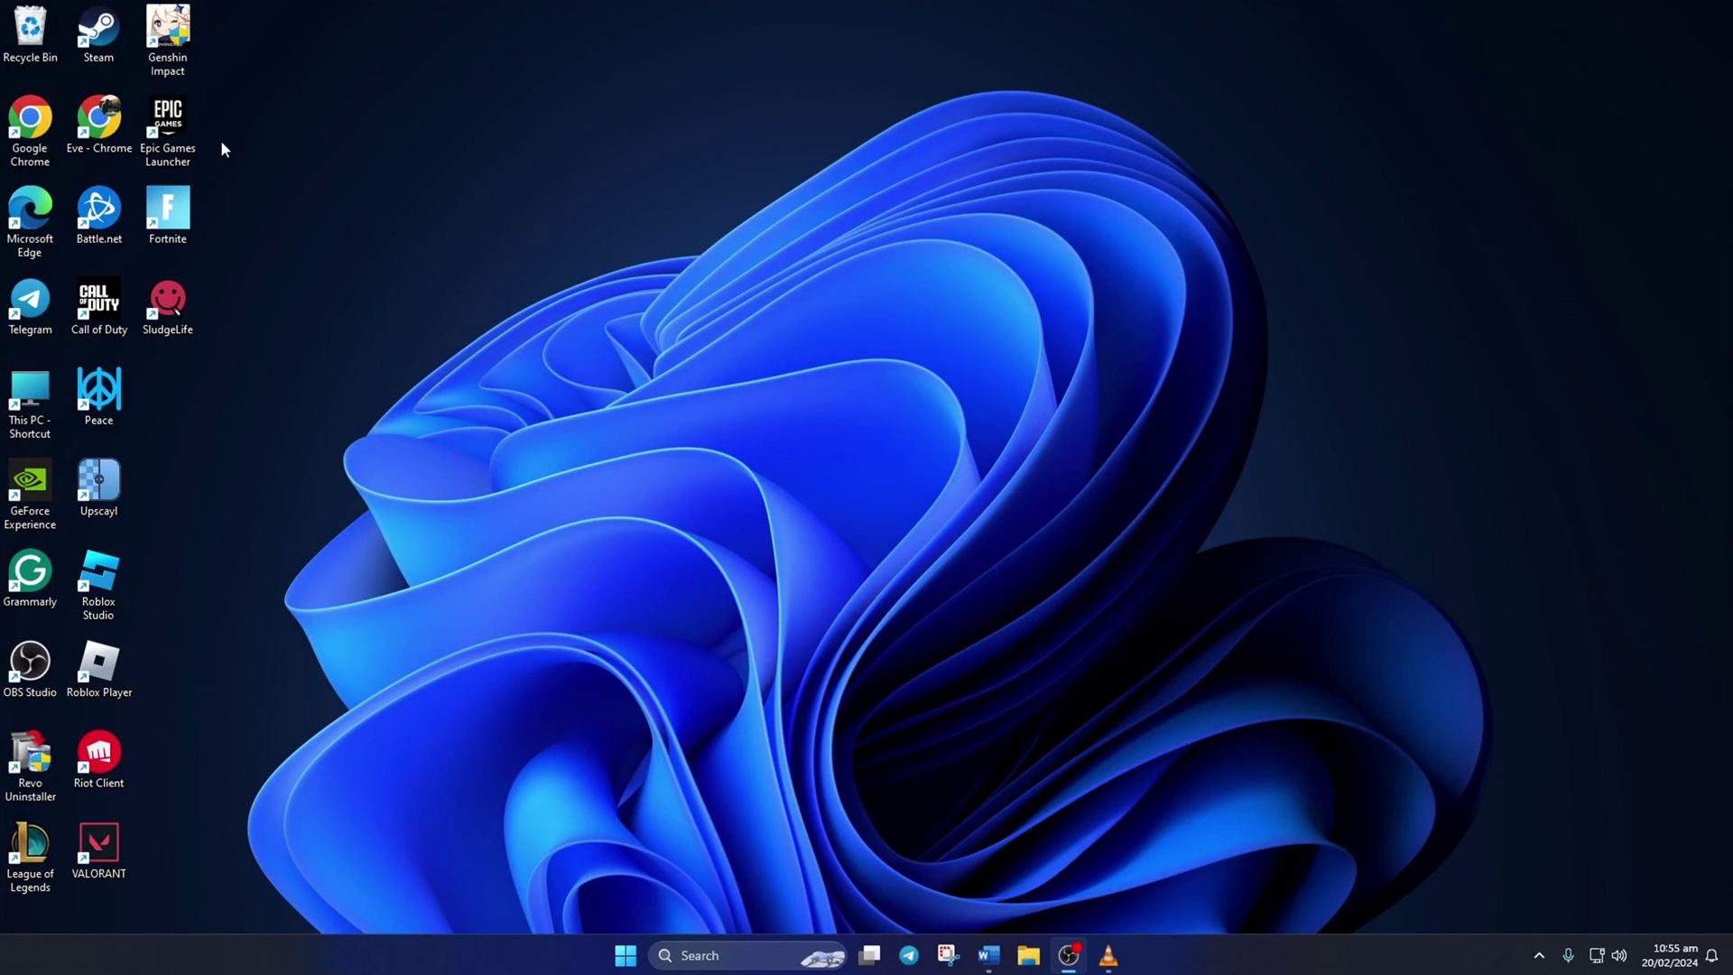
- Switch to the Epic Games Launcher, view Fortnite's management options in the library, and close them
{"action": "double_click", "coordinate": [171, 127]}
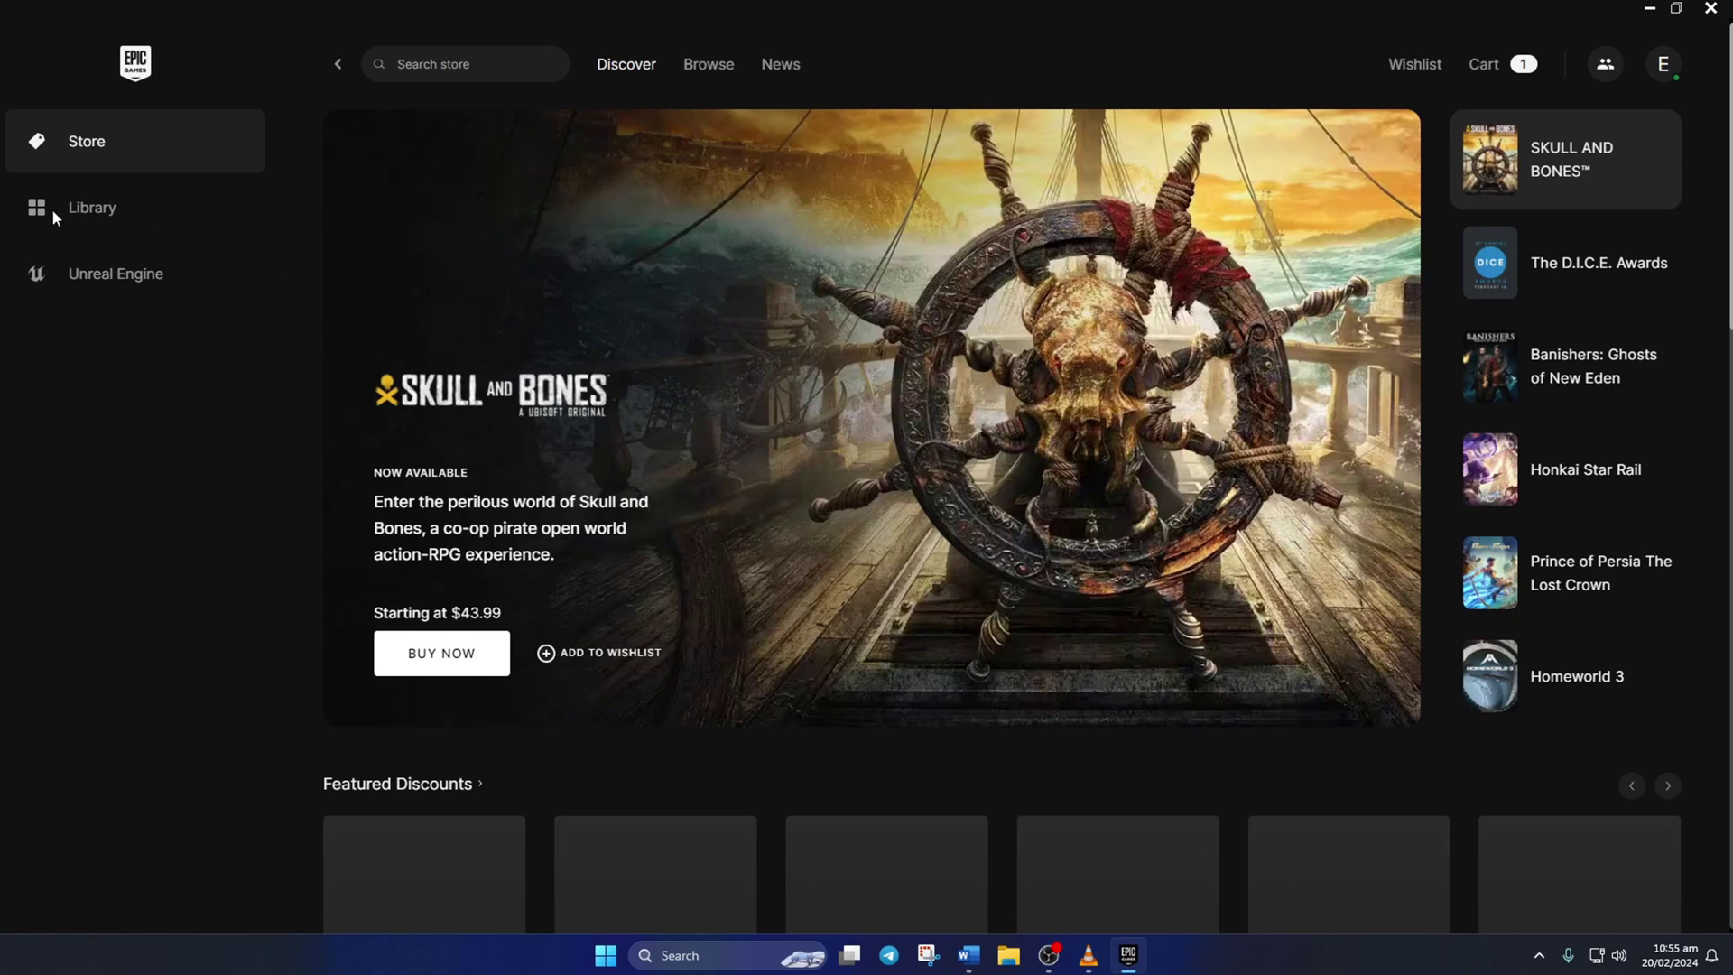
{"action": "left_click", "coordinate": [122, 217]}
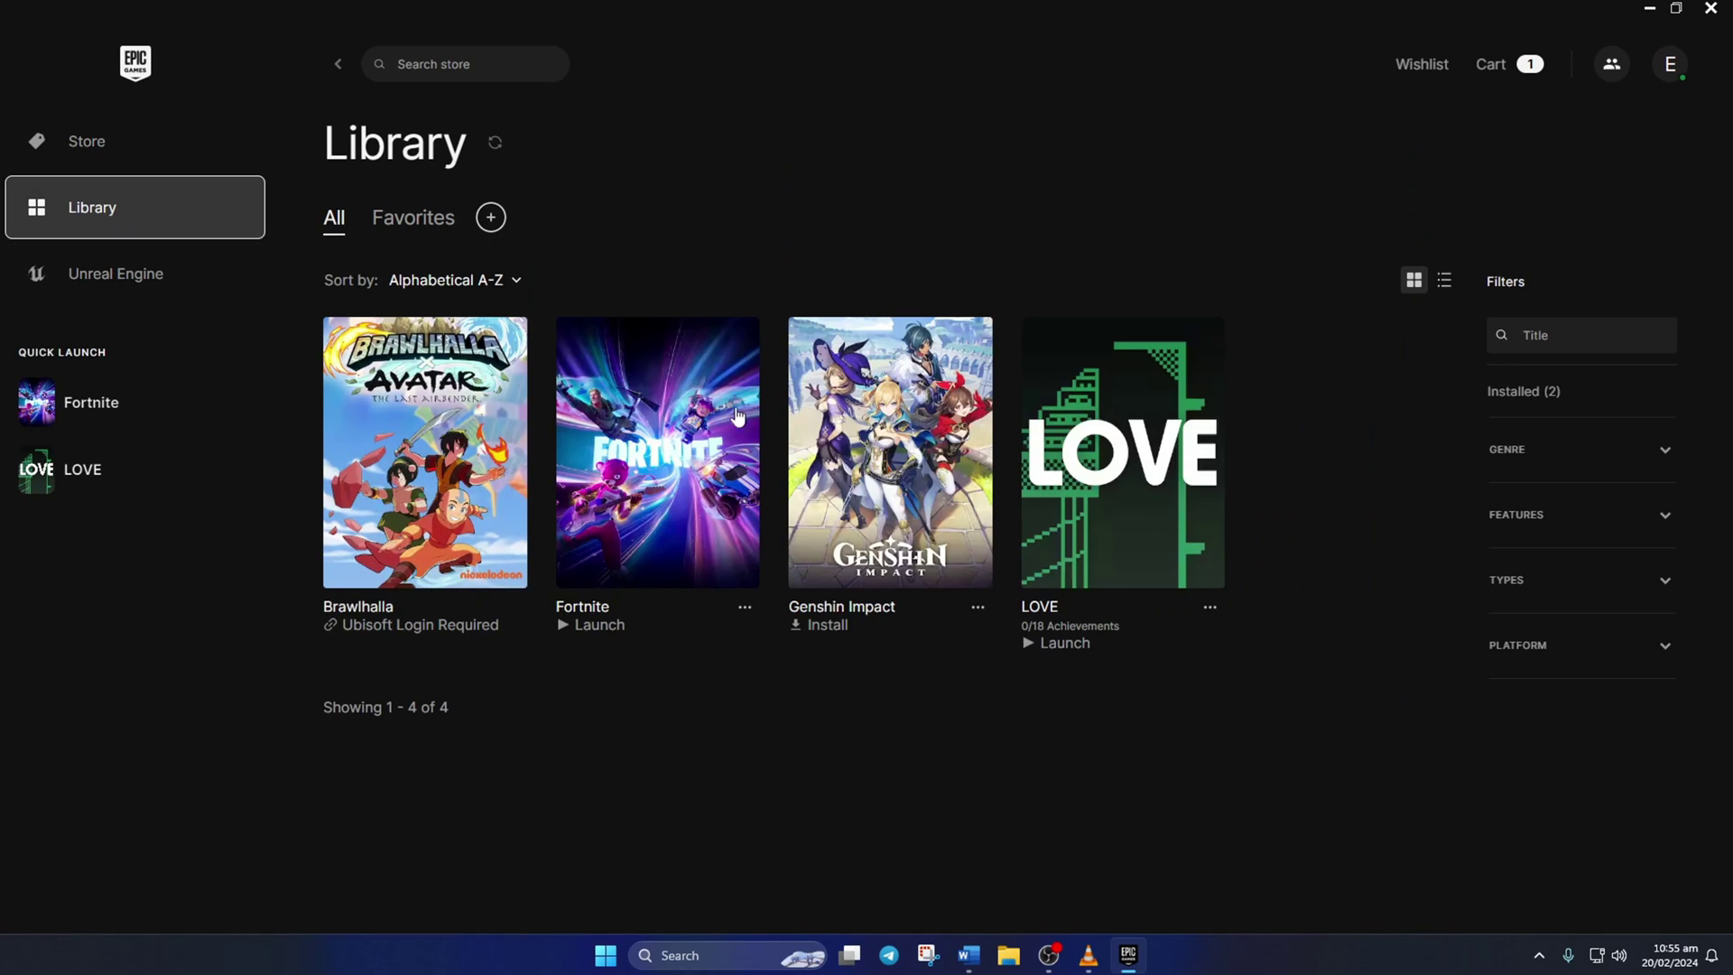
{"action": "left_click", "coordinate": [746, 608]}
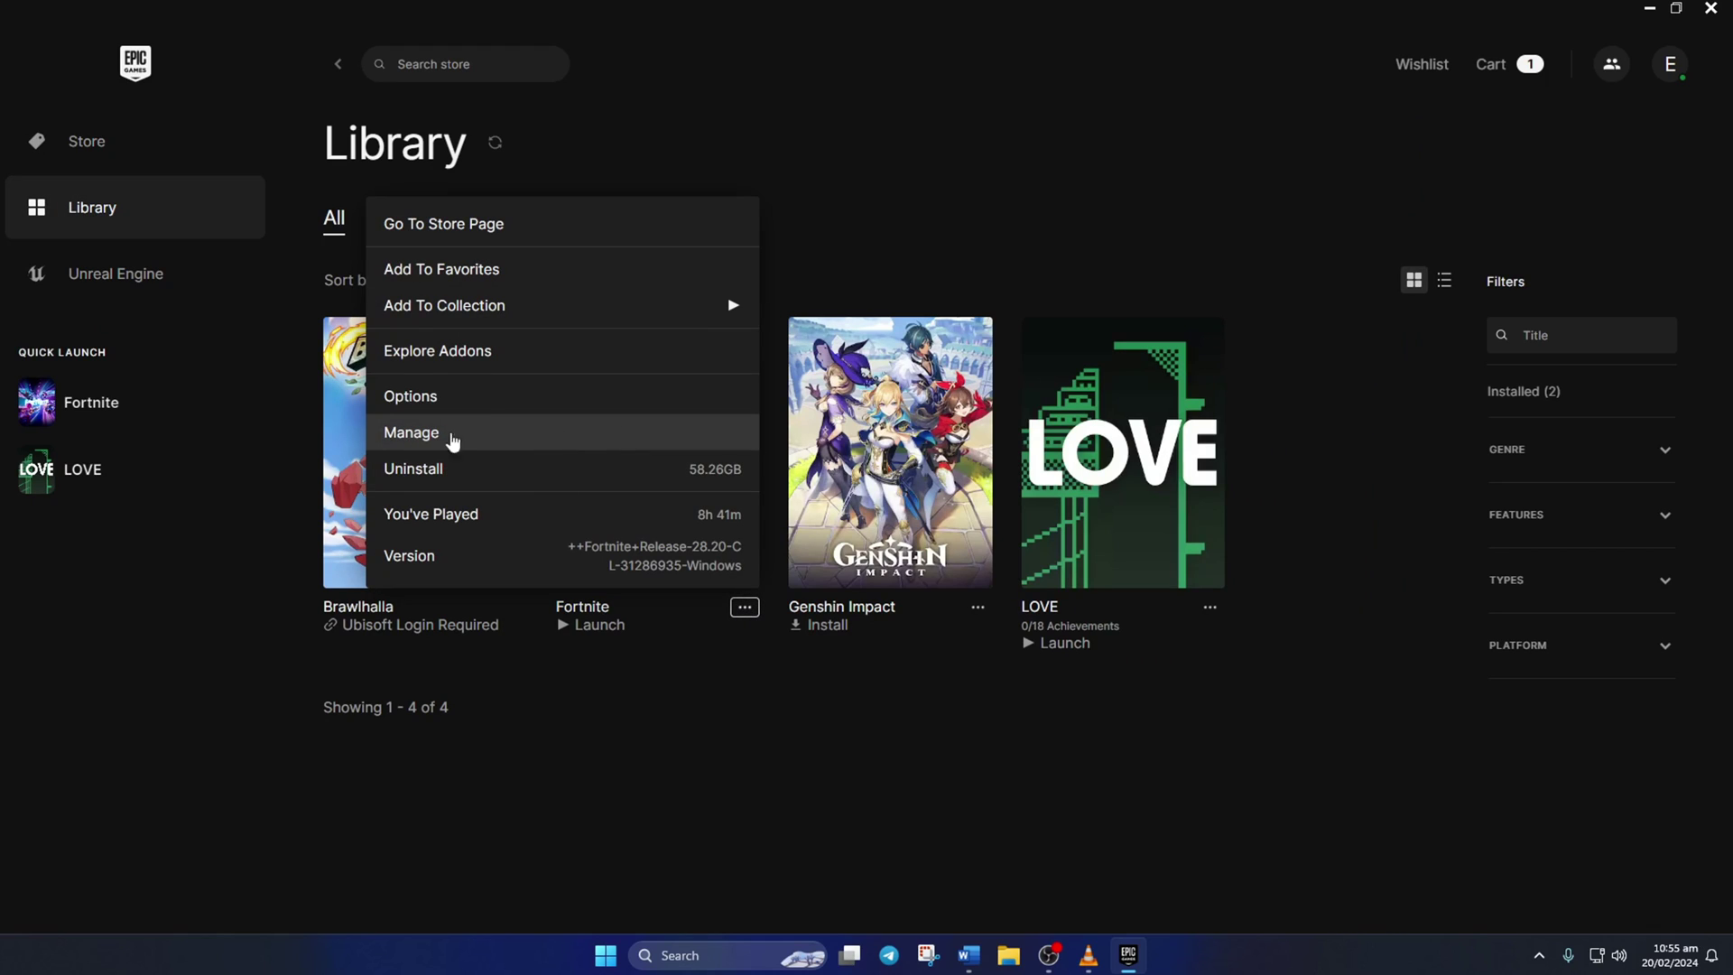
{"action": "left_click", "coordinate": [471, 437]}
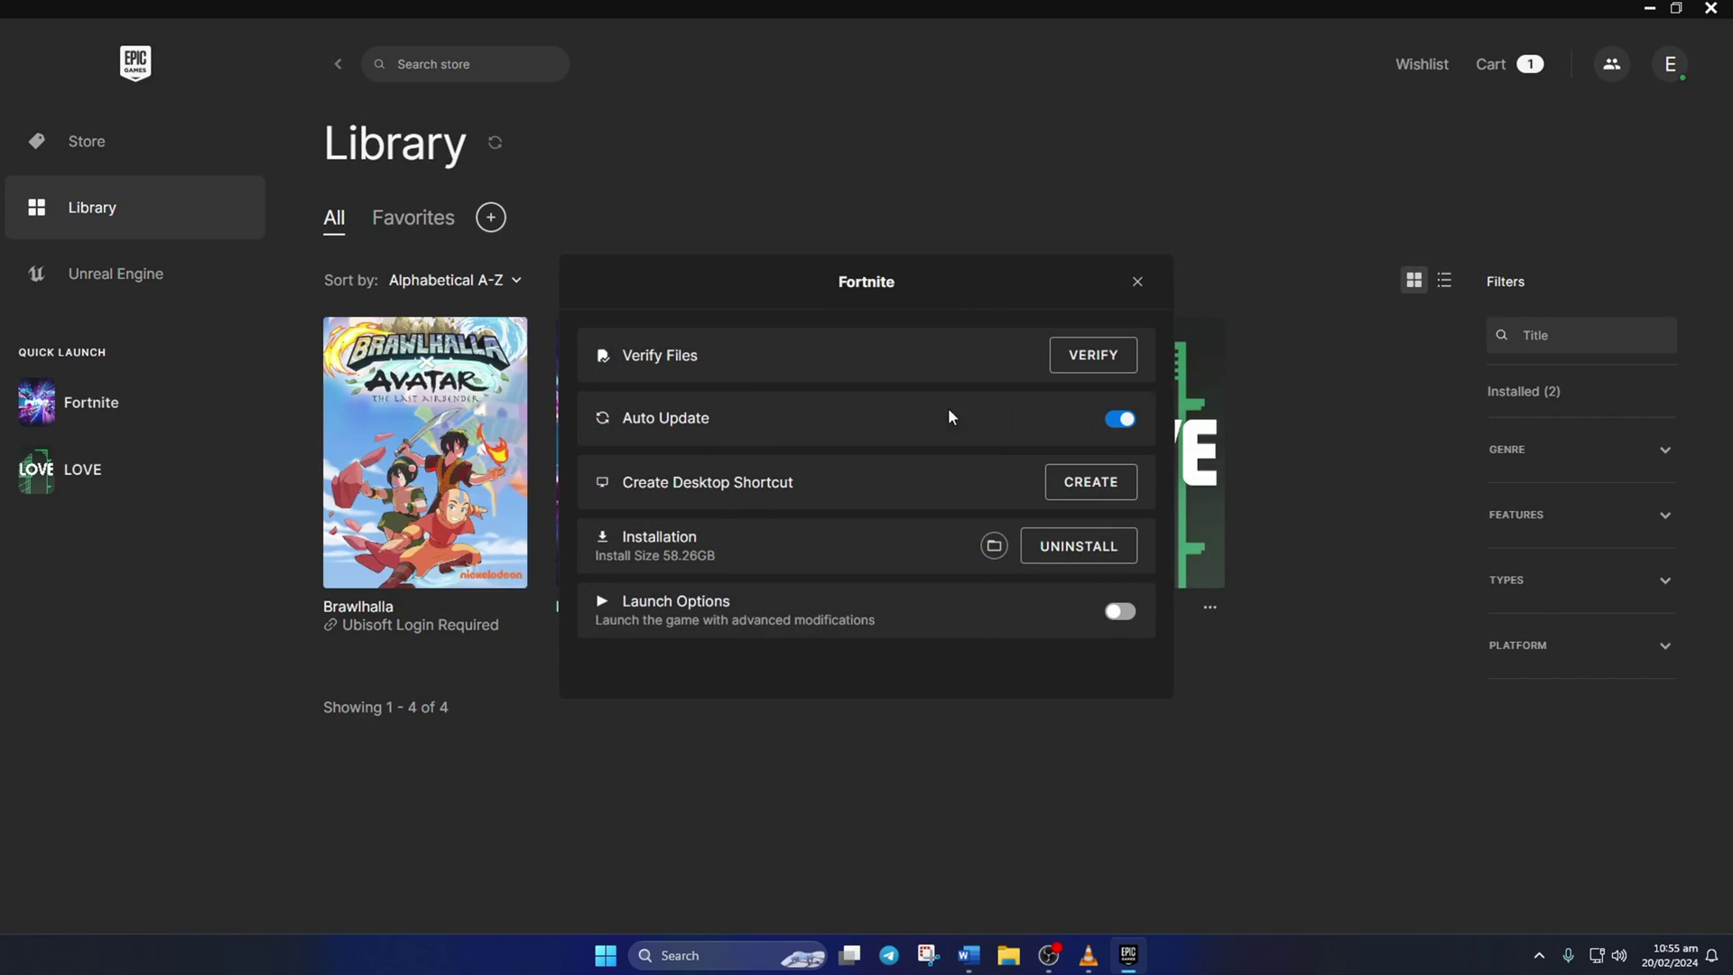
{"action": "left_click", "coordinate": [1260, 728]}
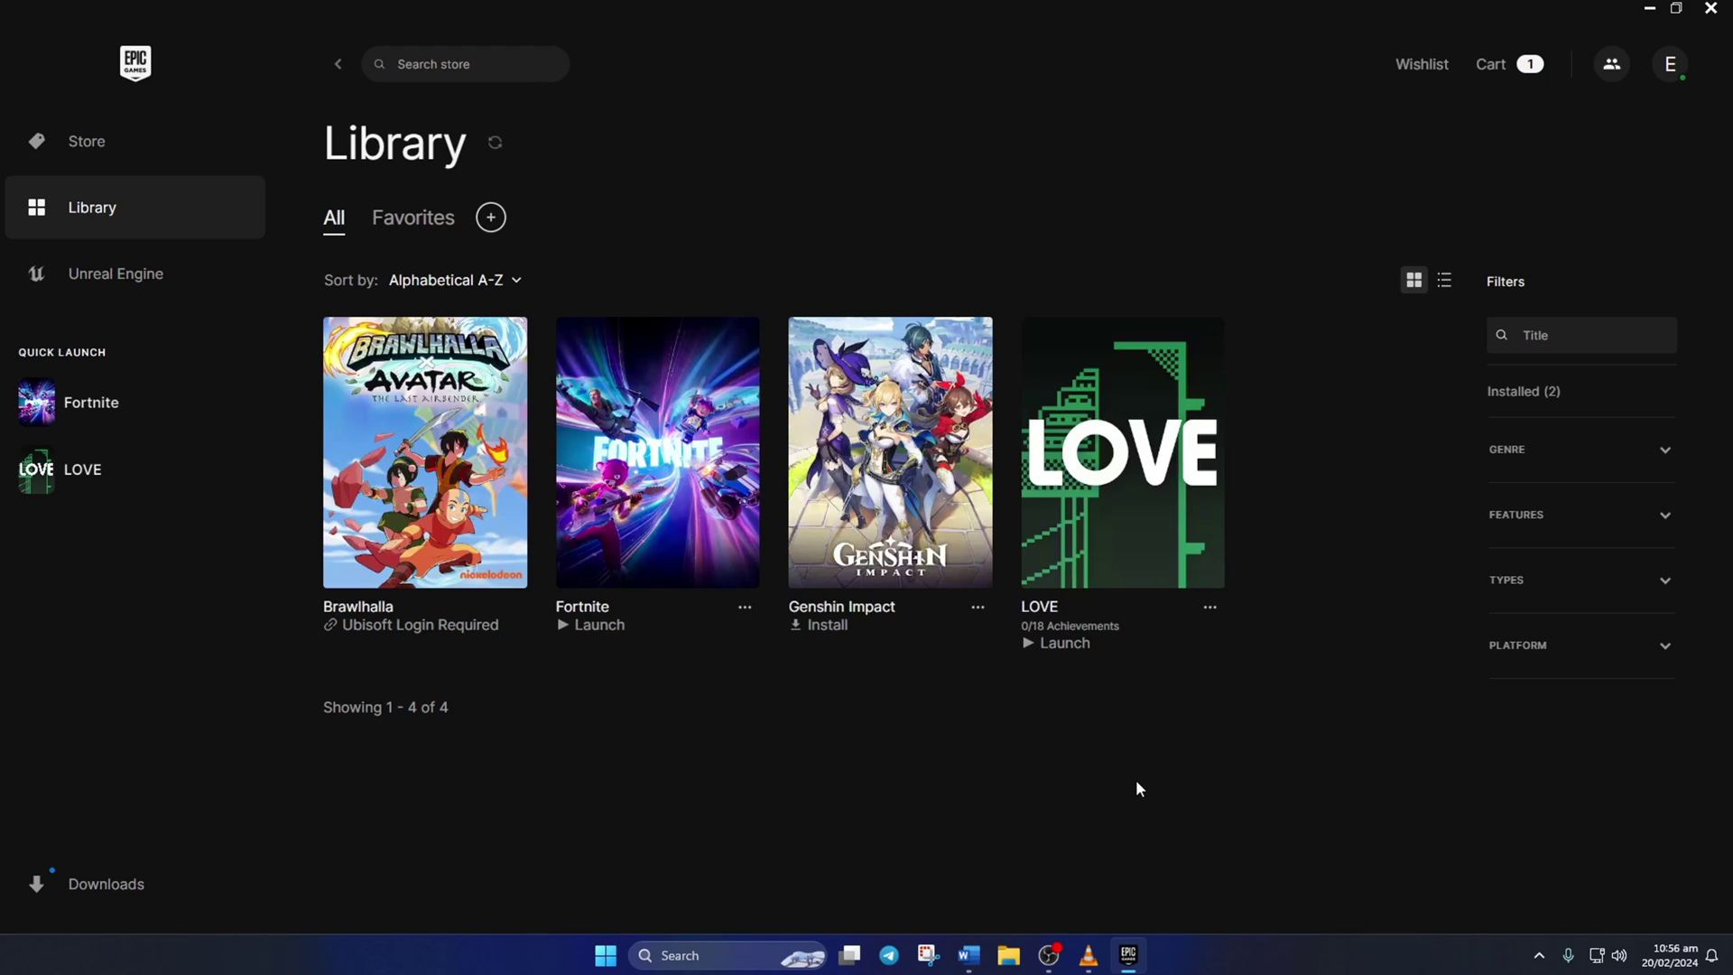
- Restart the computer from Windows
{"action": "left_click", "coordinate": [605, 955]}
{"action": "left_click", "coordinate": [1092, 894]}
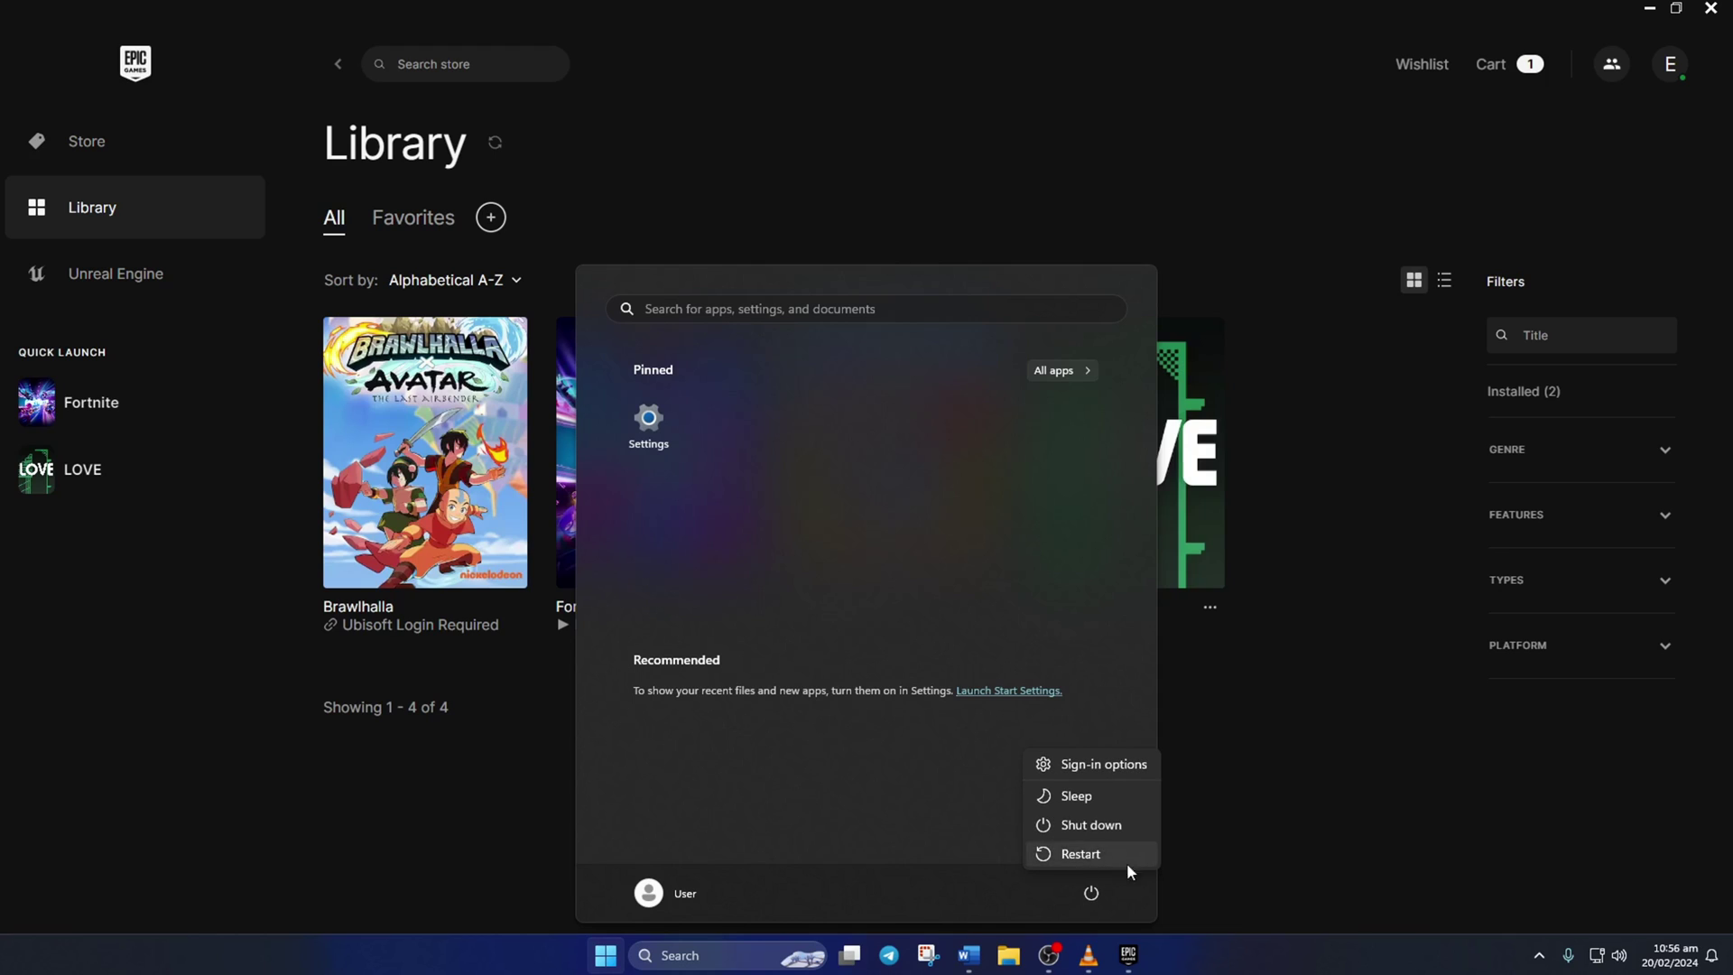
{"action": "left_click", "coordinate": [1076, 851]}
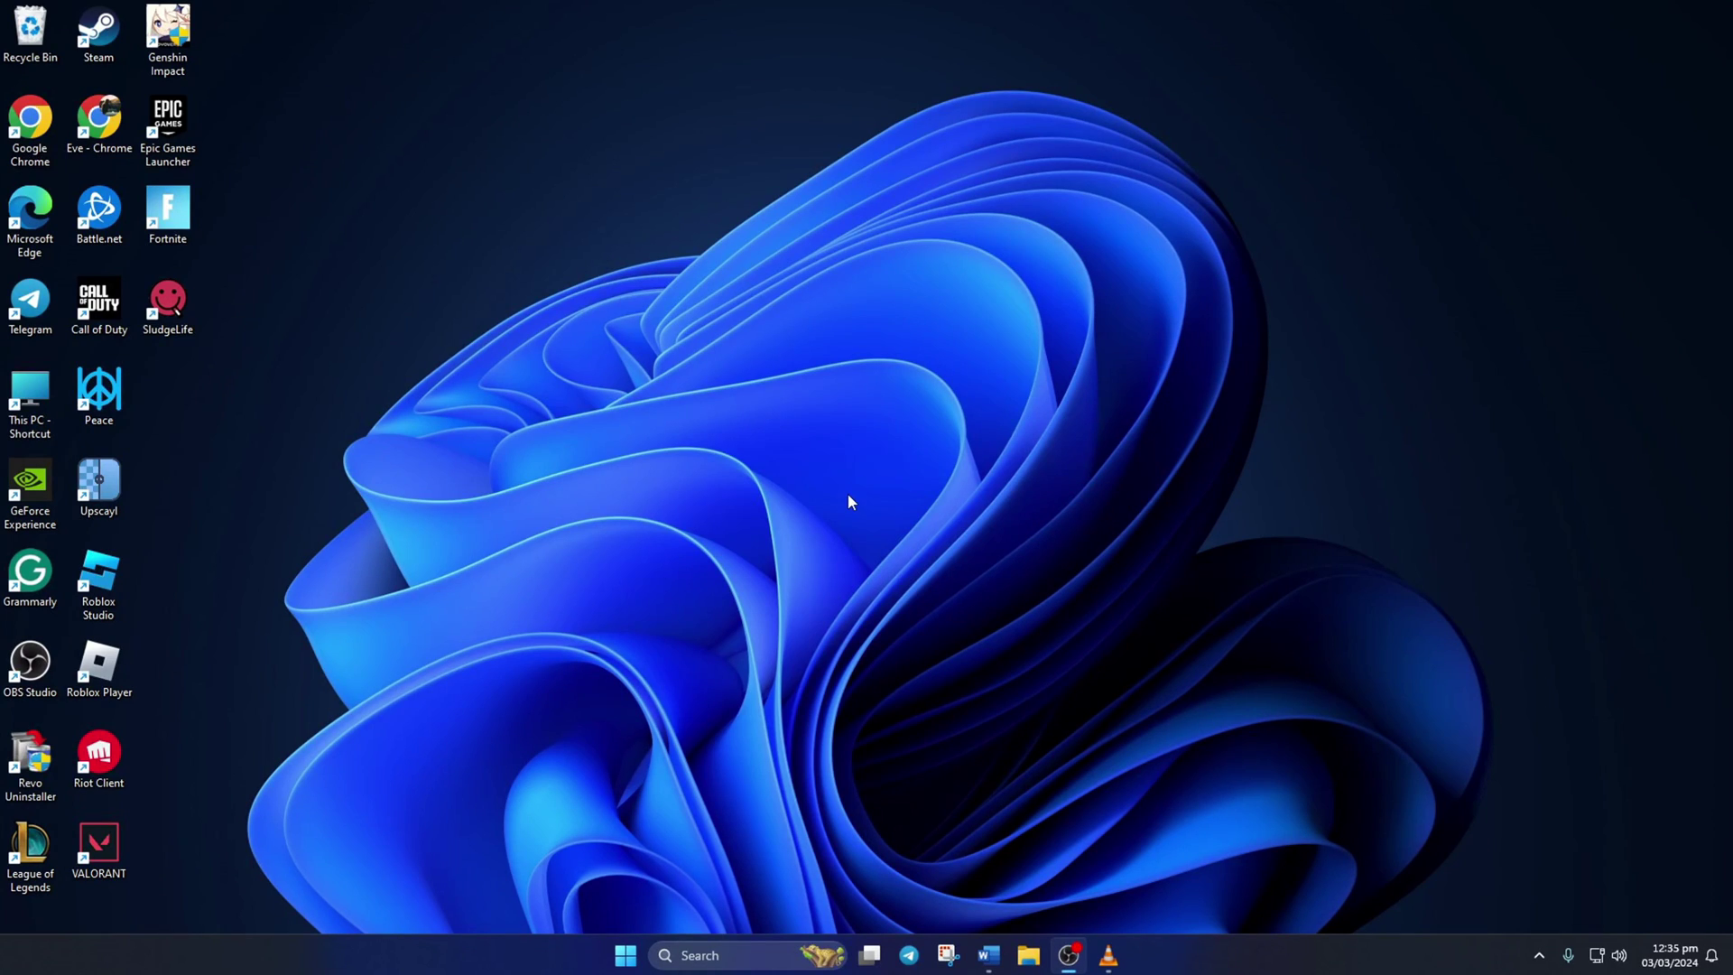
- Switch to Windows Settings and open the Network reset page within the advanced network settings
{"action": "left_click", "coordinate": [624, 955]}
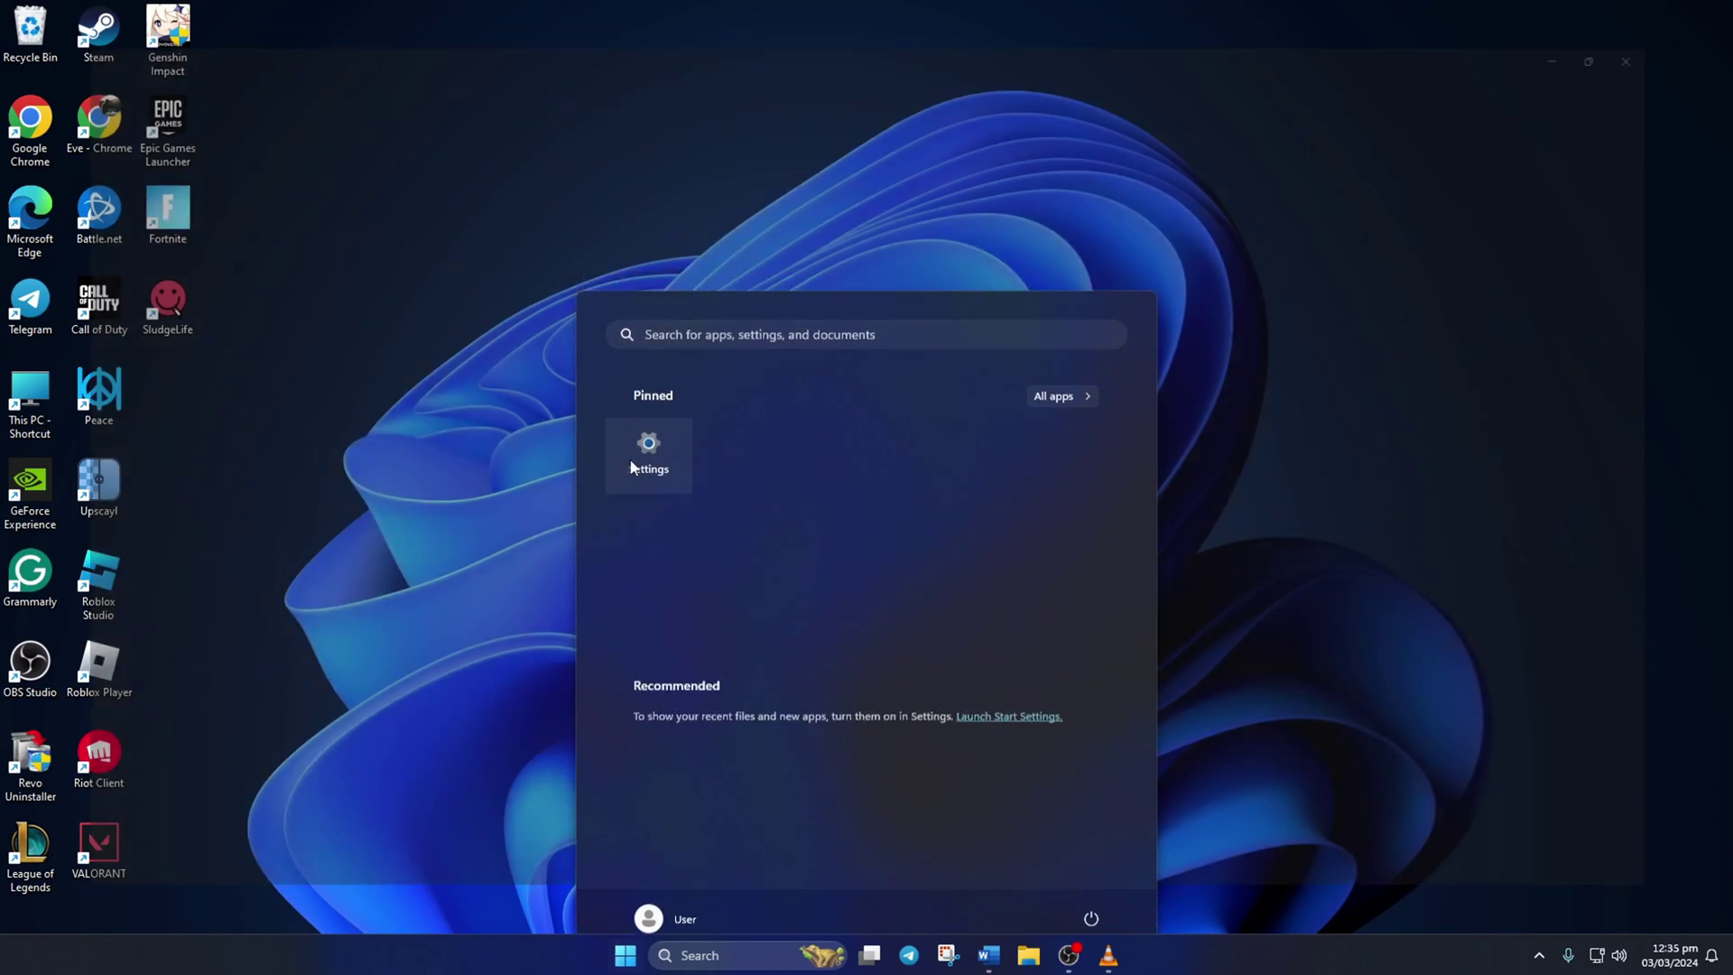
{"action": "left_click", "coordinate": [648, 454]}
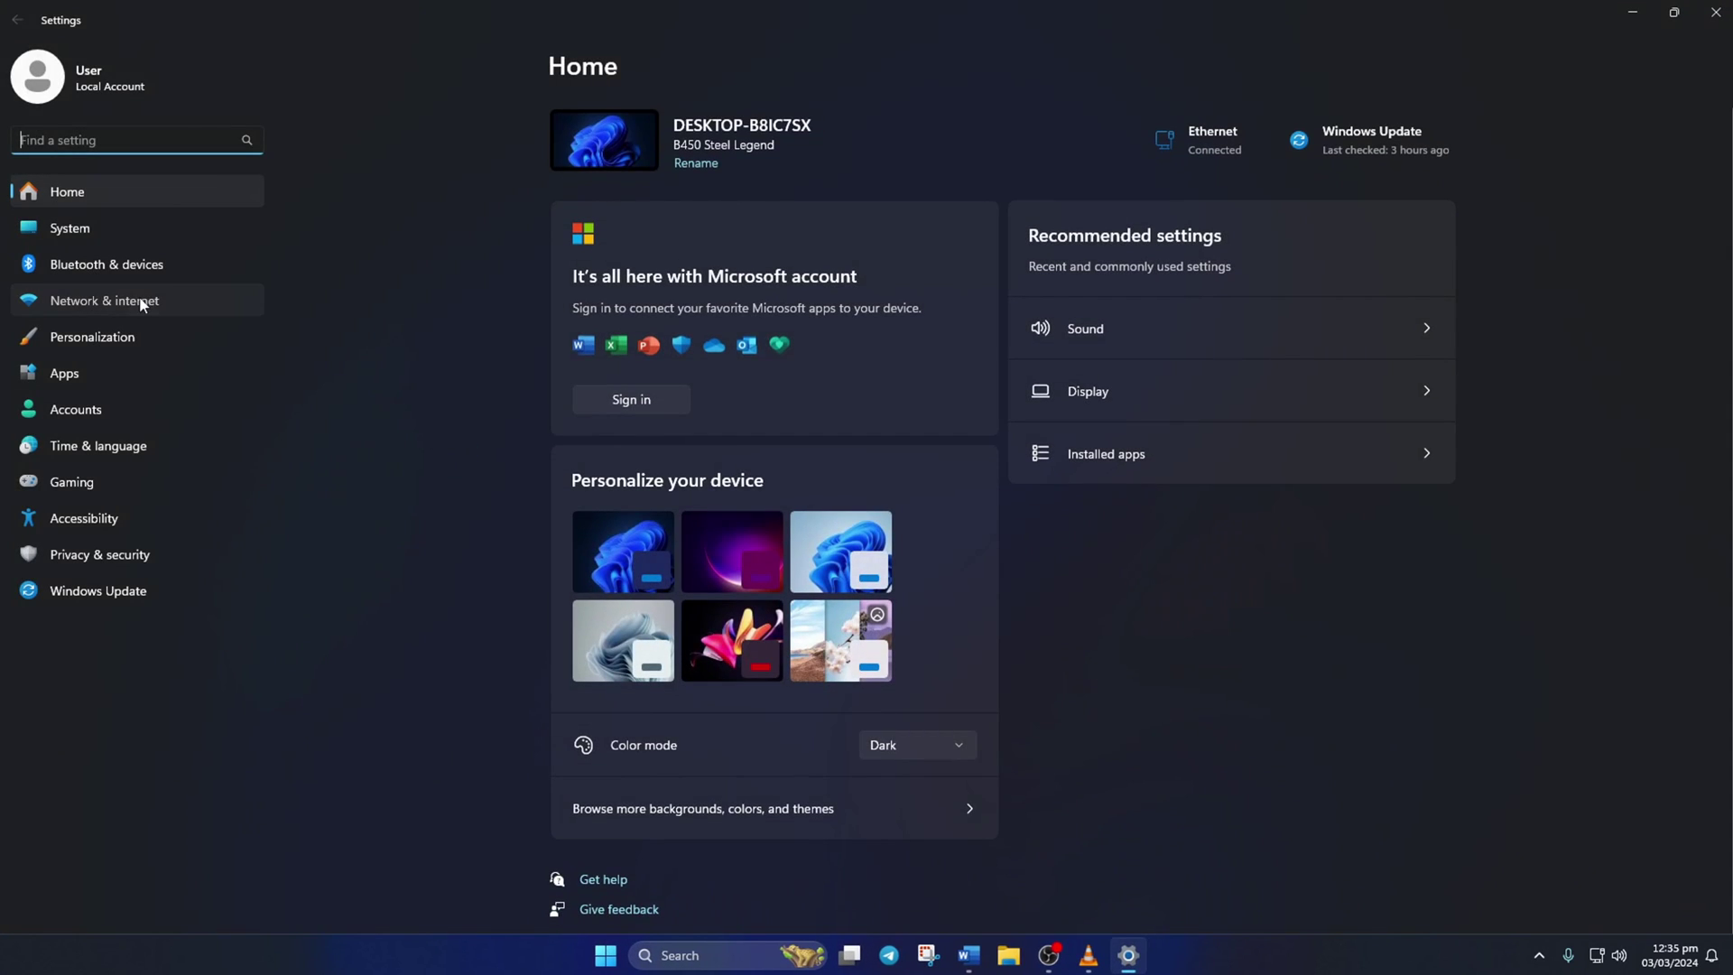
{"action": "left_click", "coordinate": [140, 303]}
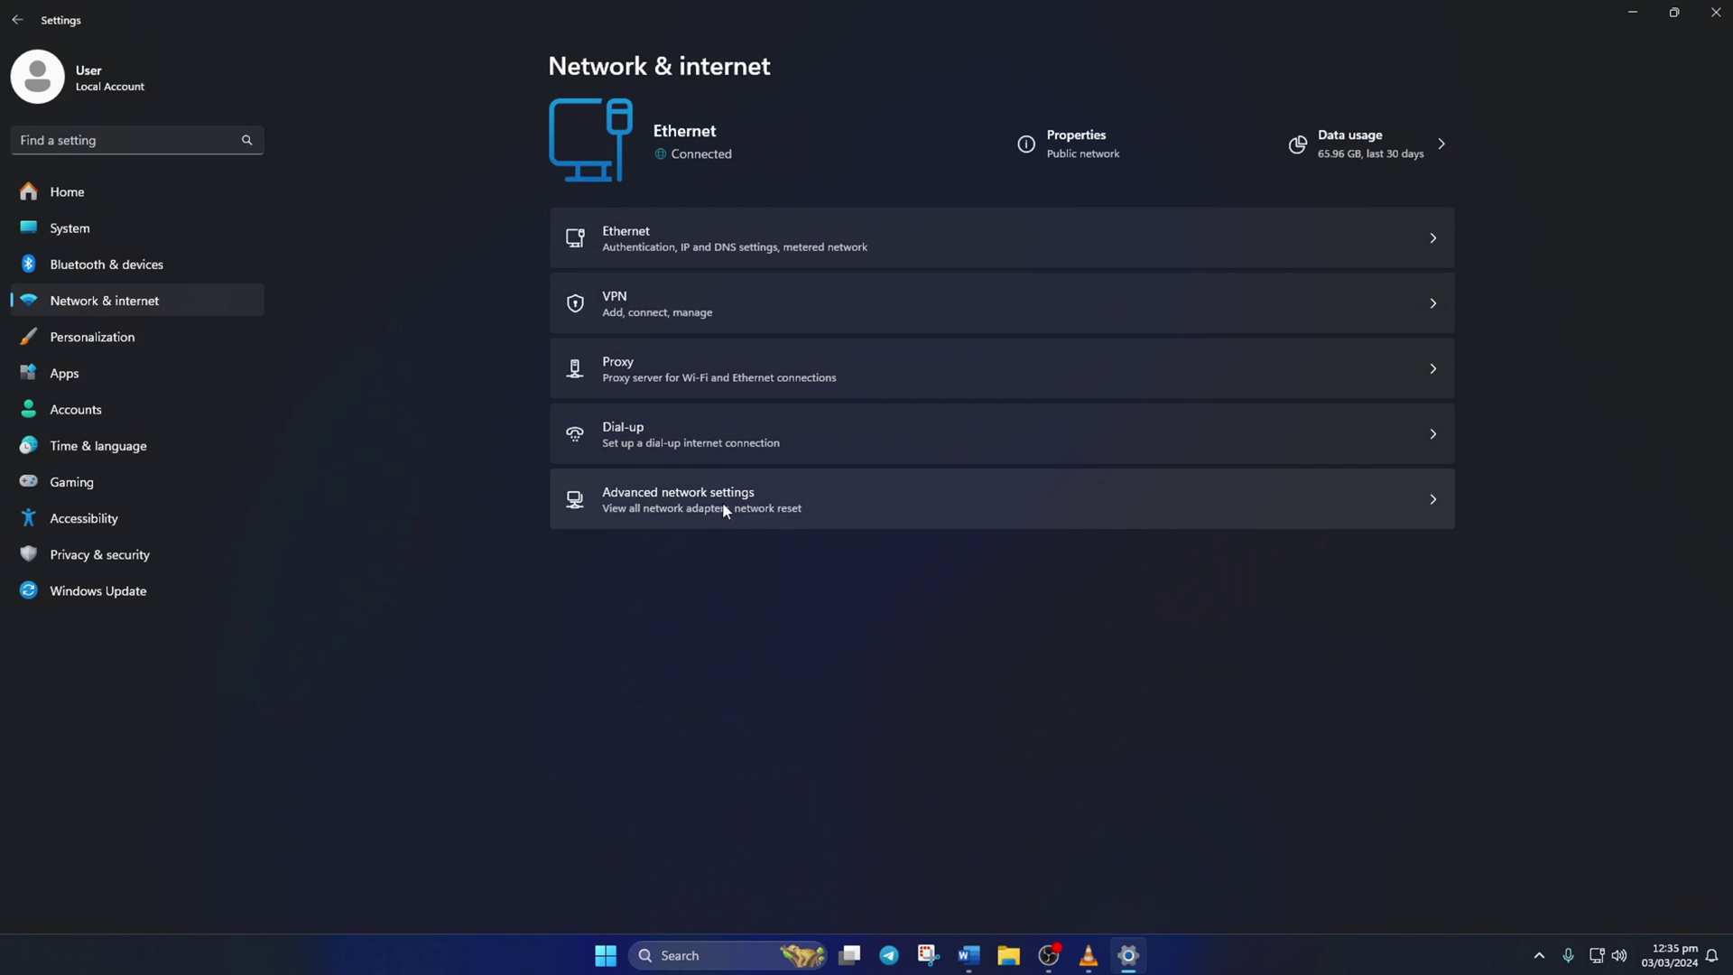
{"action": "left_click", "coordinate": [916, 504]}
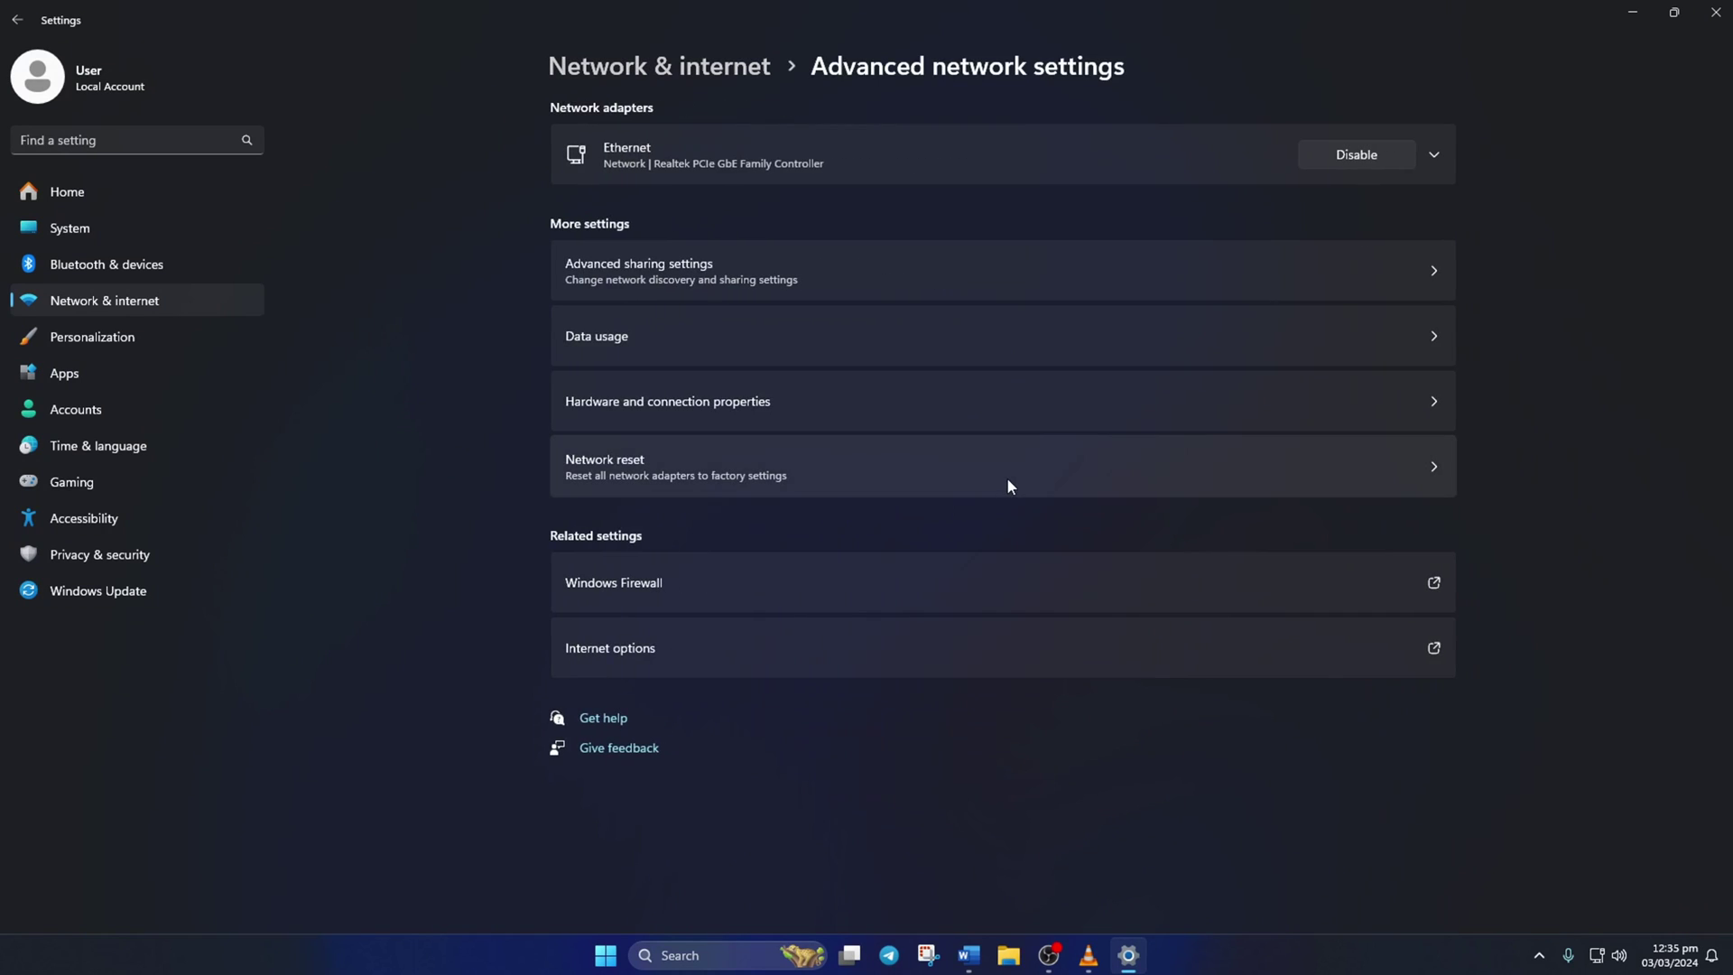
{"action": "left_click", "coordinate": [846, 480]}
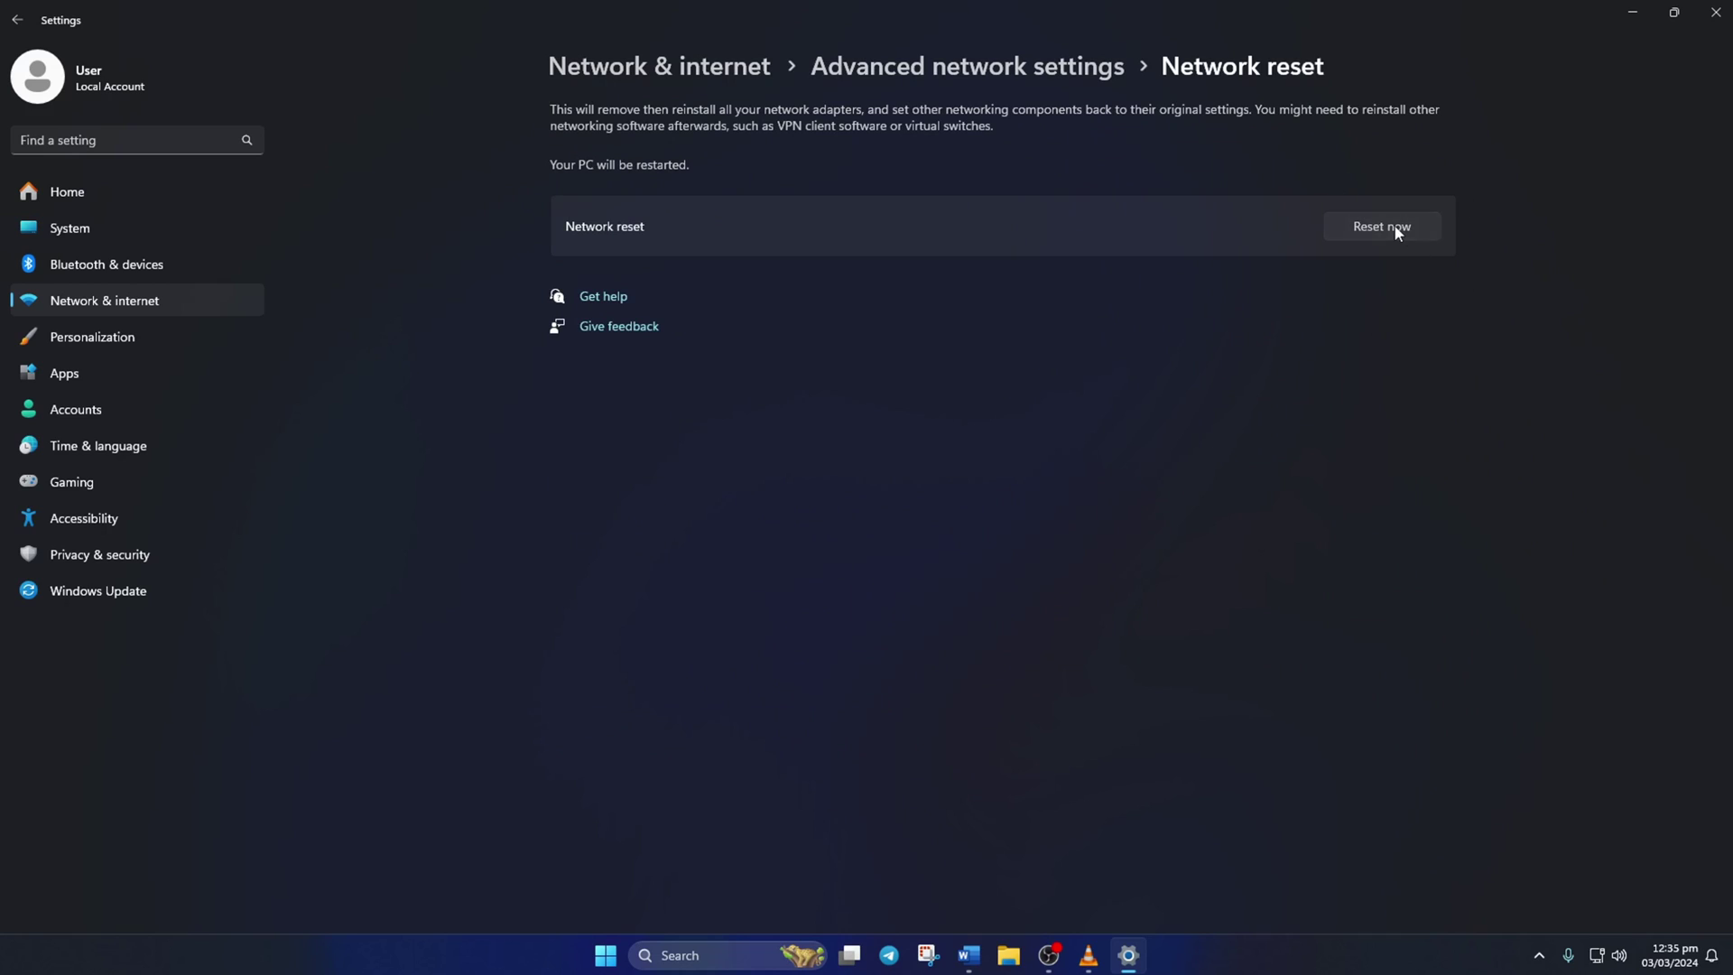
- Reset the network settings, dismiss the sign-out notice, and open the Windows power options
{"action": "left_click", "coordinate": [1396, 230]}
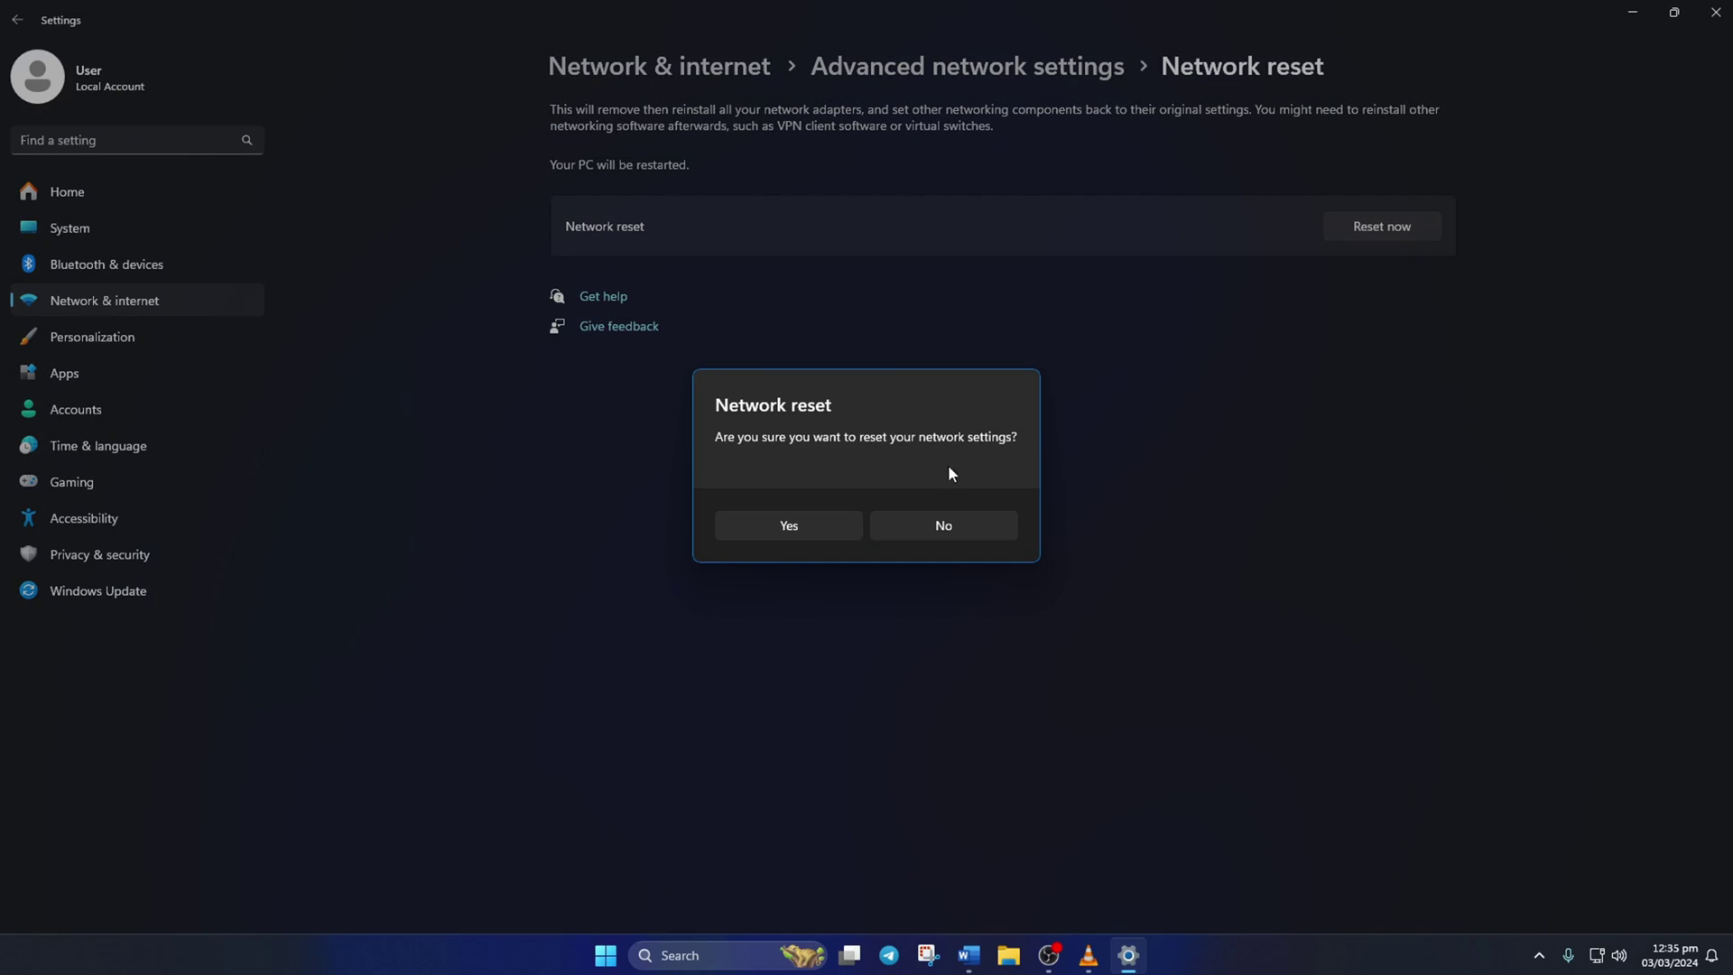
{"action": "left_click", "coordinate": [778, 530]}
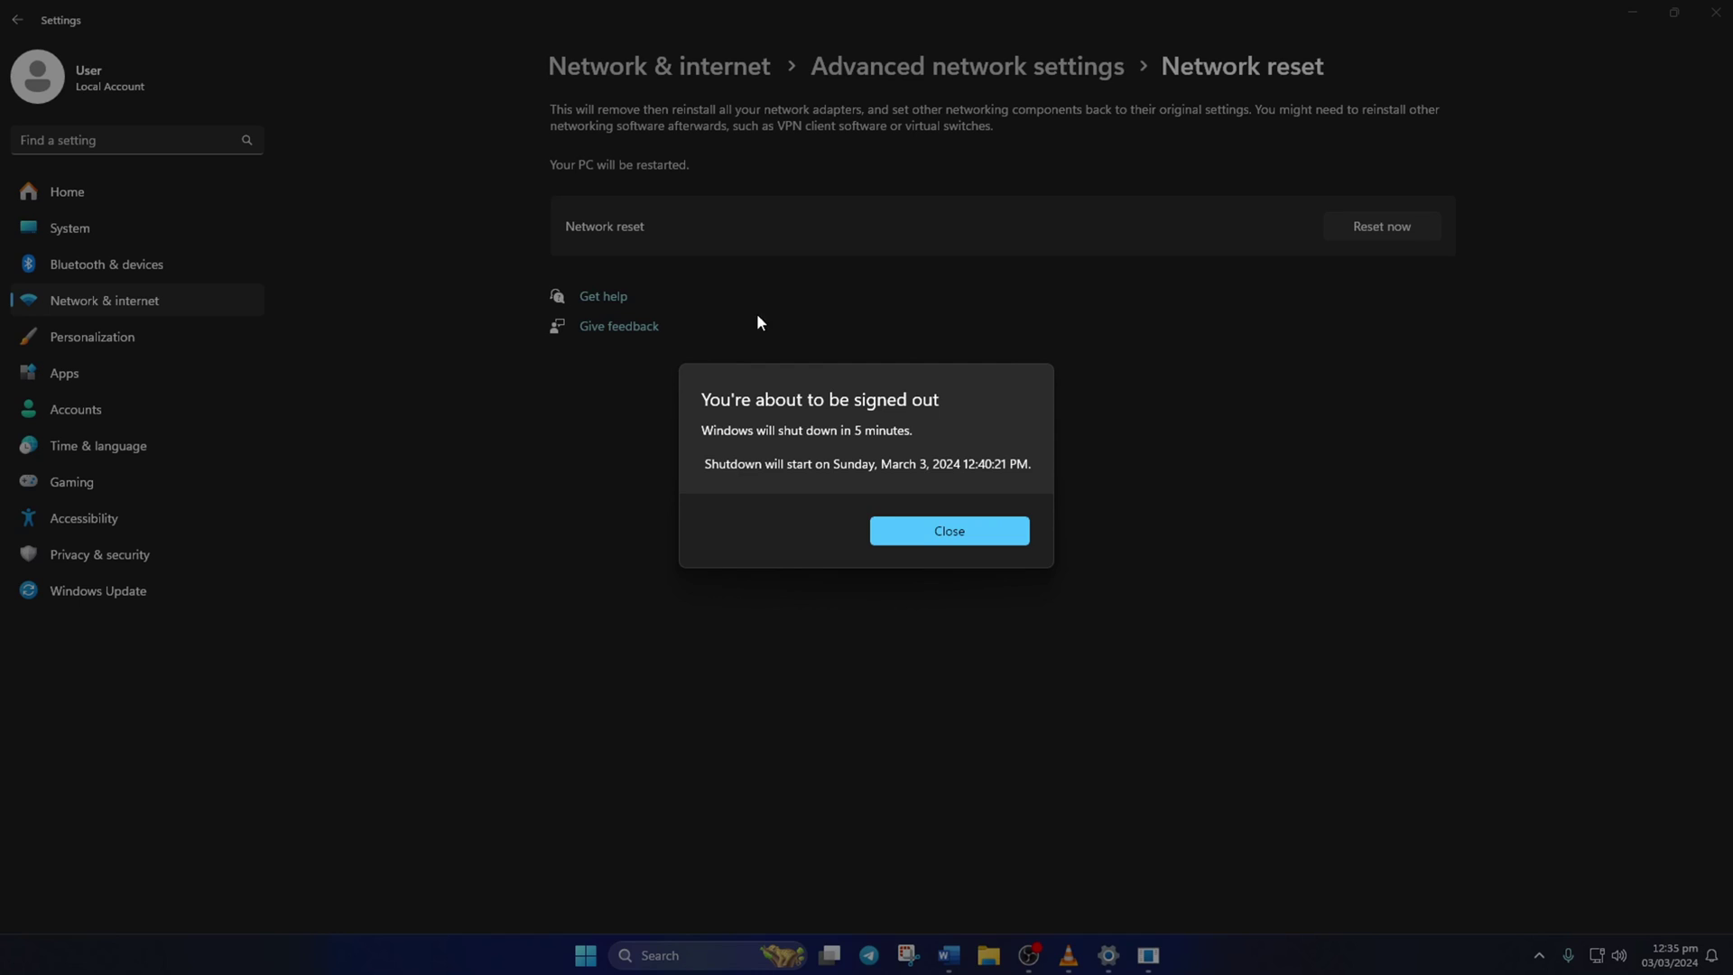
{"action": "left_click", "coordinate": [949, 540]}
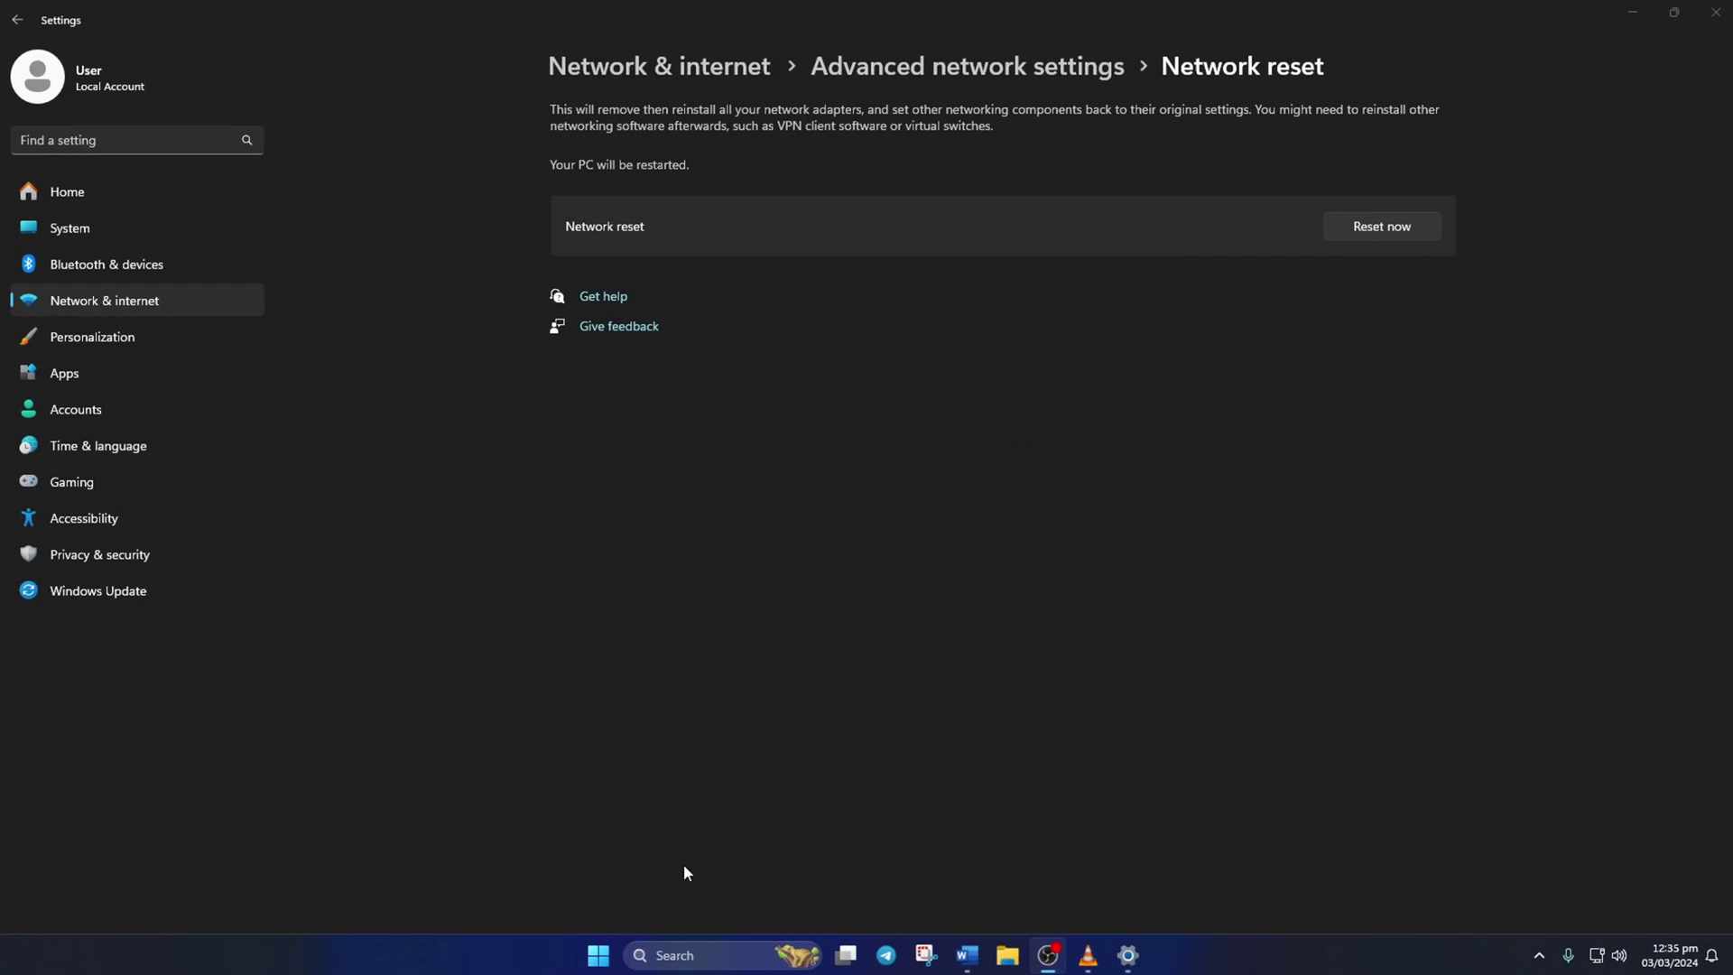
{"action": "left_click", "coordinate": [606, 955]}
{"action": "left_click", "coordinate": [1101, 896]}
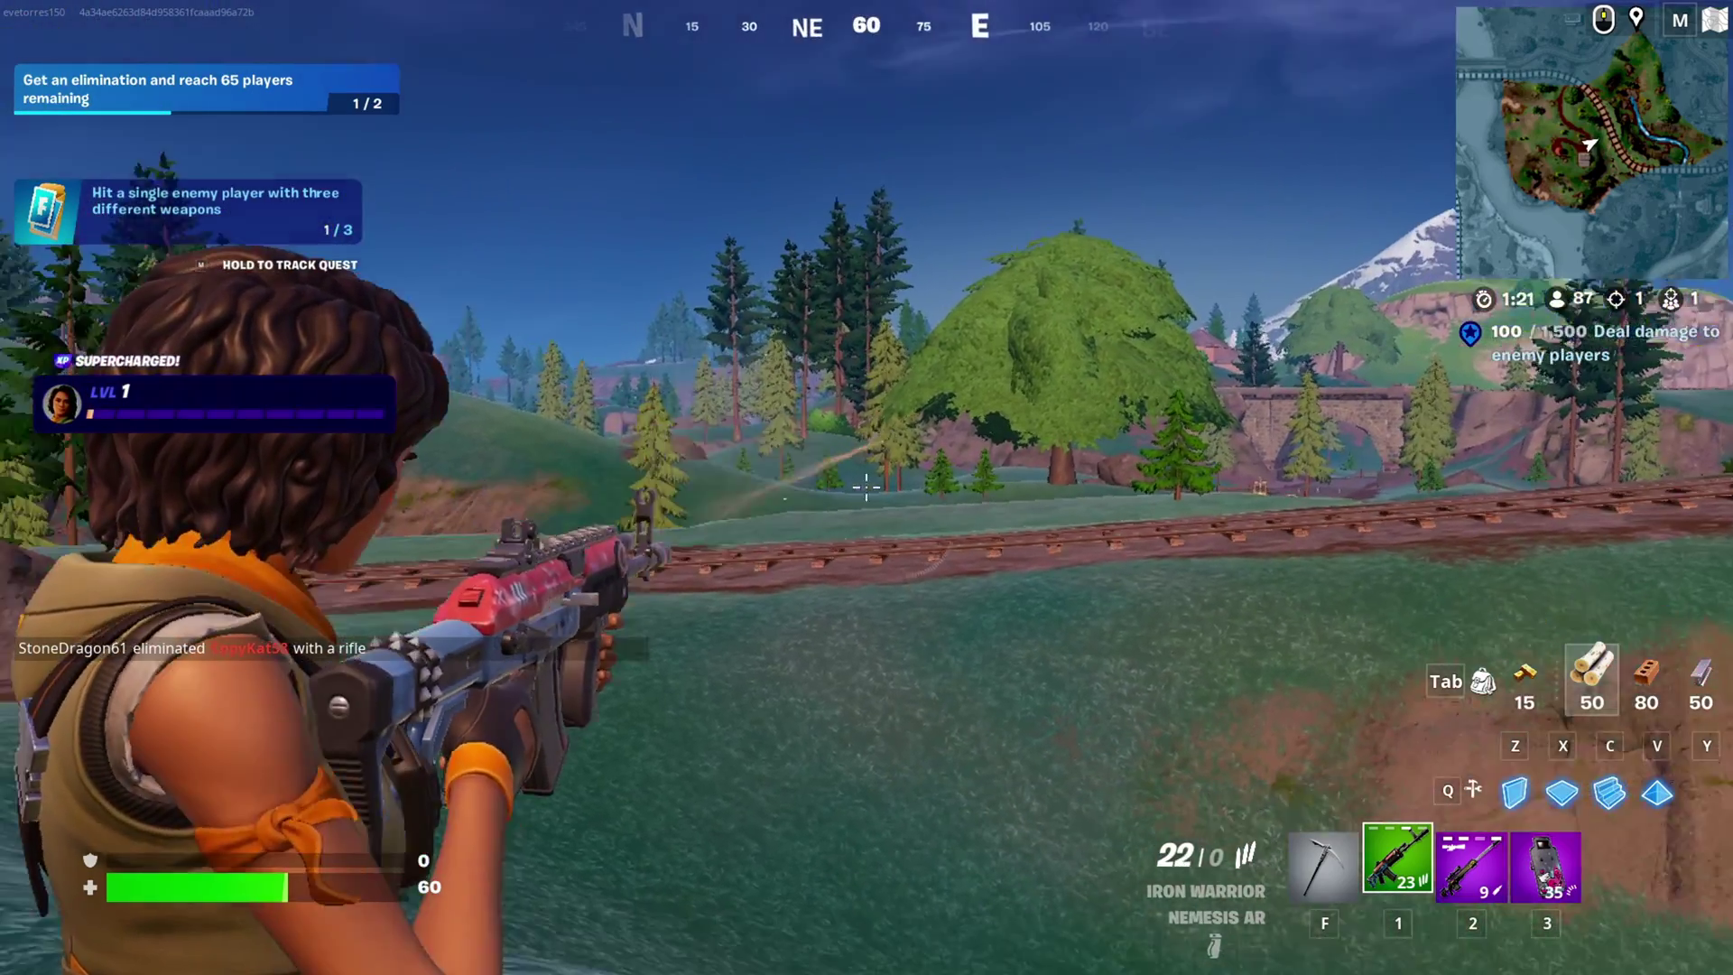
{"action": "left_click", "coordinate": [867, 487]}
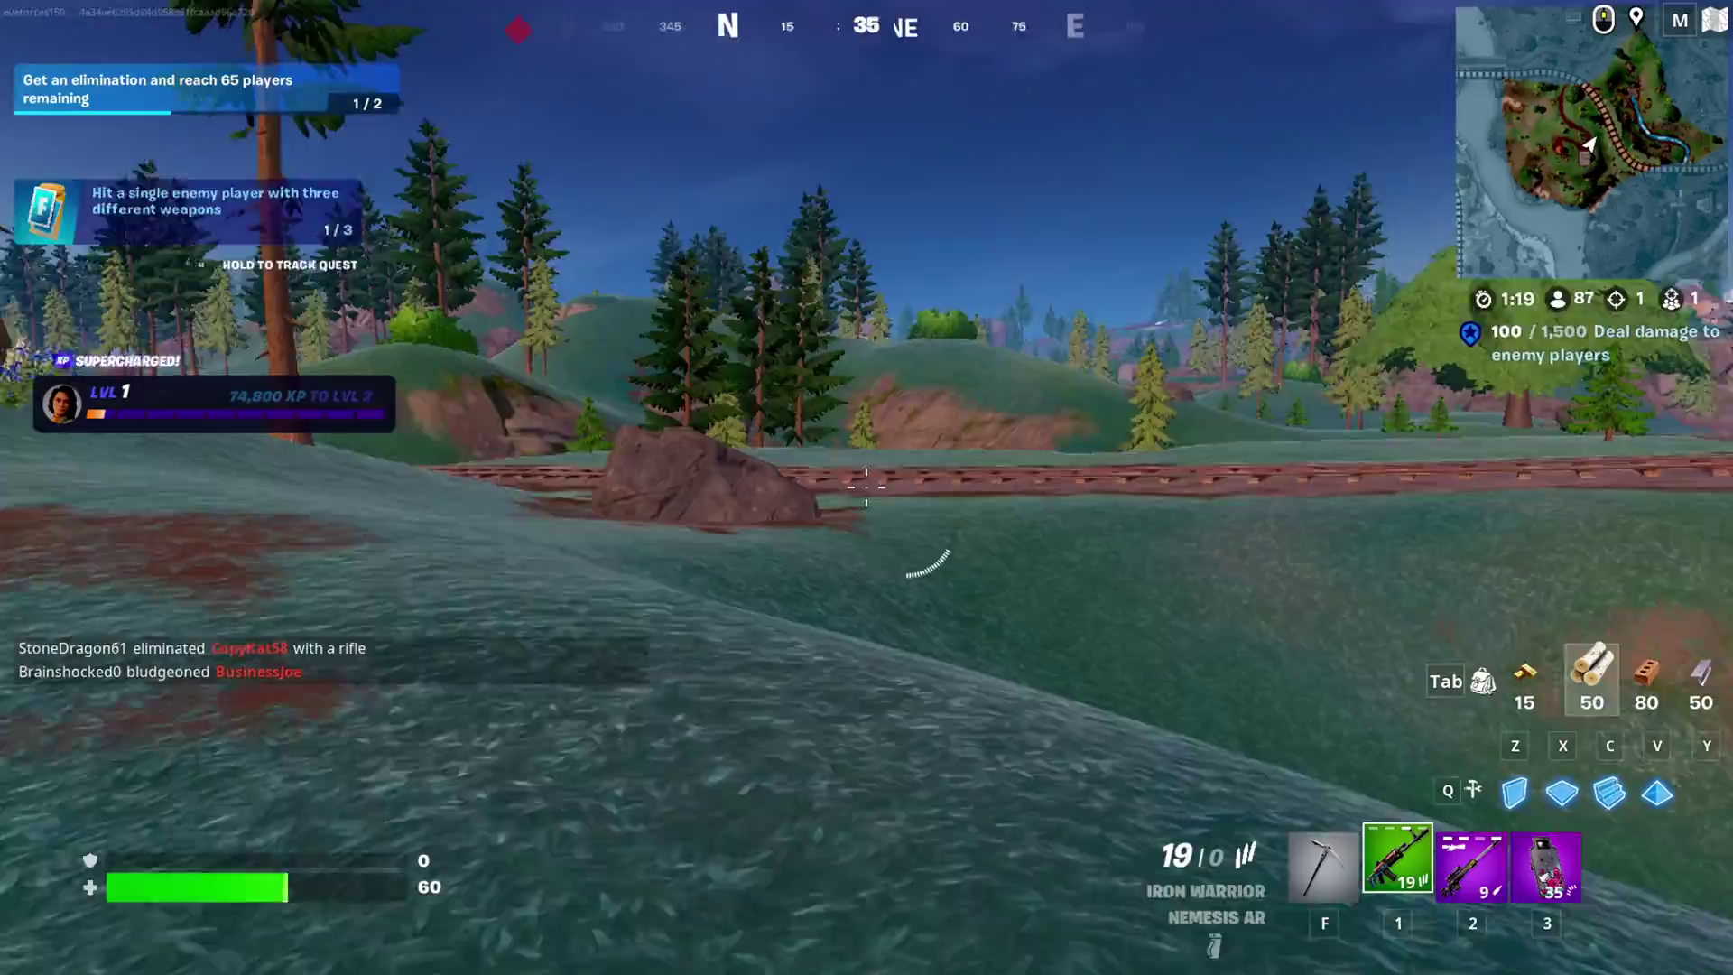
{"action": "key", "text": "a"}
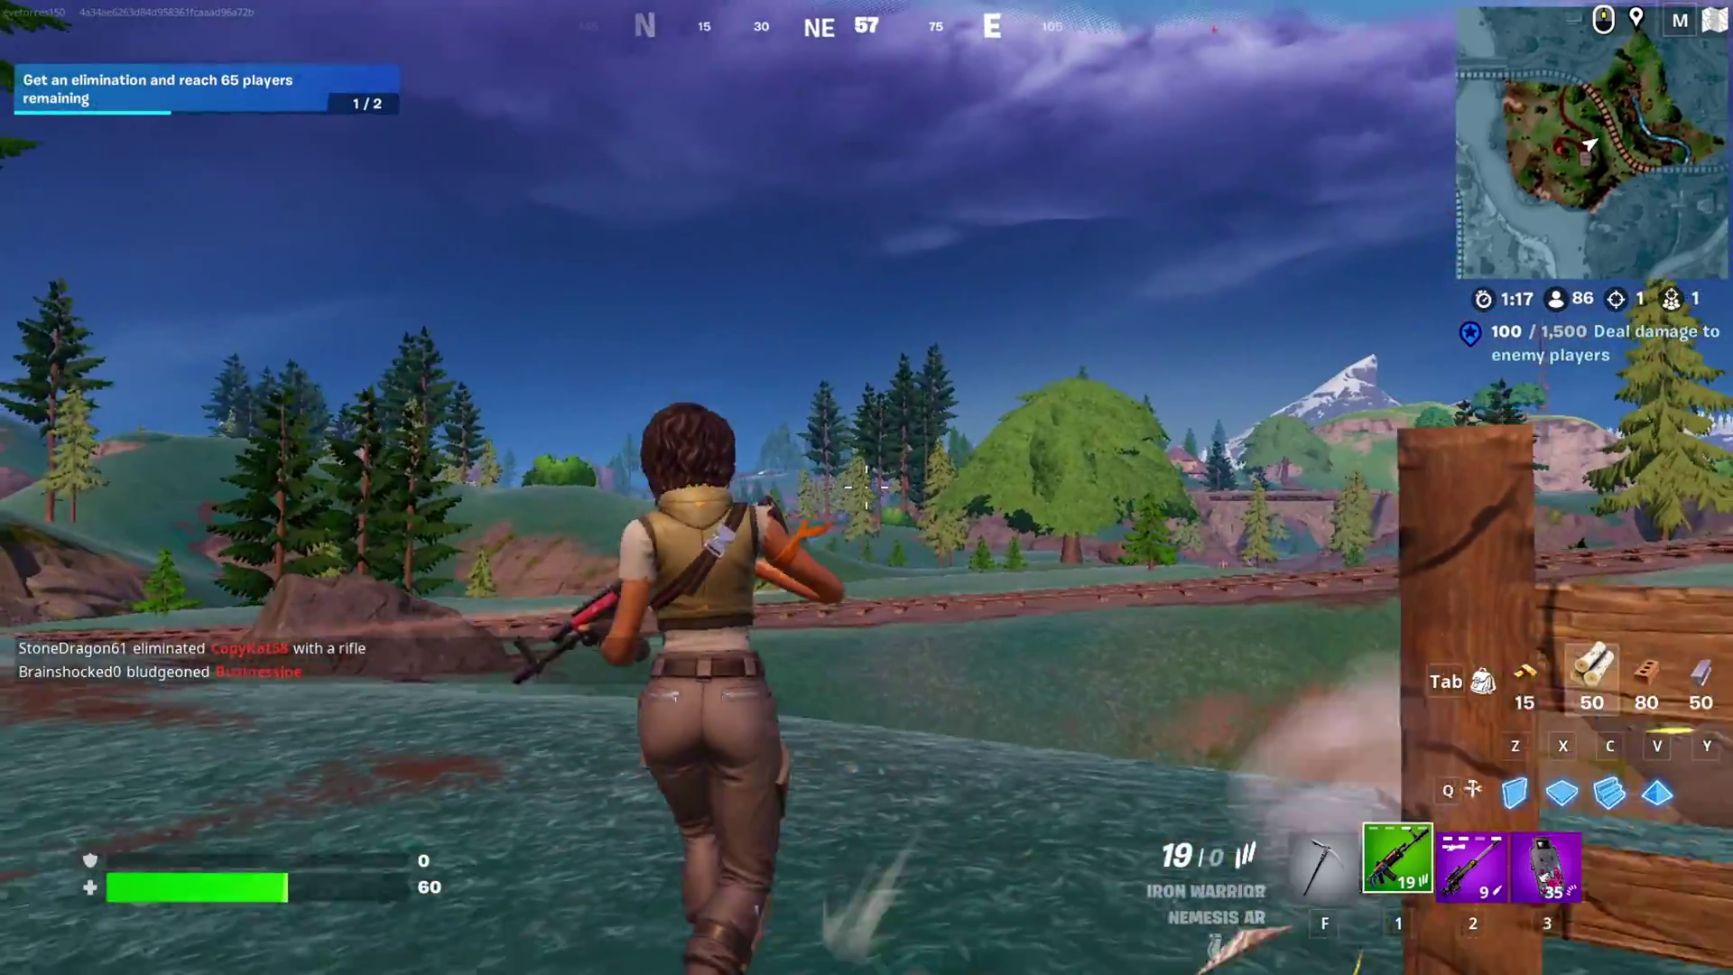
{"action": "key", "text": "w"}
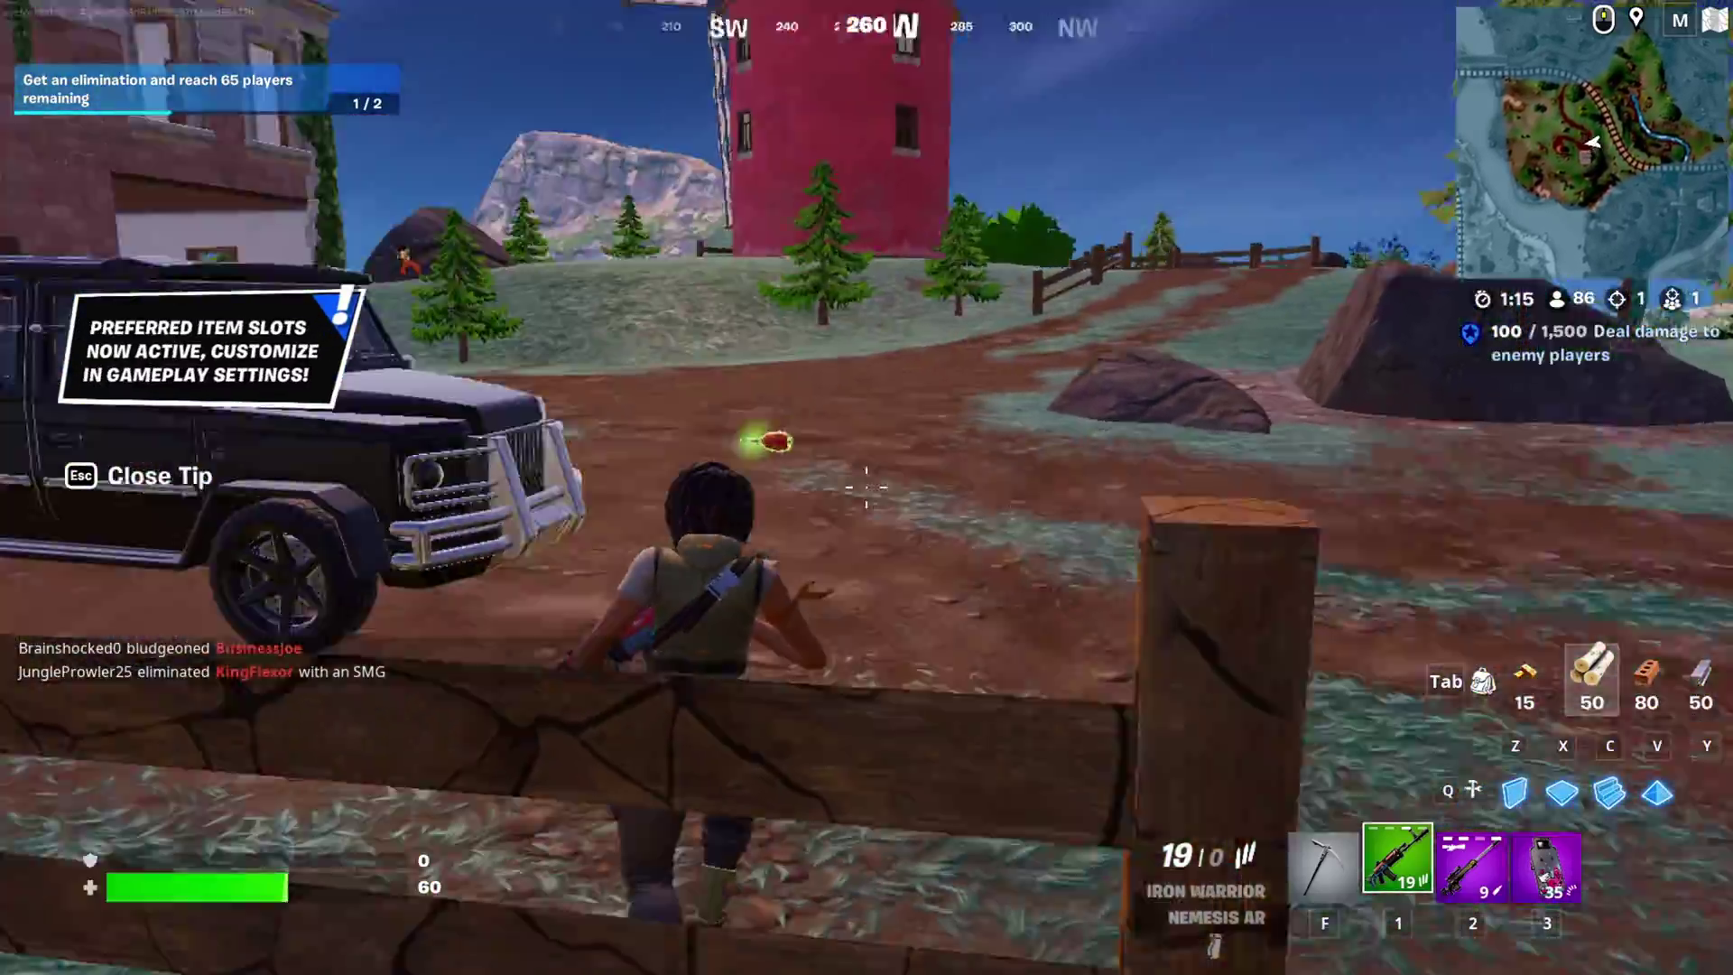
{"action": "key", "text": "a"}
{"action": "key", "text": "d"}
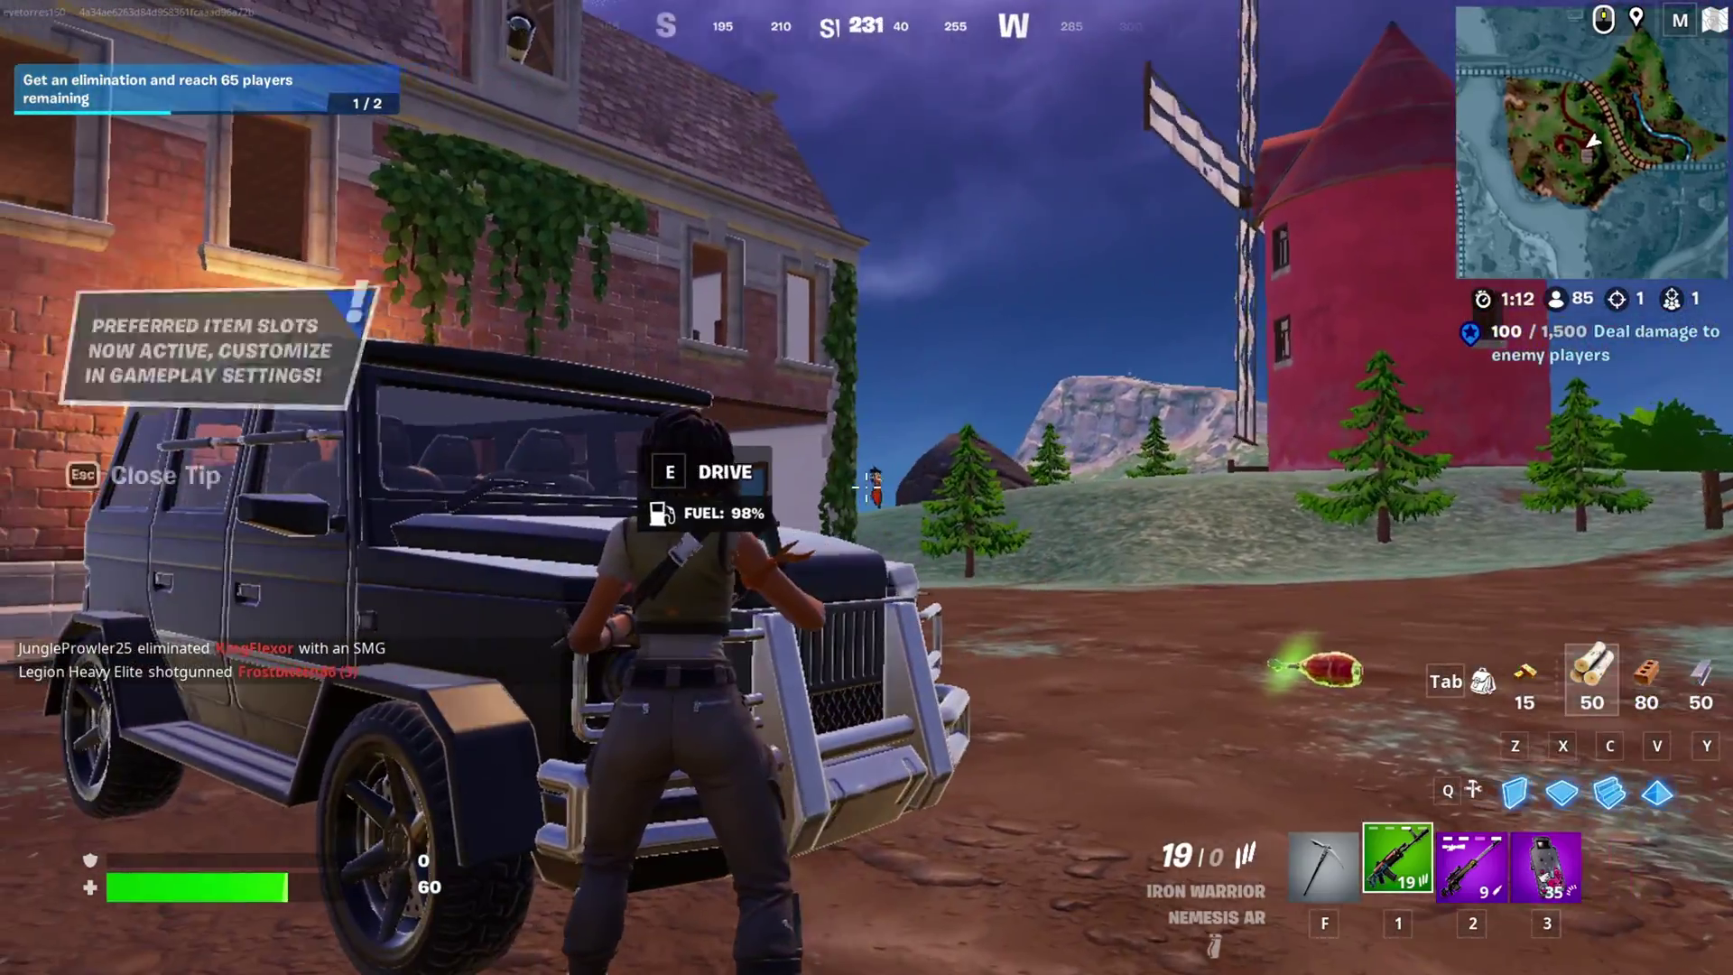
{"action": "right_click", "coordinate": [866, 488]}
{"action": "left_click", "coordinate": [867, 488]}
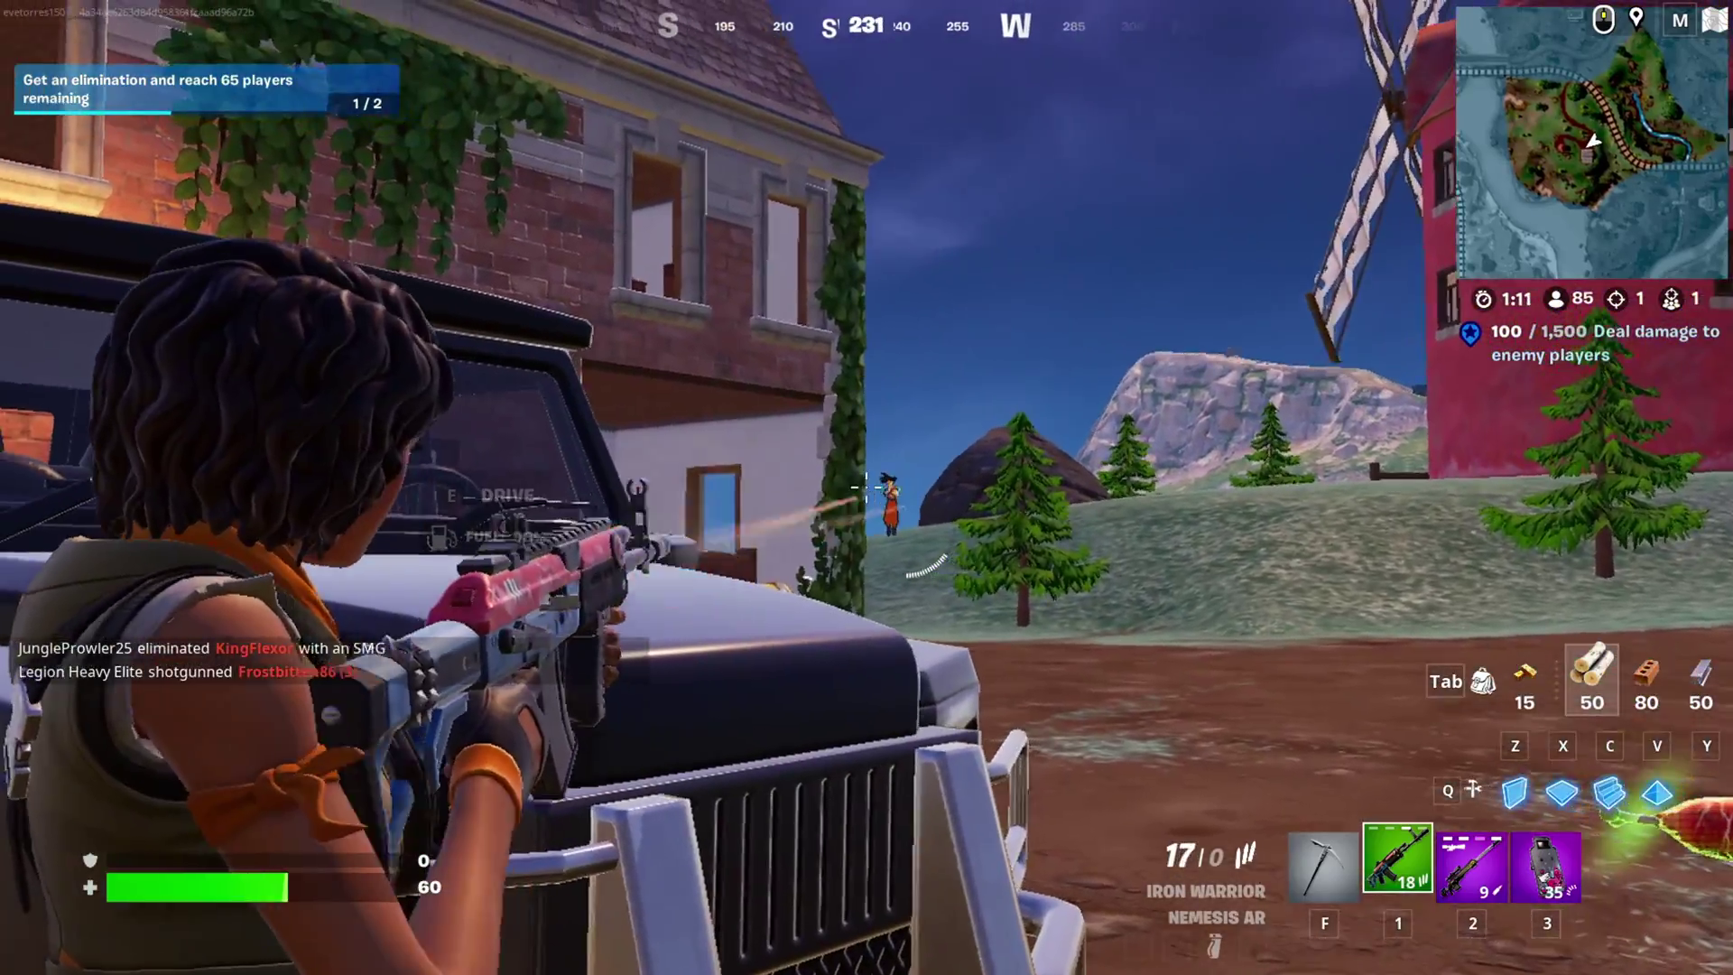
{"action": "left_click", "coordinate": [866, 487]}
{"action": "left_click", "coordinate": [866, 488]}
{"action": "left_click", "coordinate": [866, 488]}
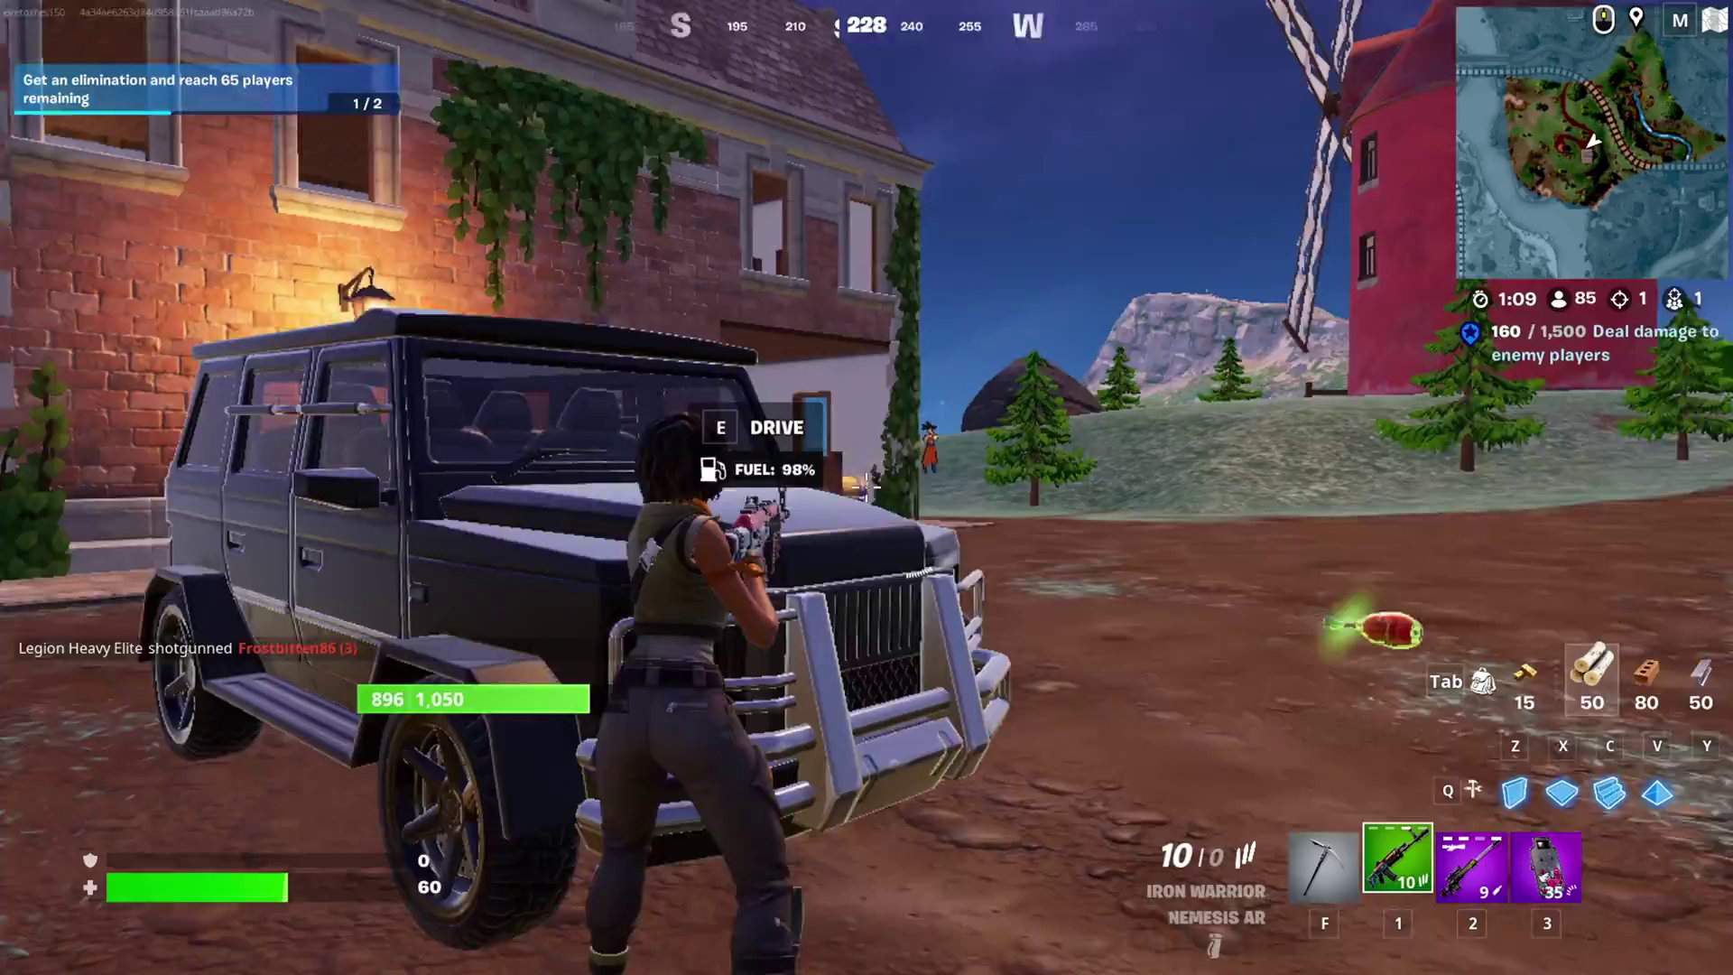
{"action": "key", "text": "d"}
{"action": "right_click", "coordinate": [866, 487]}
{"action": "left_click", "coordinate": [866, 487]}
{"action": "left_click", "coordinate": [867, 487]}
{"action": "left_click", "coordinate": [866, 487]}
{"action": "left_click", "coordinate": [866, 487]}
{"action": "left_click", "coordinate": [866, 488]}
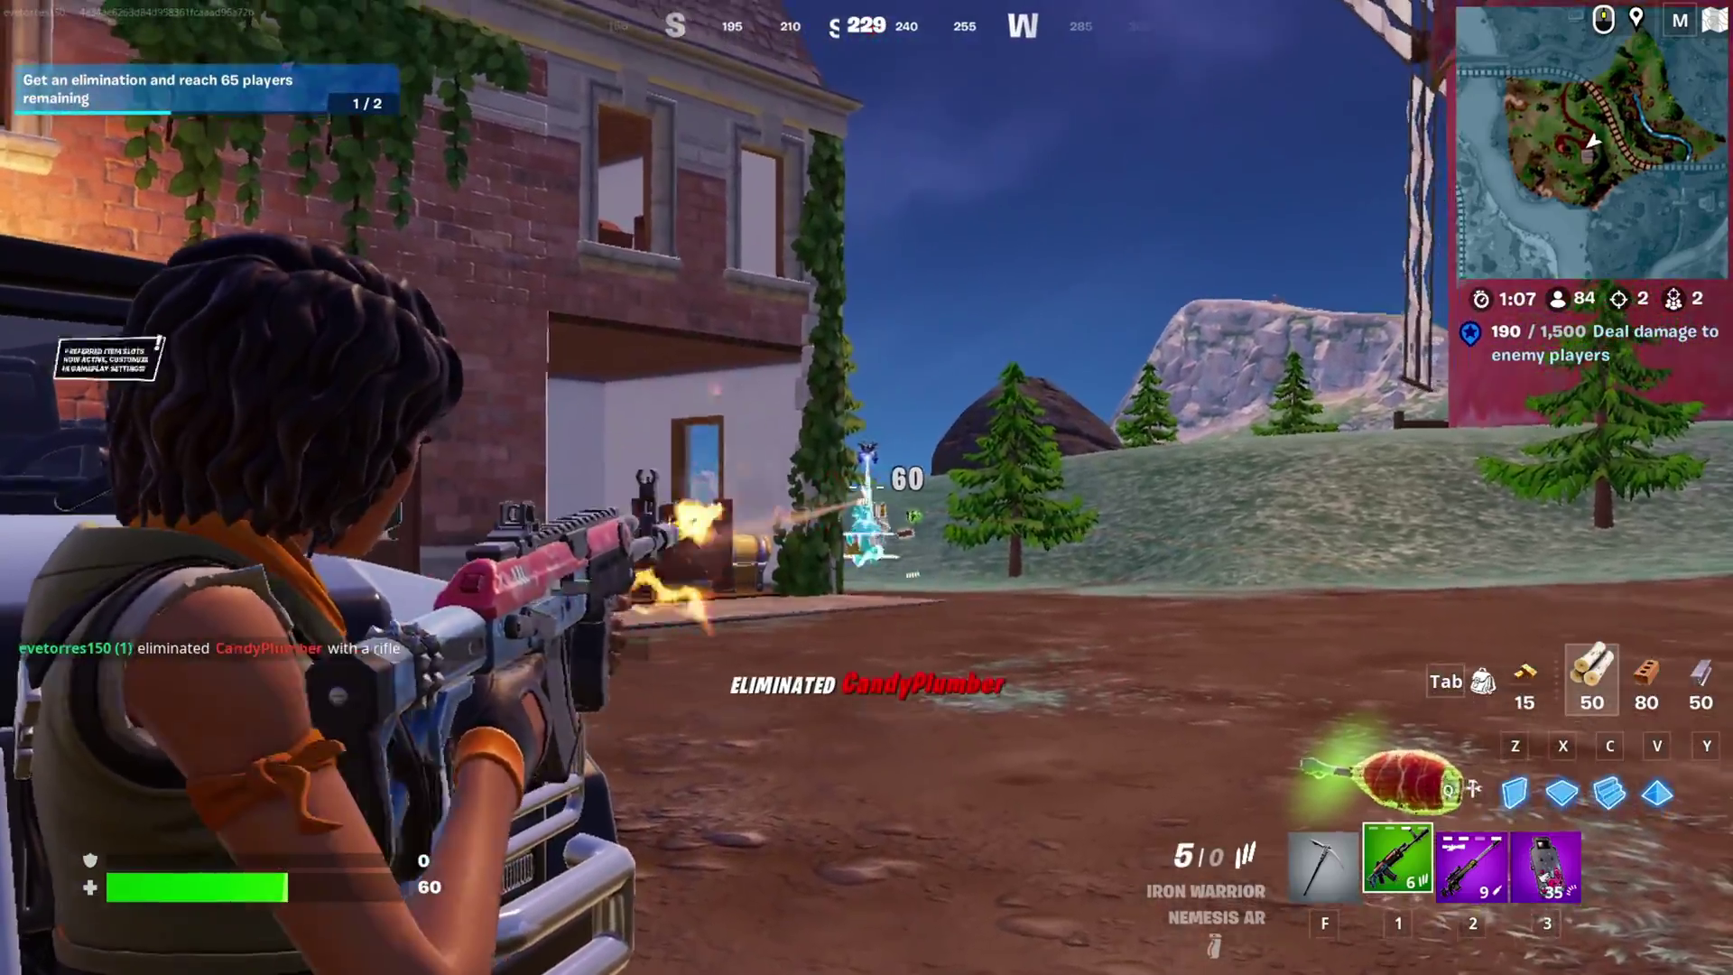
{"action": "right_click", "coordinate": [867, 488]}
{"action": "key", "text": "w"}
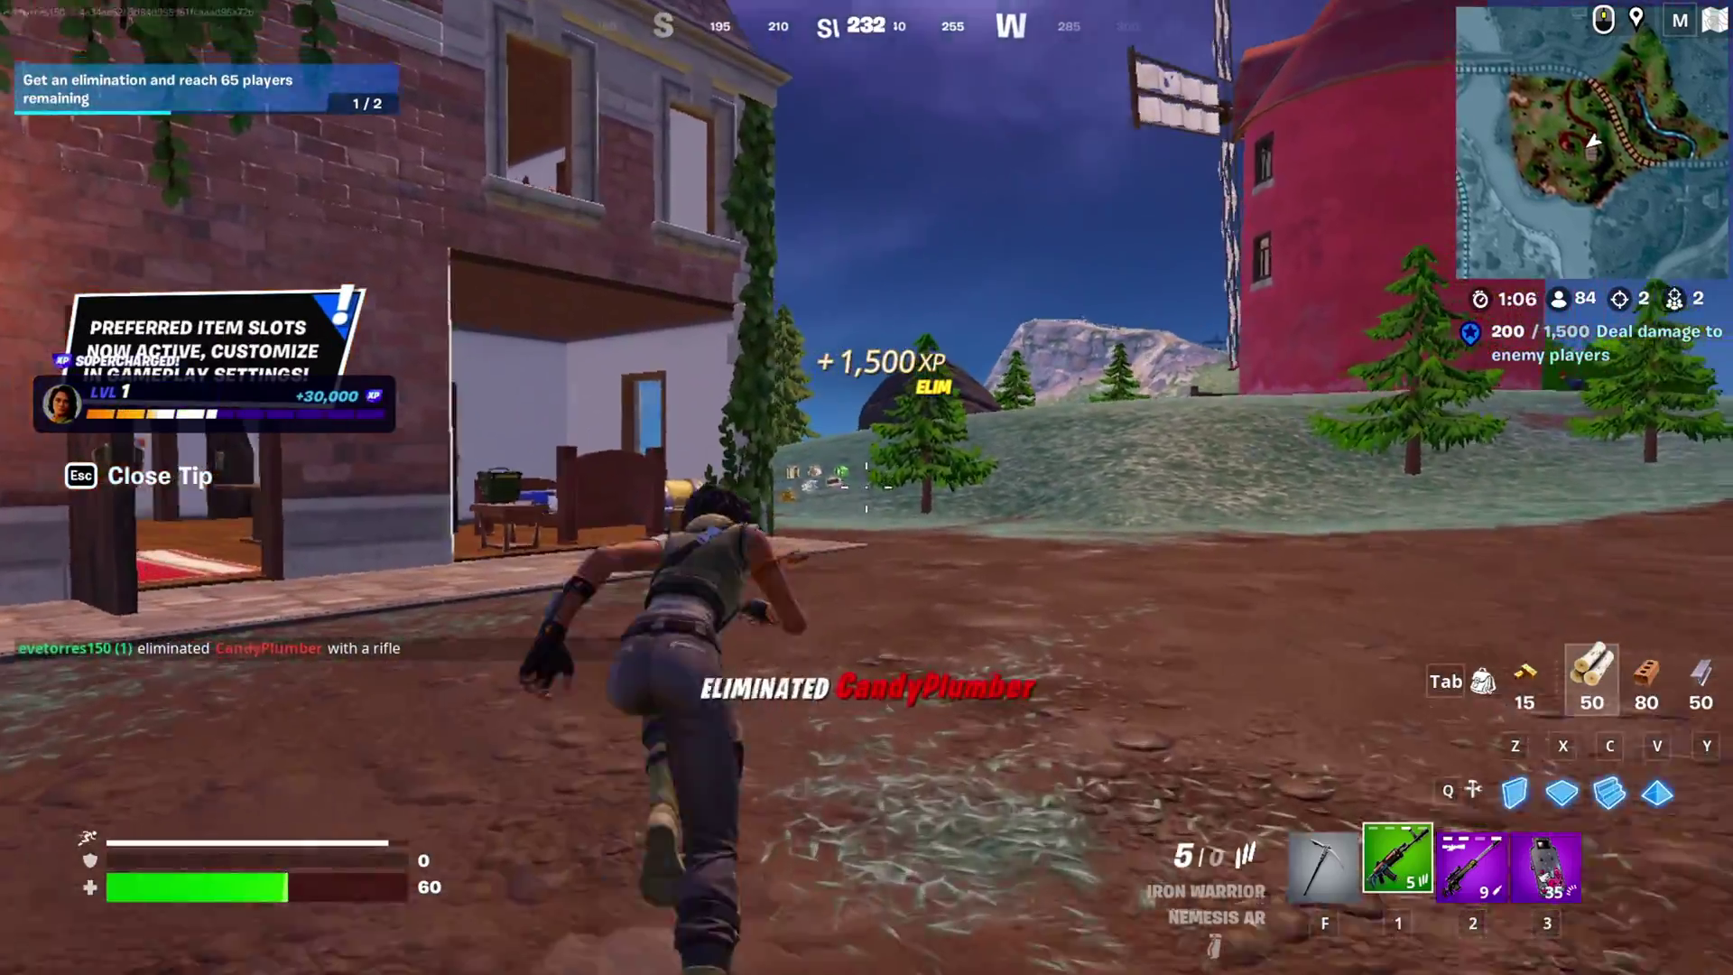
{"action": "key", "text": "w"}
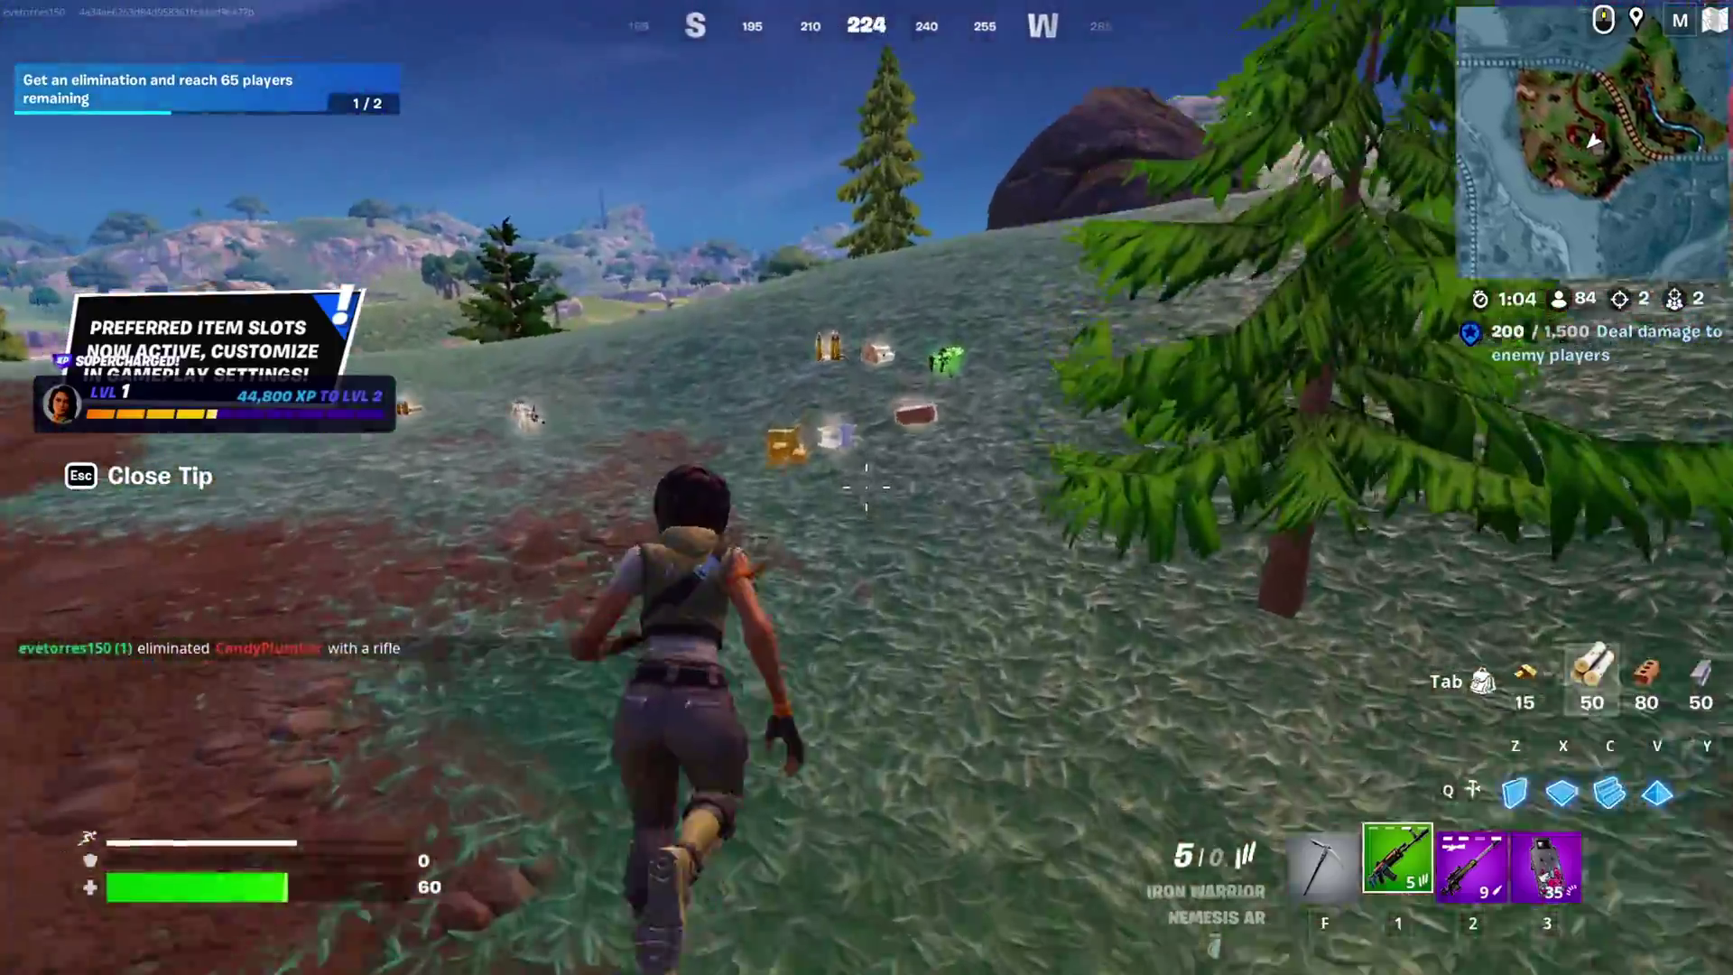